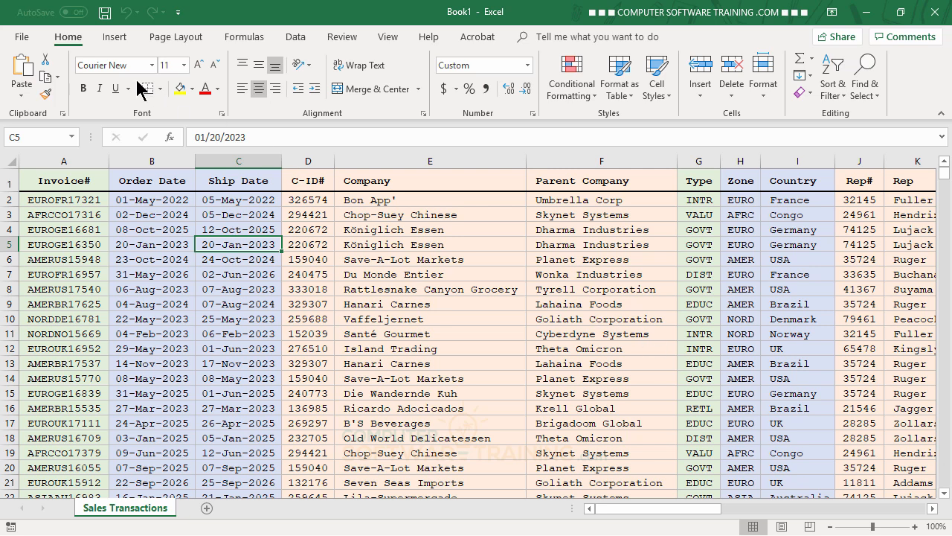
Create a PivotTable on a new worksheet from the Sales Transactions data
left_click(116, 39)
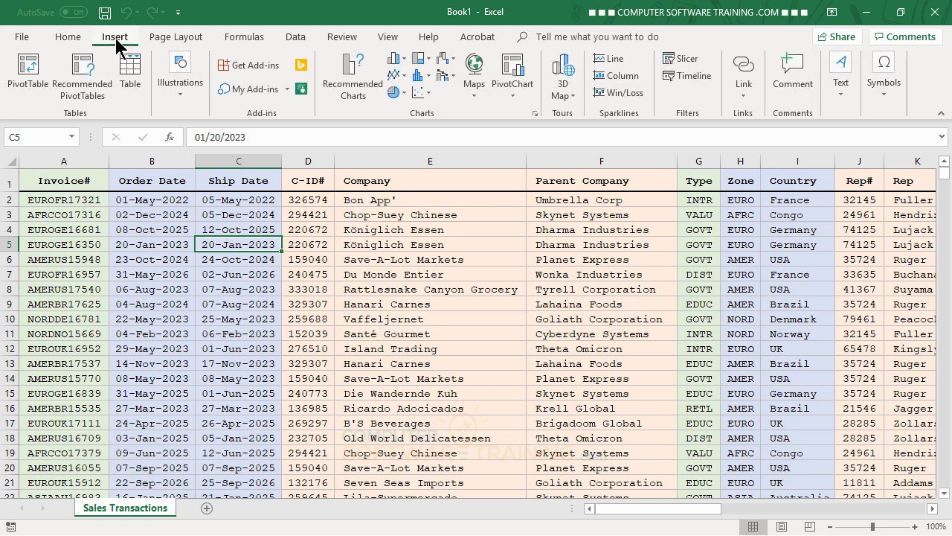
left_click(33, 84)
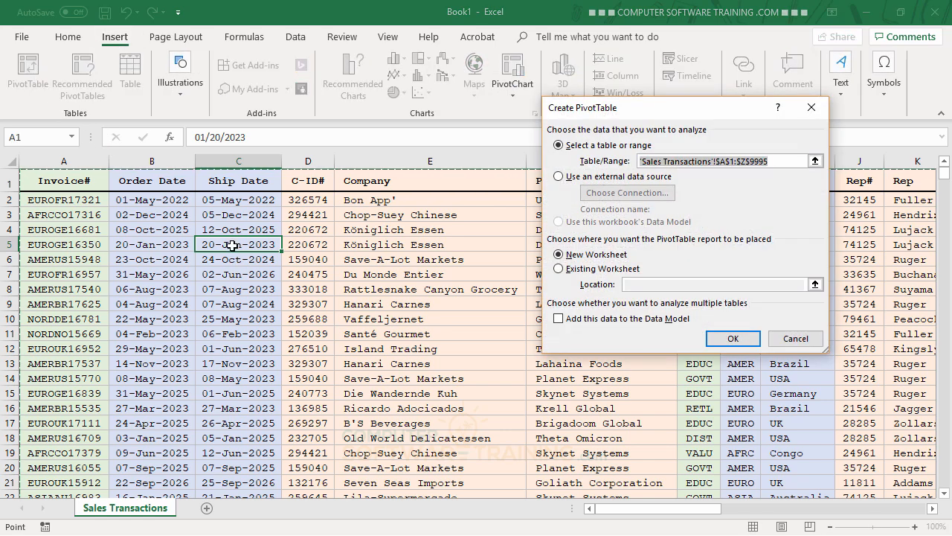
left_click(733, 339)
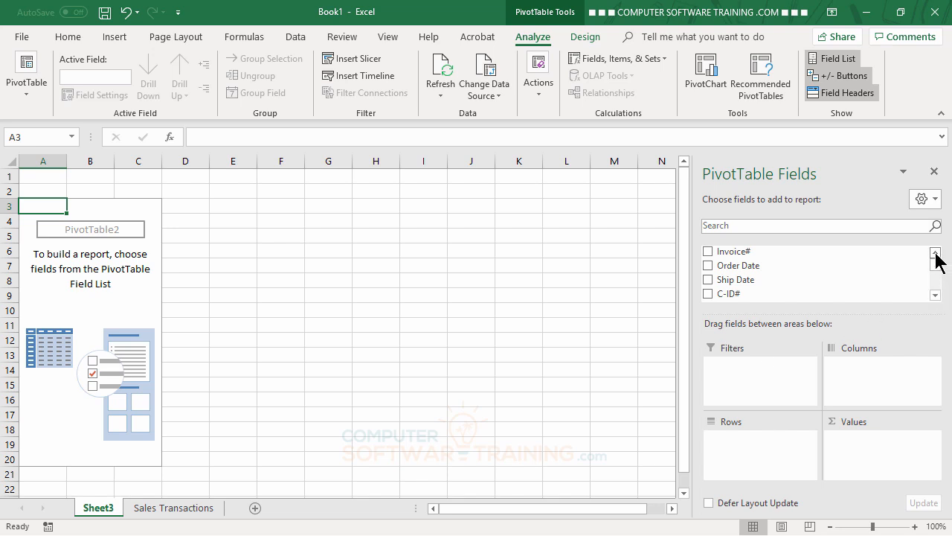
Add the Parent Company field to the PivotTable's Rows area
left_click(936, 294)
left_click(935, 294)
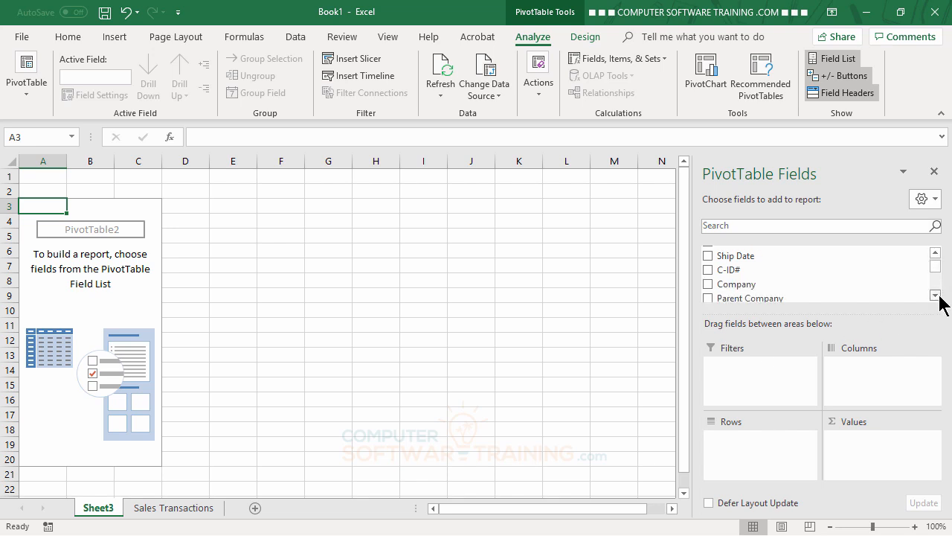
left_click(936, 295)
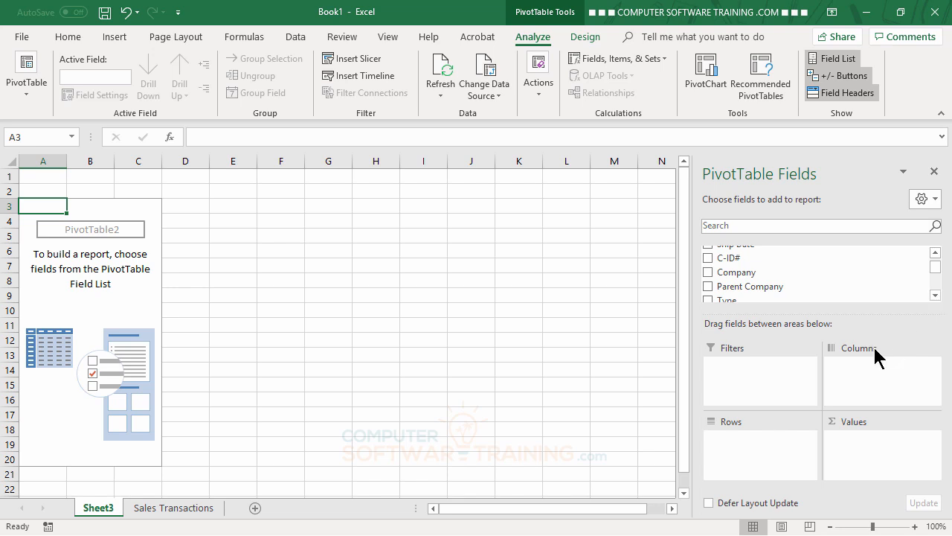
left_click_drag(764, 287, 754, 451)
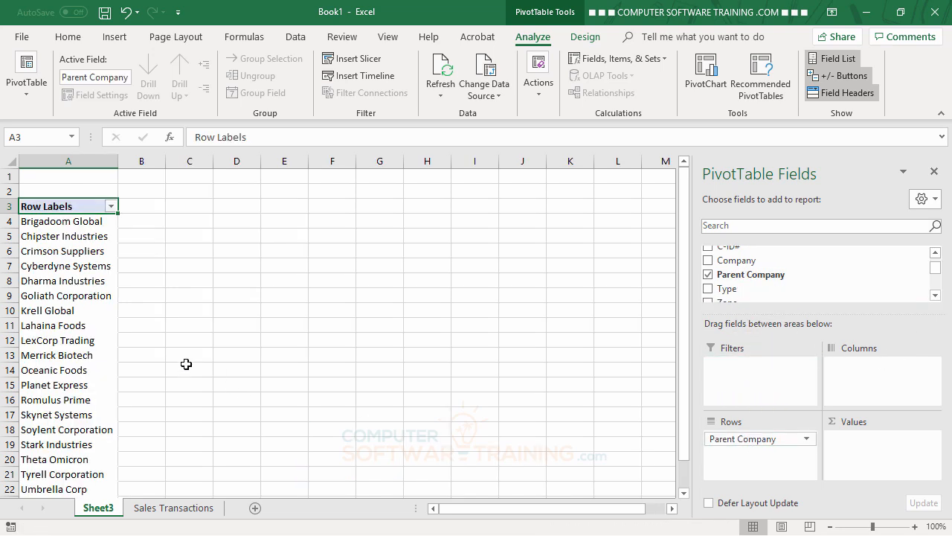
Add the T-Sale field to the PivotTable's Values area
left_click(936, 294)
left_click(936, 295)
left_click(936, 294)
left_click(935, 295)
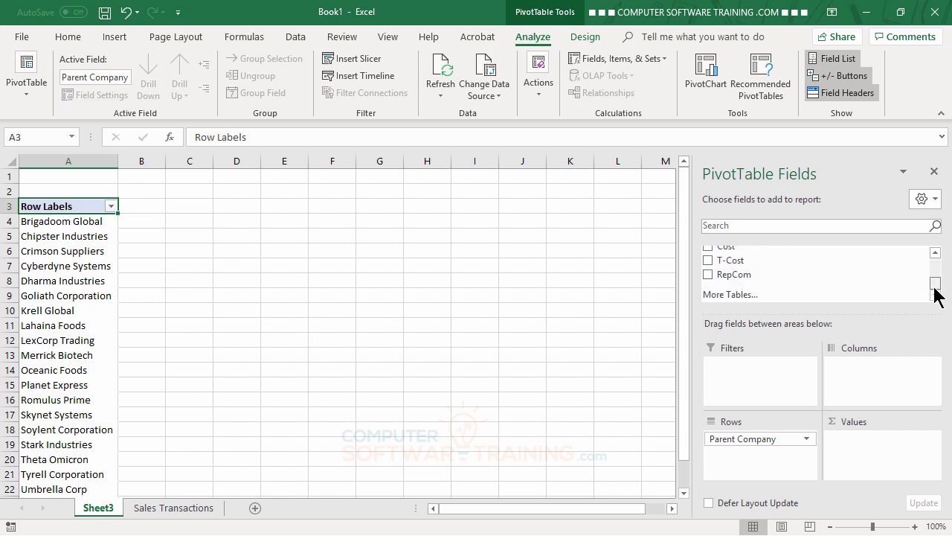
left_click_drag(936, 294, 933, 290)
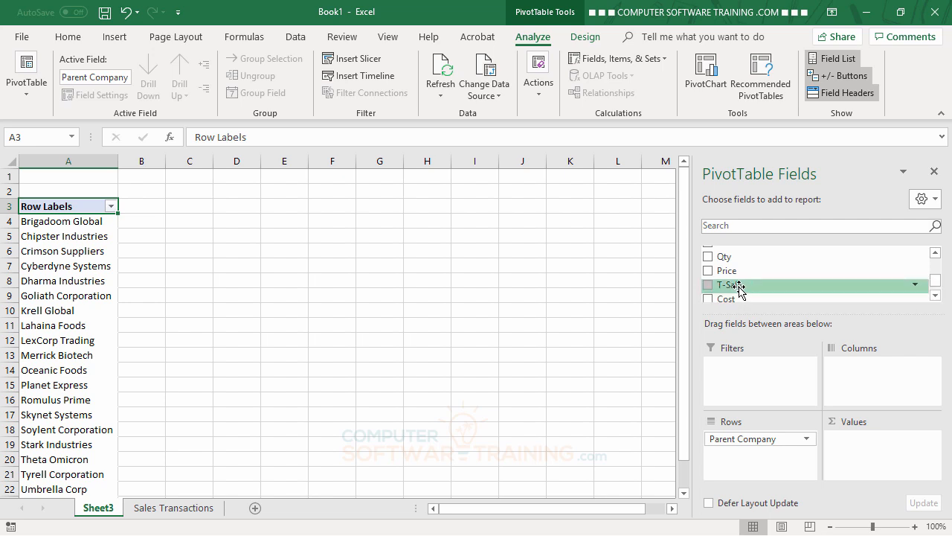
left_click_drag(739, 287, 863, 439)
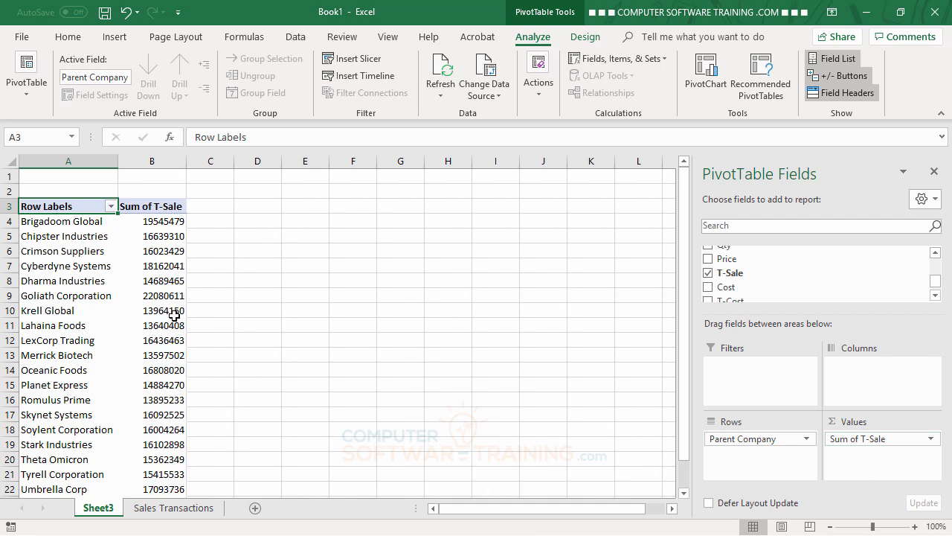
mouse_move(176, 340)
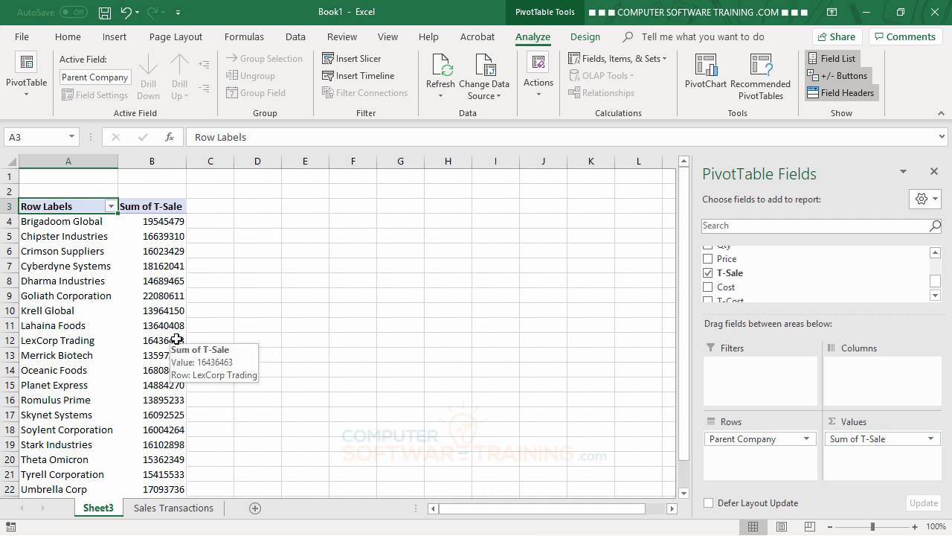
left_click(46, 219)
left_click(152, 219)
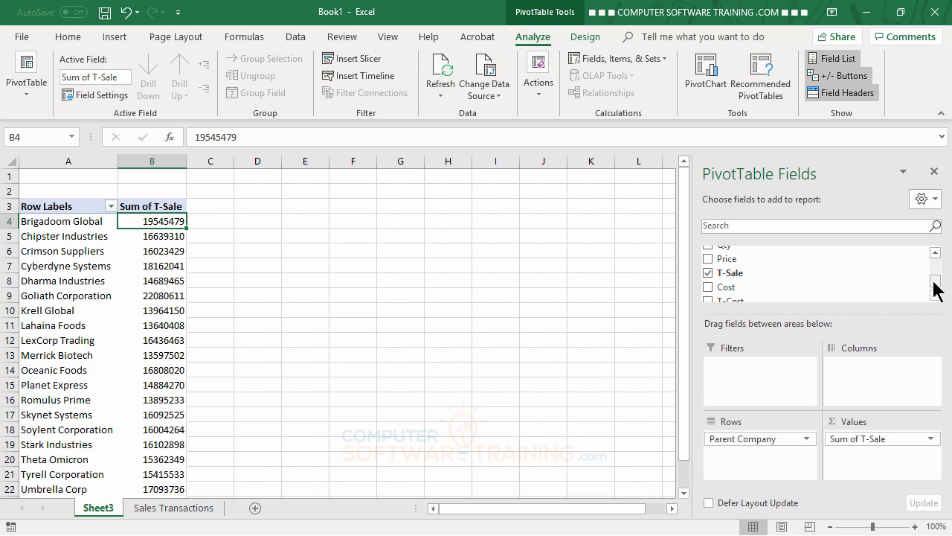
Add Order Date to the Columns area and expand 2022 and its Qtr1 down to months
left_click_drag(936, 281, 936, 264)
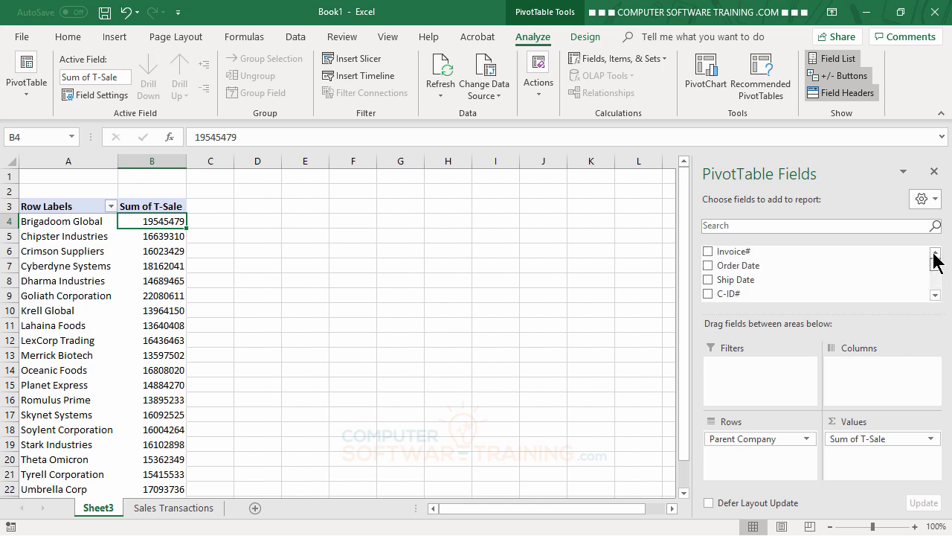
left_click_drag(763, 271, 867, 369)
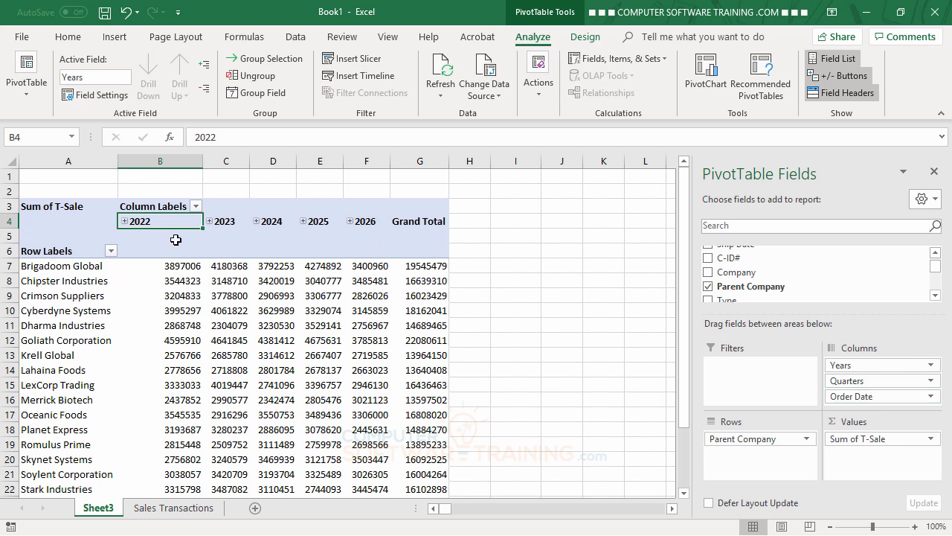
left_click(124, 220)
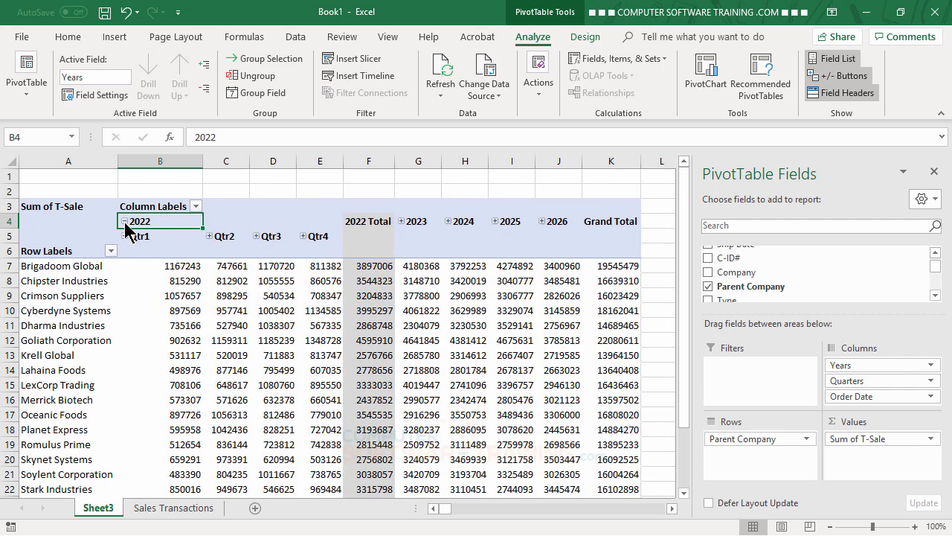
left_click(125, 236)
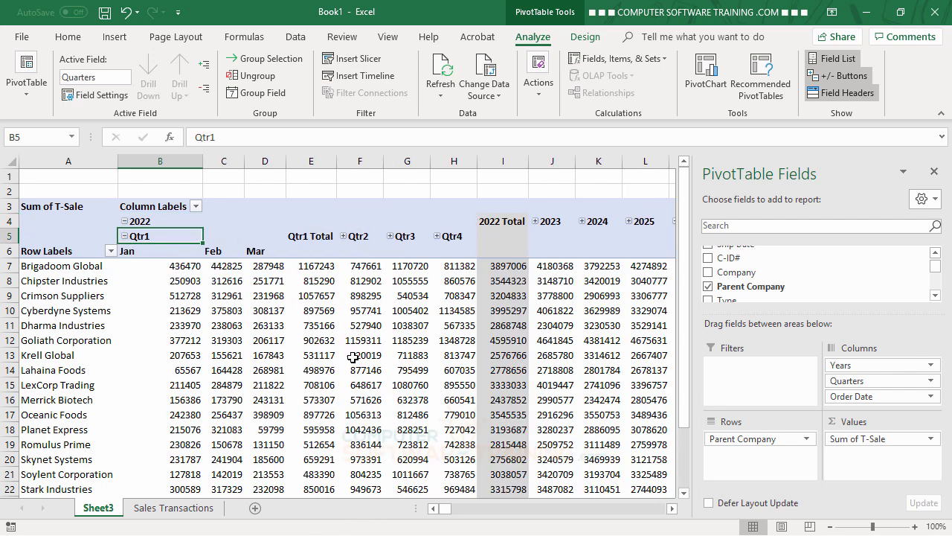
Group the order dates by Years only, removing the Months and Quarters grouping
left_click(139, 222)
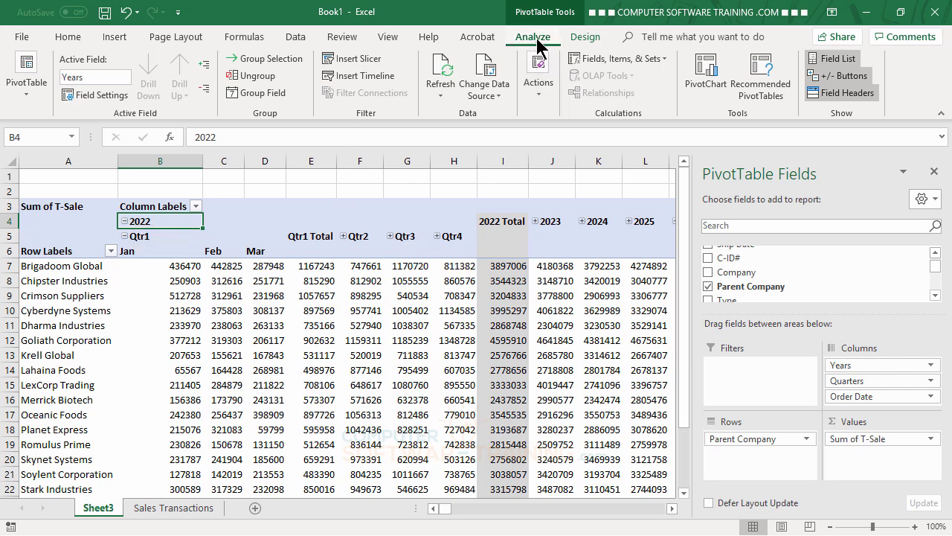
left_click(250, 93)
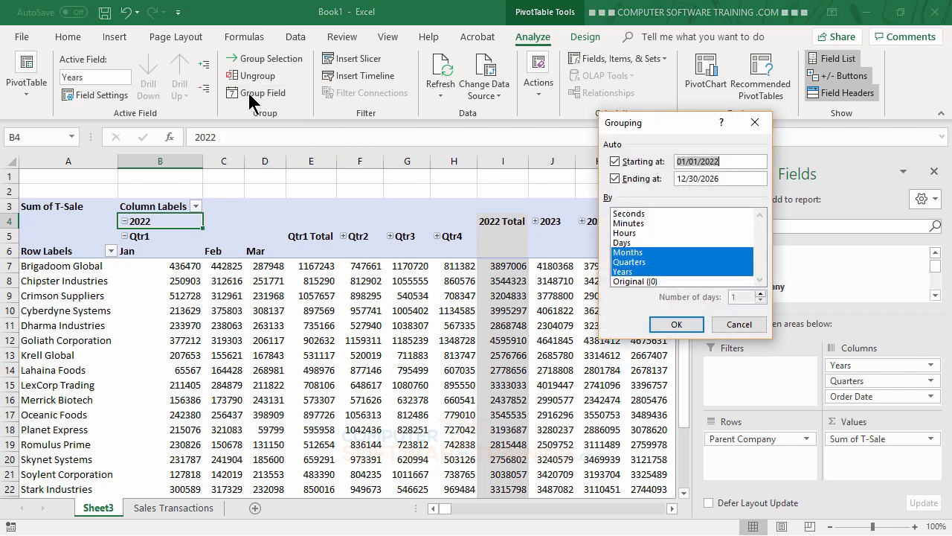
left_click(634, 253)
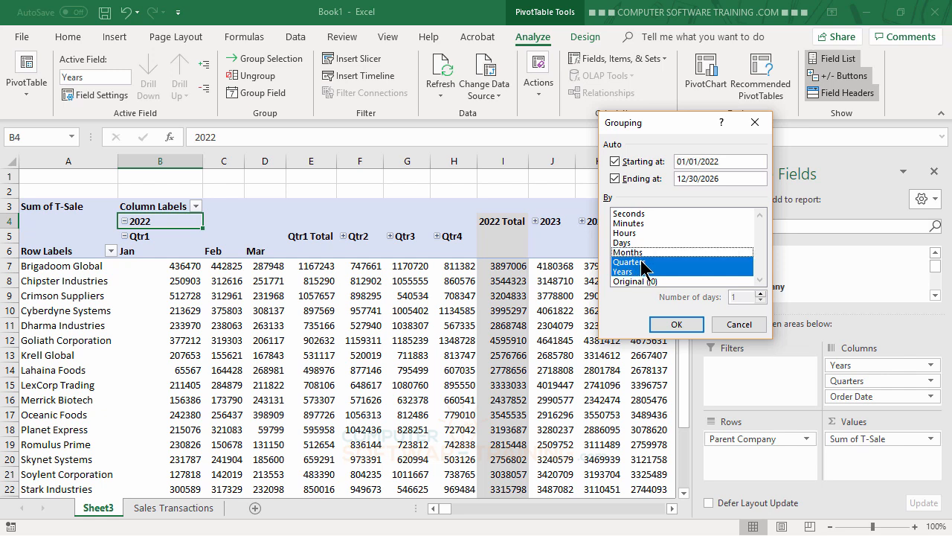
left_click(641, 262)
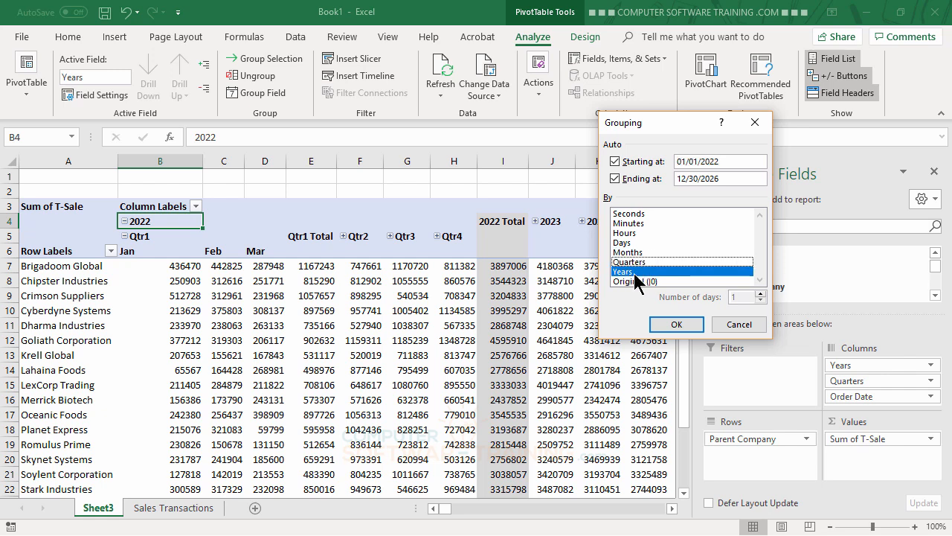
left_click(674, 324)
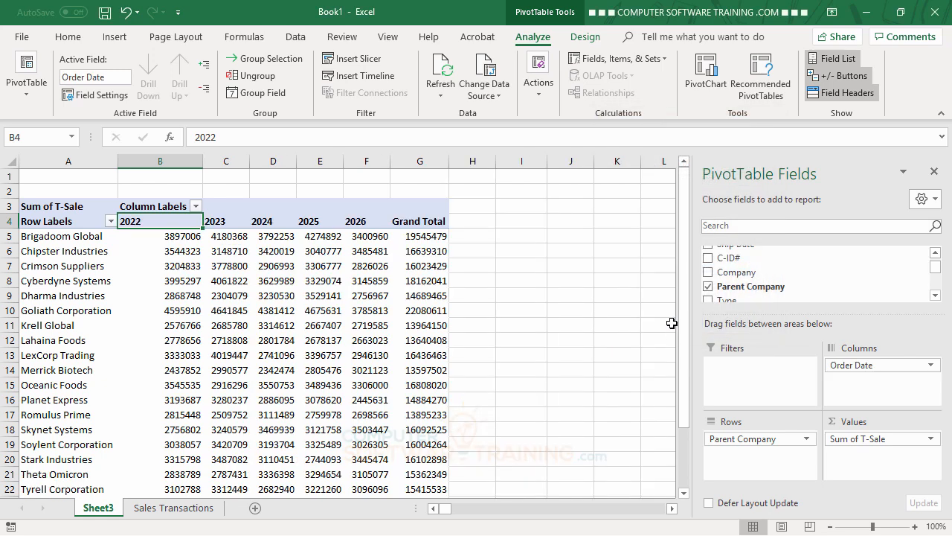
Format the Sum of T-Sale value field as Number with a 1000 separator and 0 decimal places
right_click(176, 238)
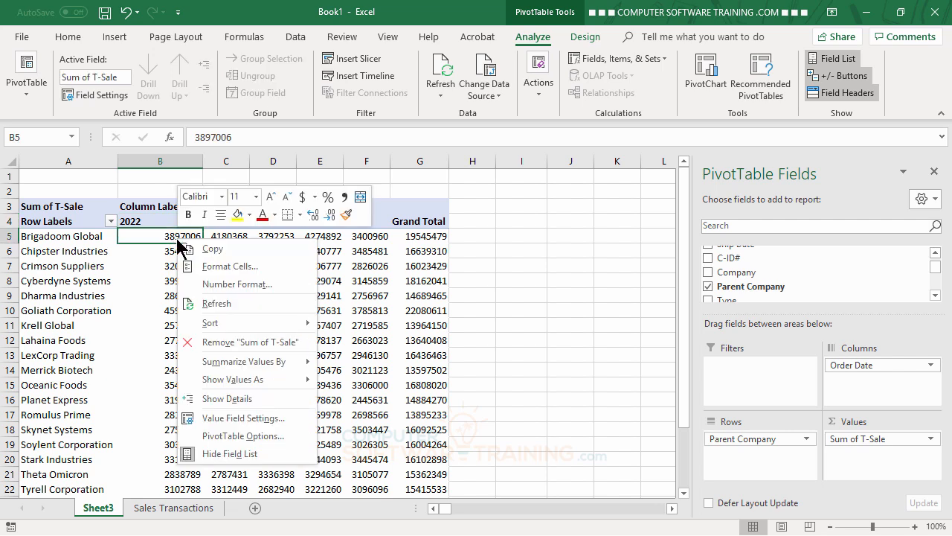
left_click(232, 420)
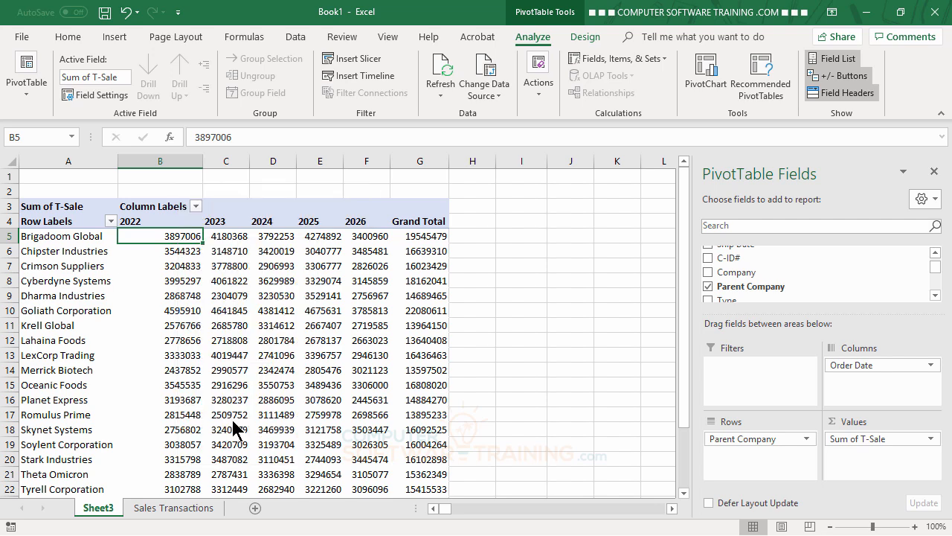
left_click(141, 513)
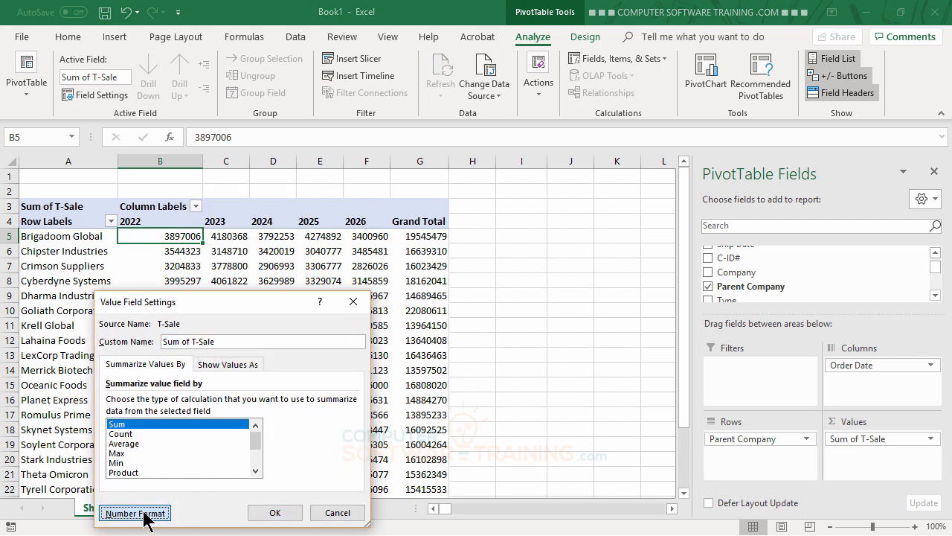
left_click(78, 264)
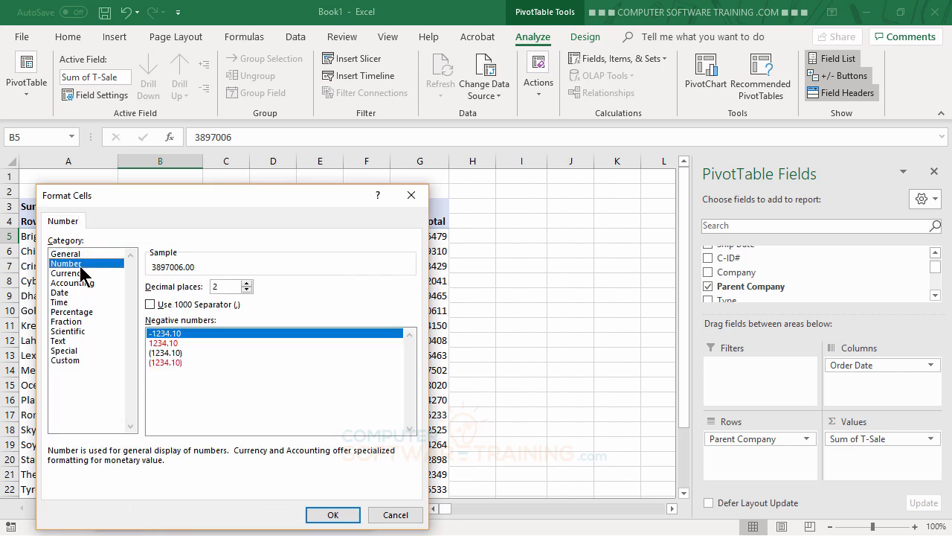
left_click(150, 304)
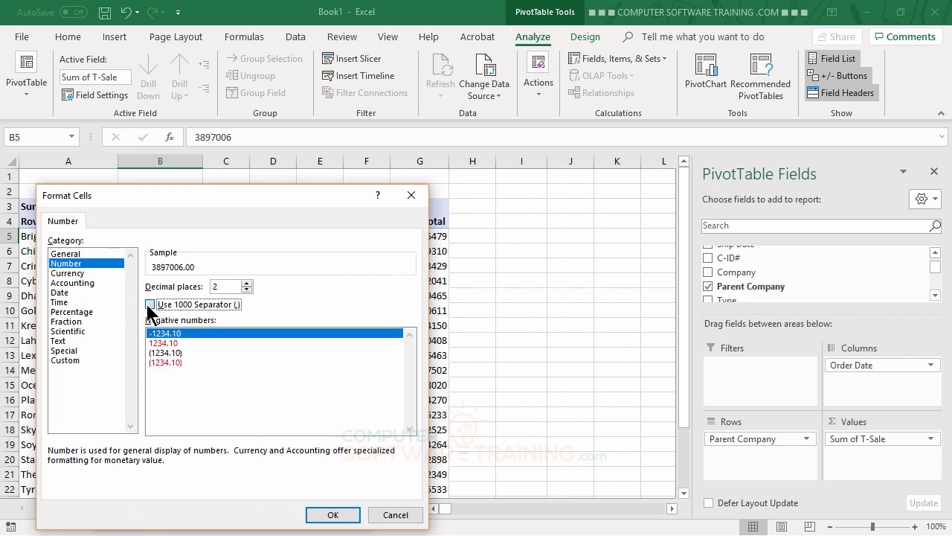
double_click(247, 290)
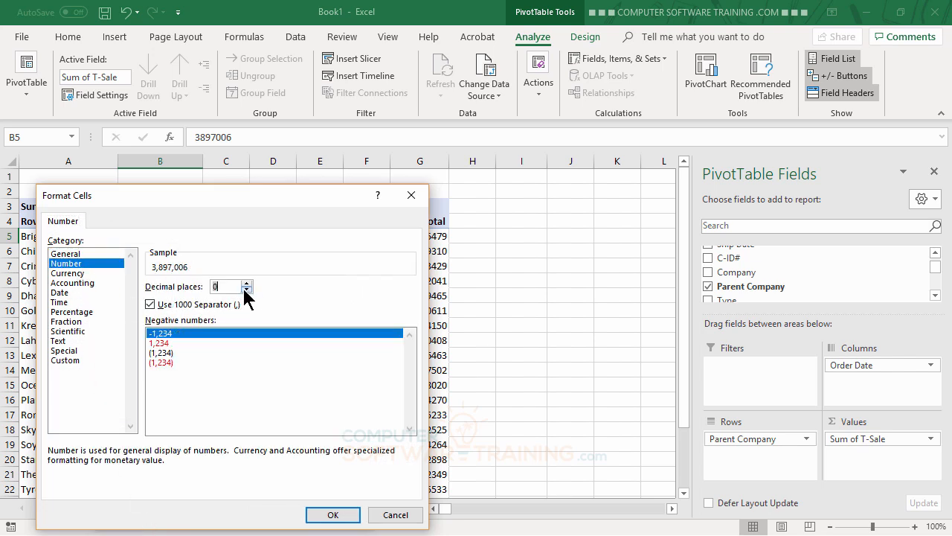
left_click(335, 516)
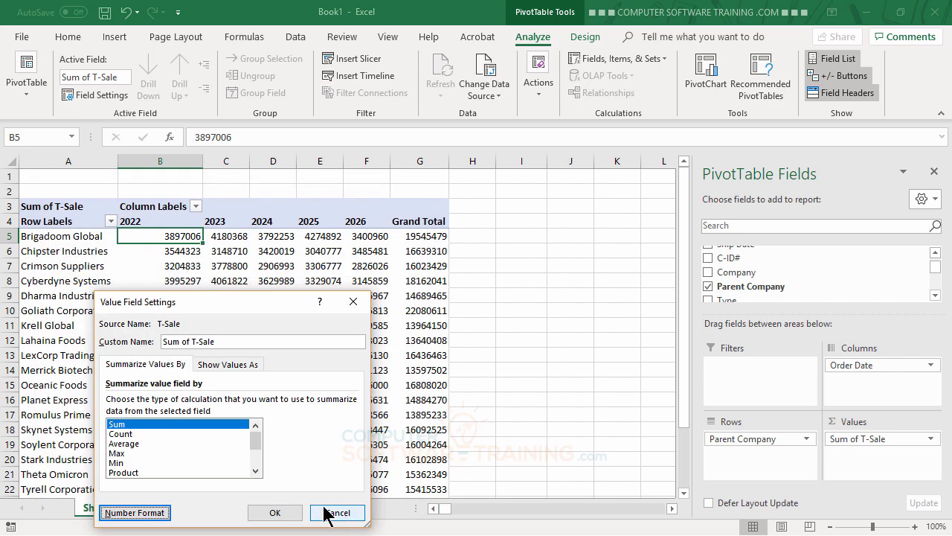
left_click(275, 511)
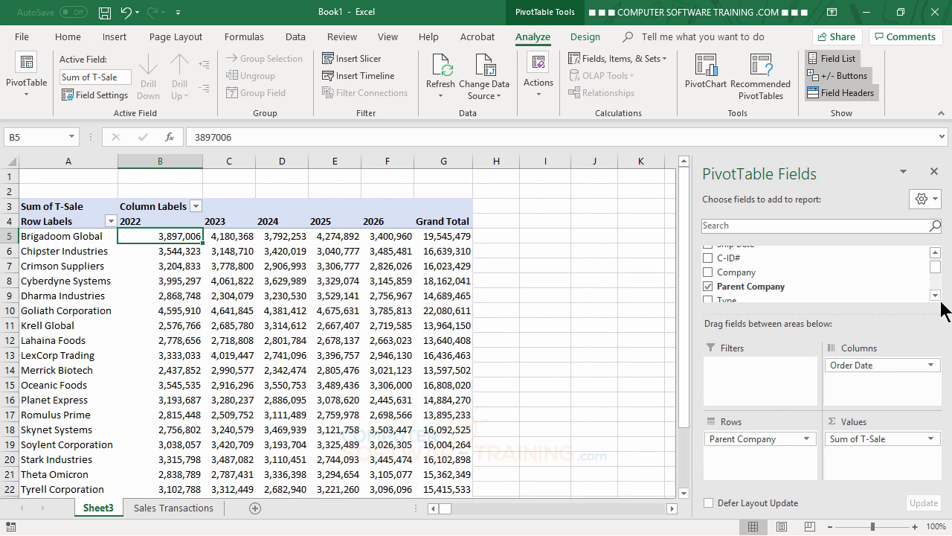
Add the T-Sale field to the Values area a second time
left_click_drag(936, 267, 936, 279)
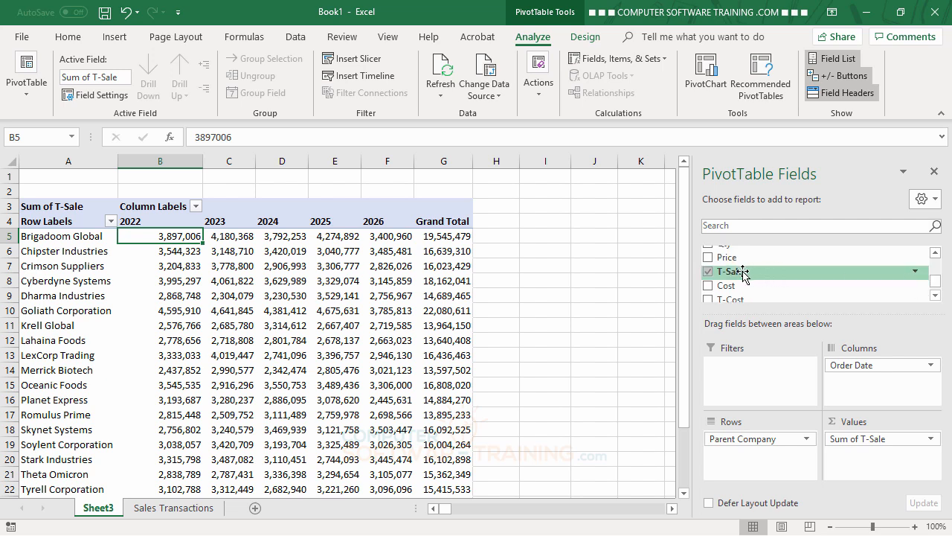
left_click_drag(744, 273, 869, 453)
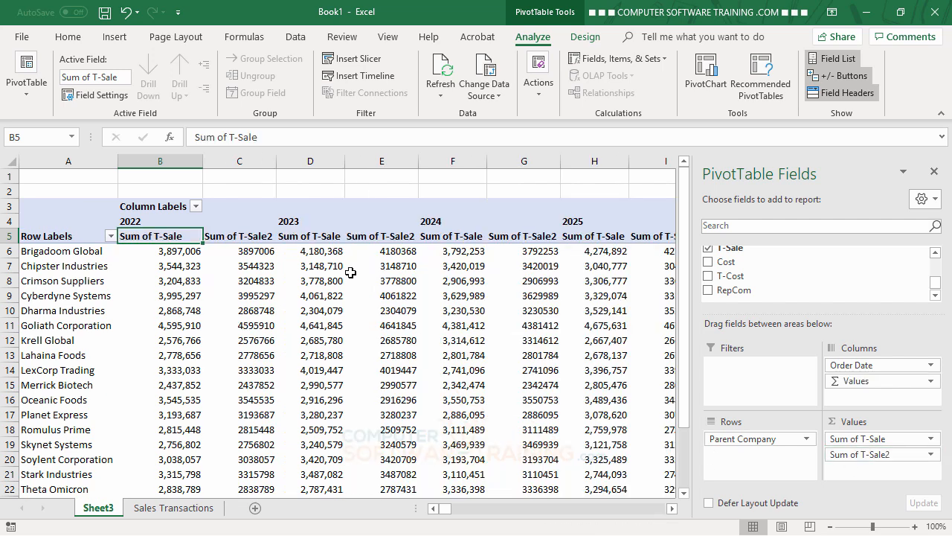
left_click(371, 239)
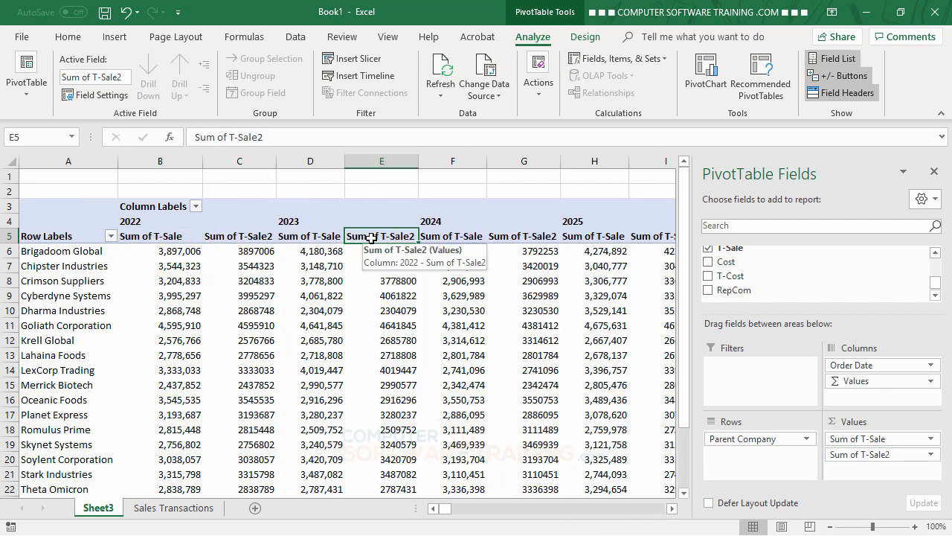
left_click(506, 237)
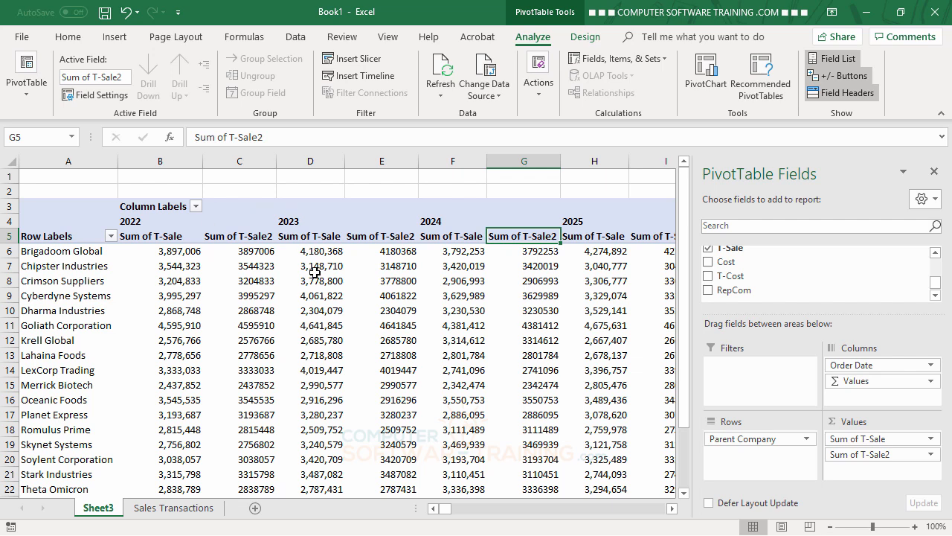
Set the second T-Sale value field to show values as % Difference From
mouse_move(382, 254)
mouse_move(239, 238)
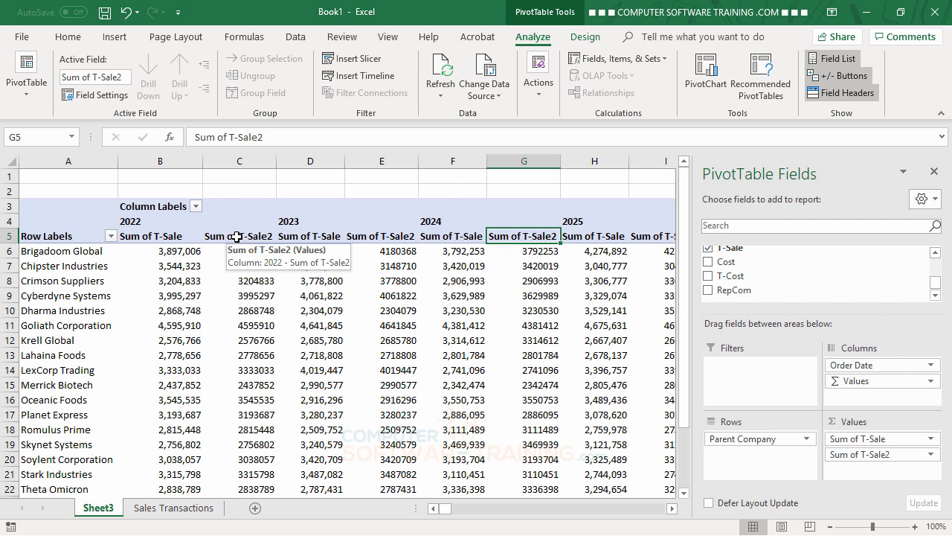
double_click(236, 237)
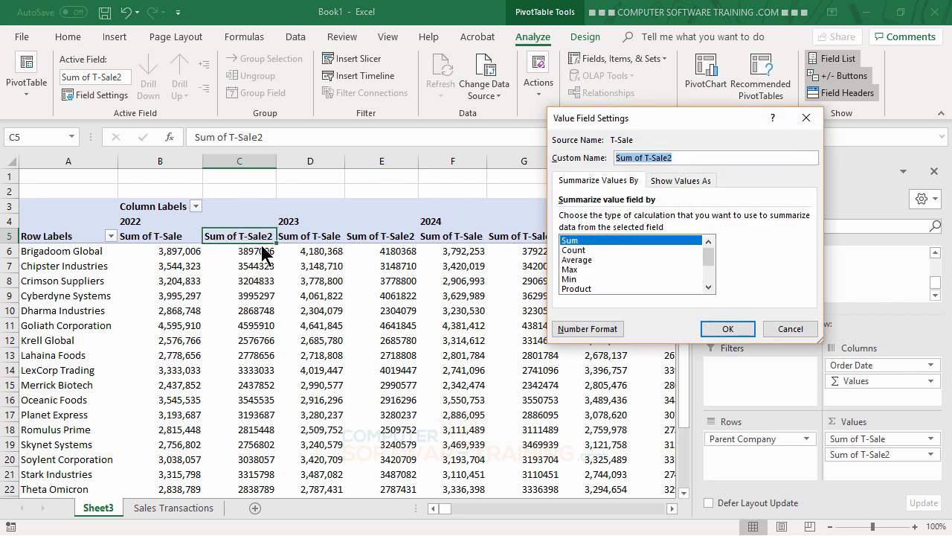
left_click(679, 183)
left_click(685, 223)
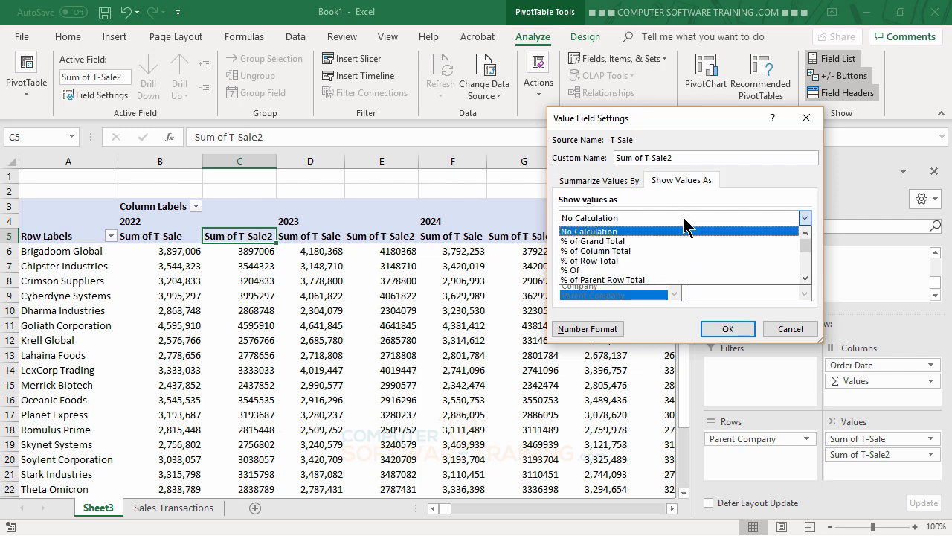
left_click(805, 278)
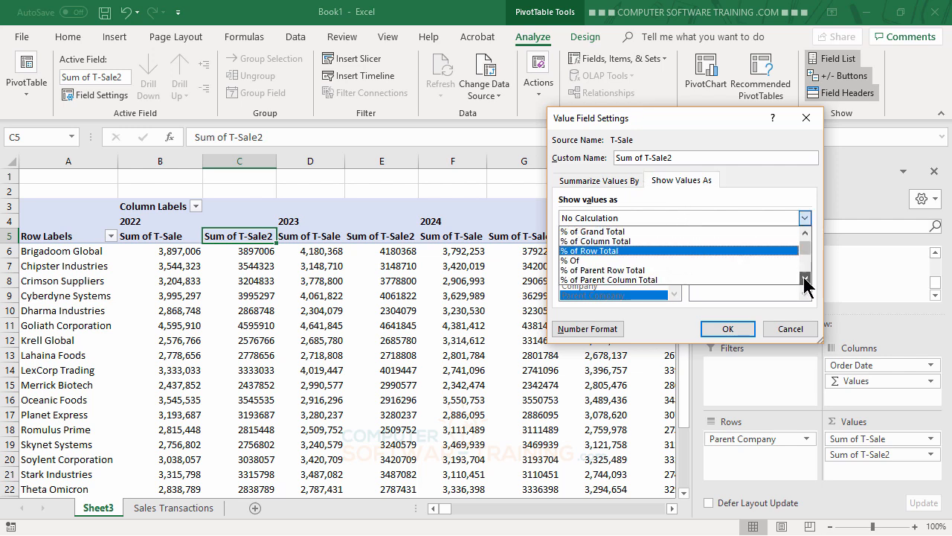
left_click(805, 278)
left_click(805, 278)
left_click(805, 278)
left_click(805, 278)
left_click(805, 278)
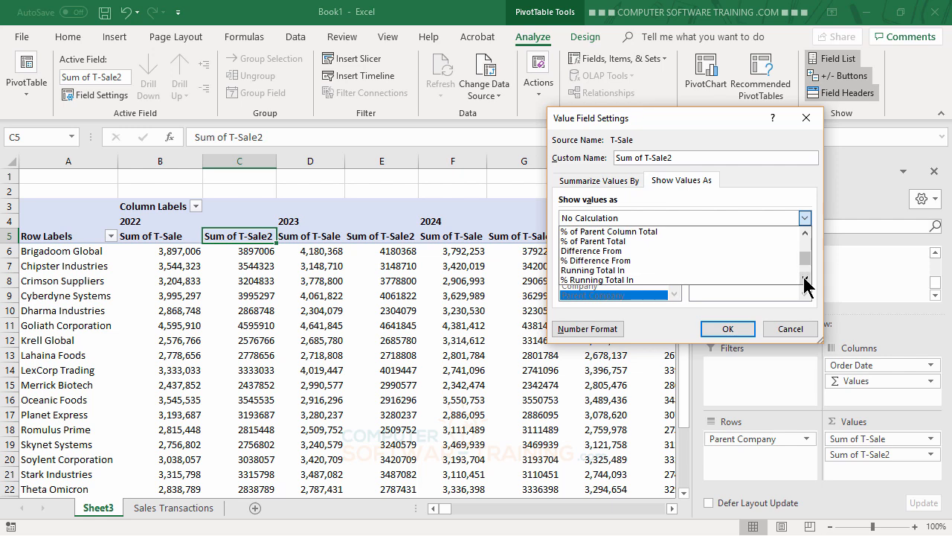
left_click(609, 261)
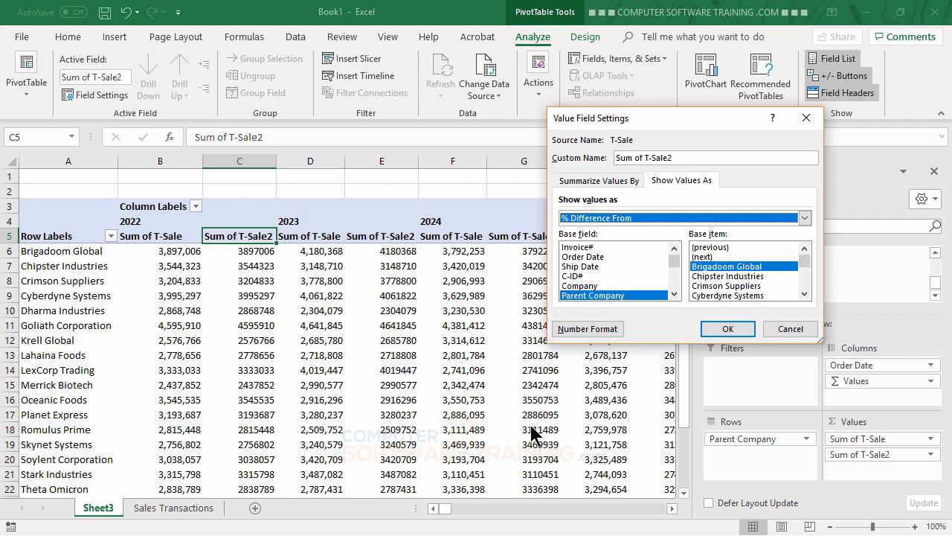
Base the percentage difference on the Order Date field with (previous) as the base item, and apply the value field settings
left_click(593, 257)
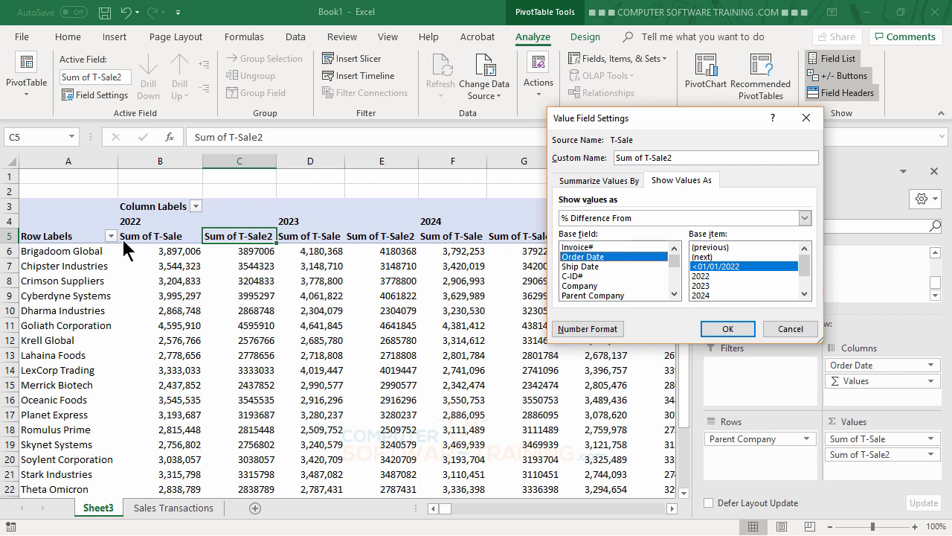
left_click(709, 249)
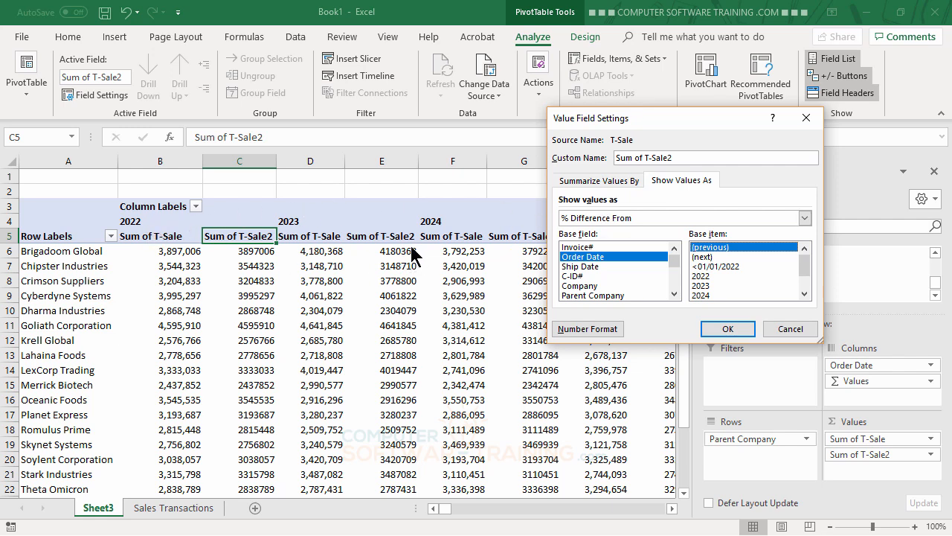
left_click(702, 277)
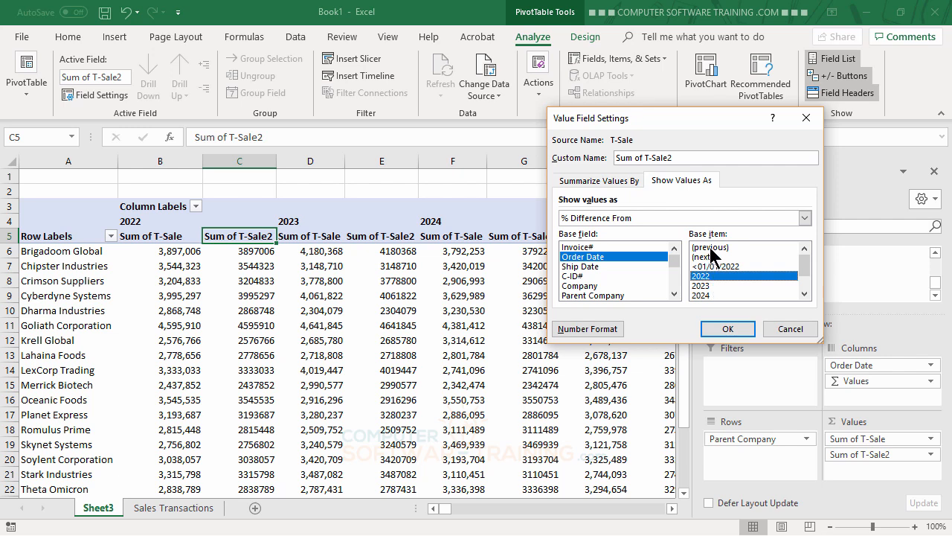
left_click(711, 248)
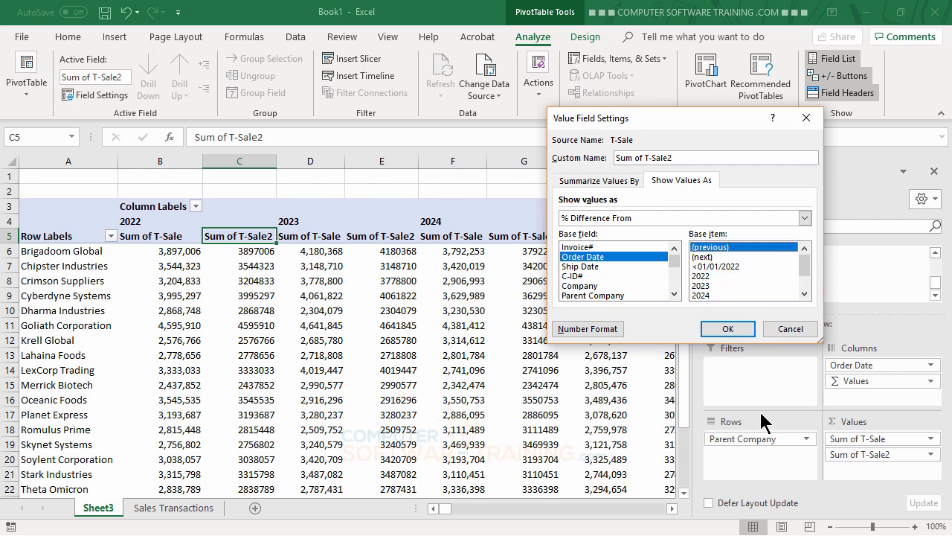
left_click(734, 332)
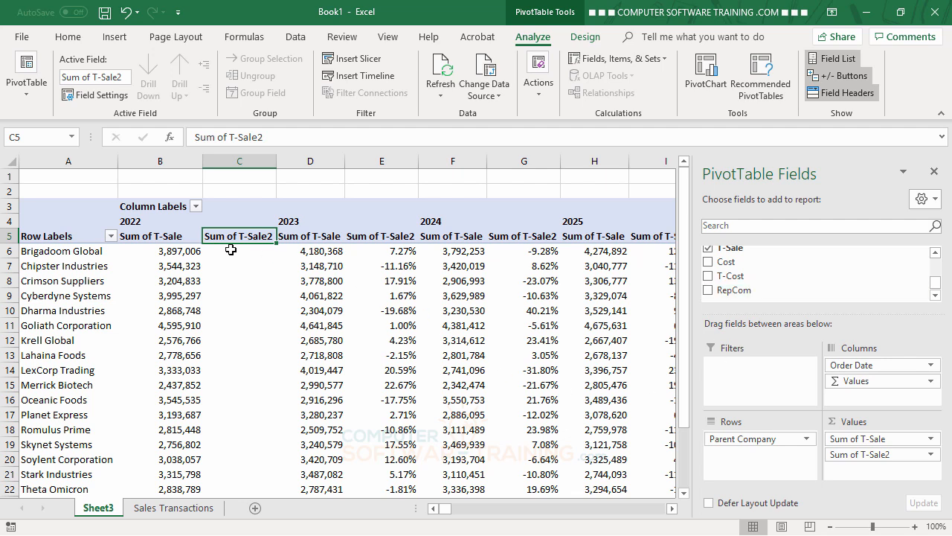
Compare Brigadoom Global's 2022, 2023 and 2024 sales with the year-over-year percentage differences beside them
left_click(191, 251)
left_click(325, 254)
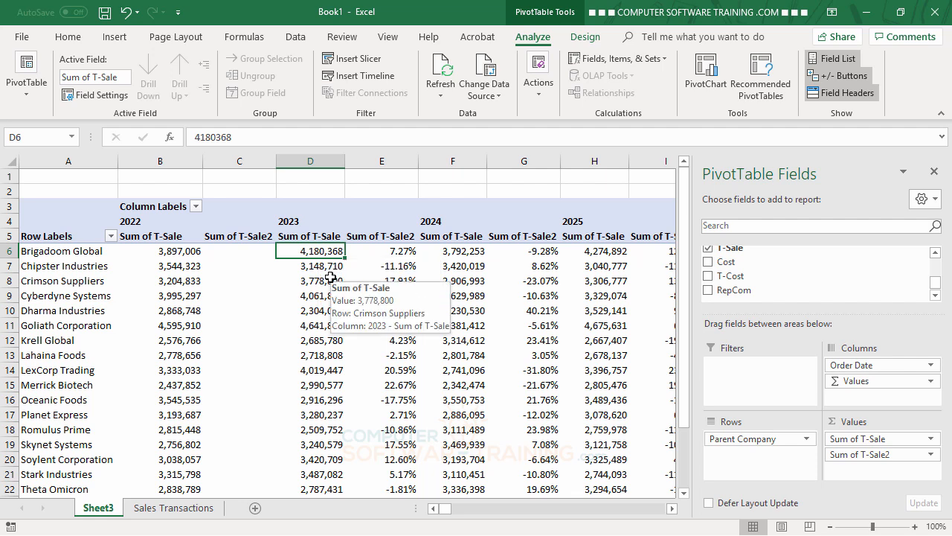
left_click(387, 253)
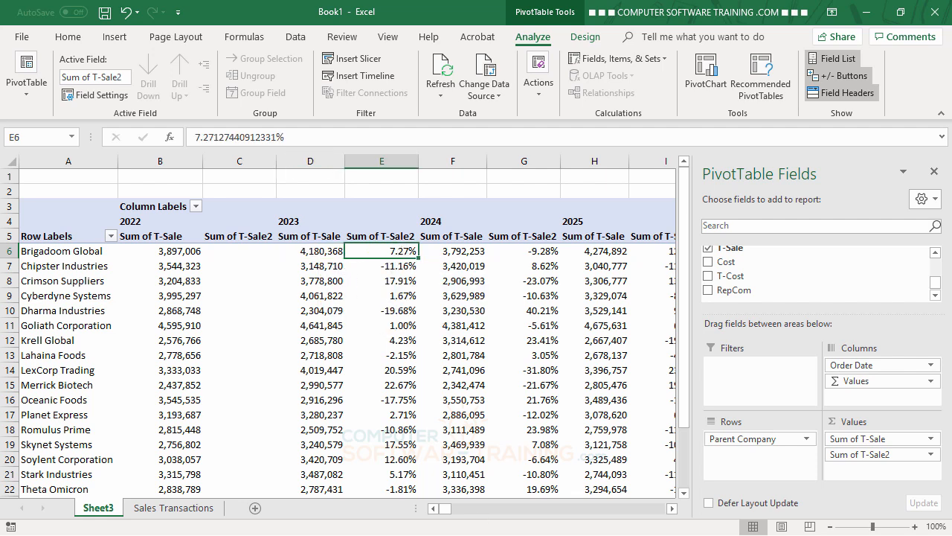
left_click(325, 253)
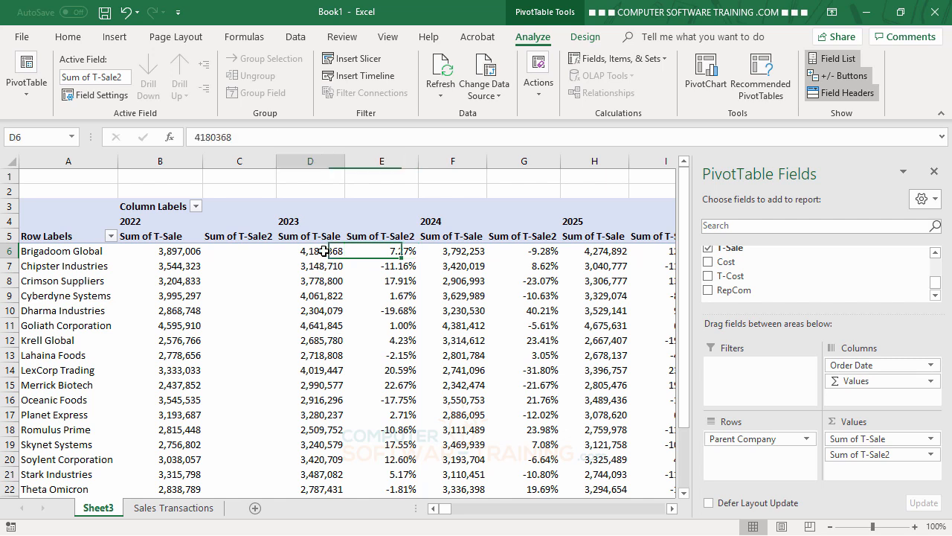
left_click(462, 253)
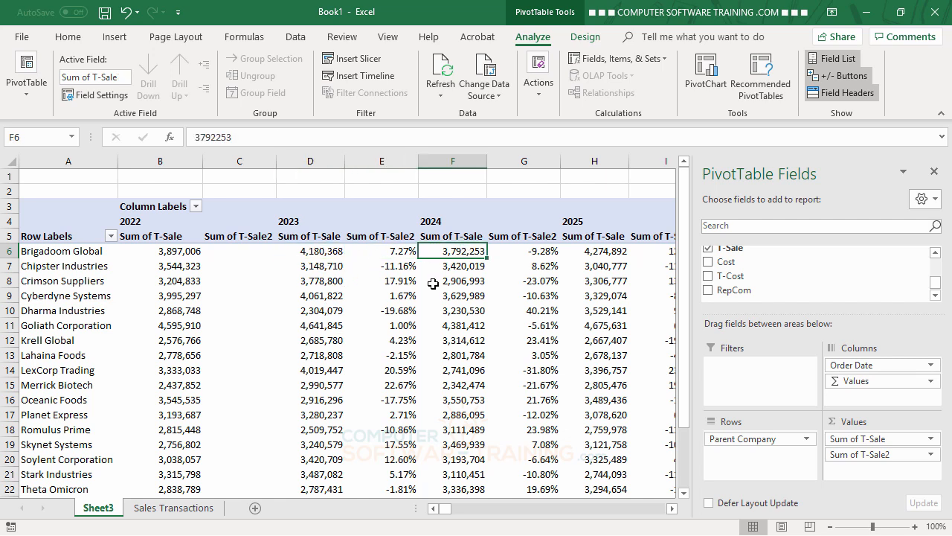
mouse_move(436, 287)
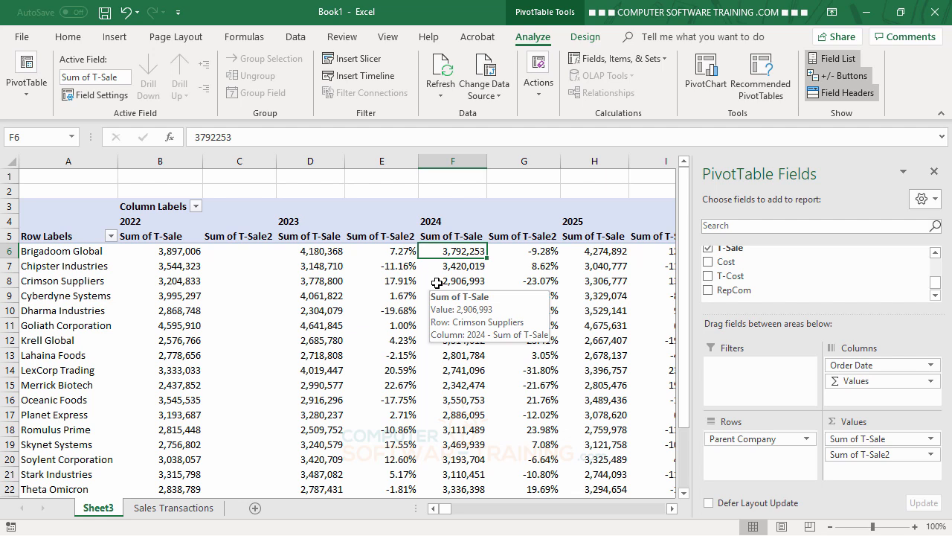
left_click(541, 255)
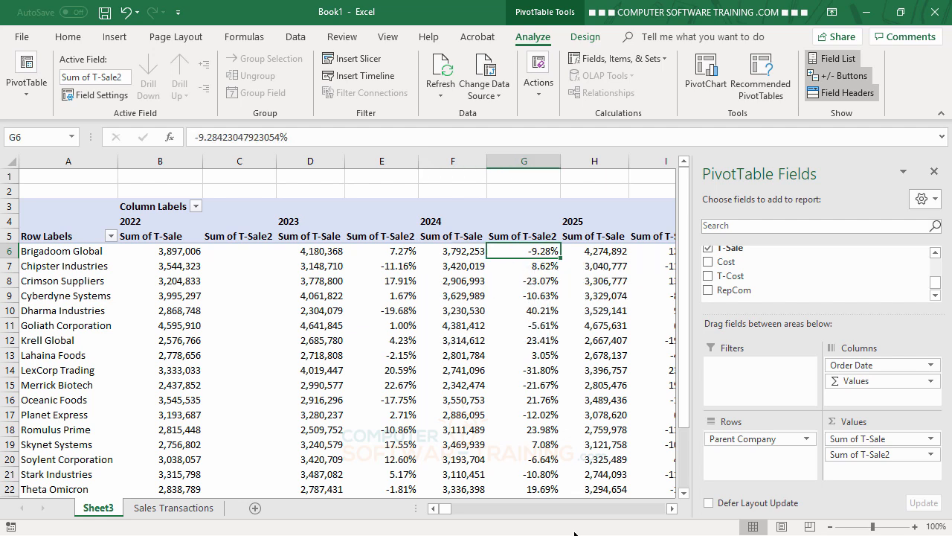
Rename the Sum of T-Sale heading to Revenue and the Sum of T-Sale2 heading to %Chg
mouse_move(552, 468)
left_click(158, 238)
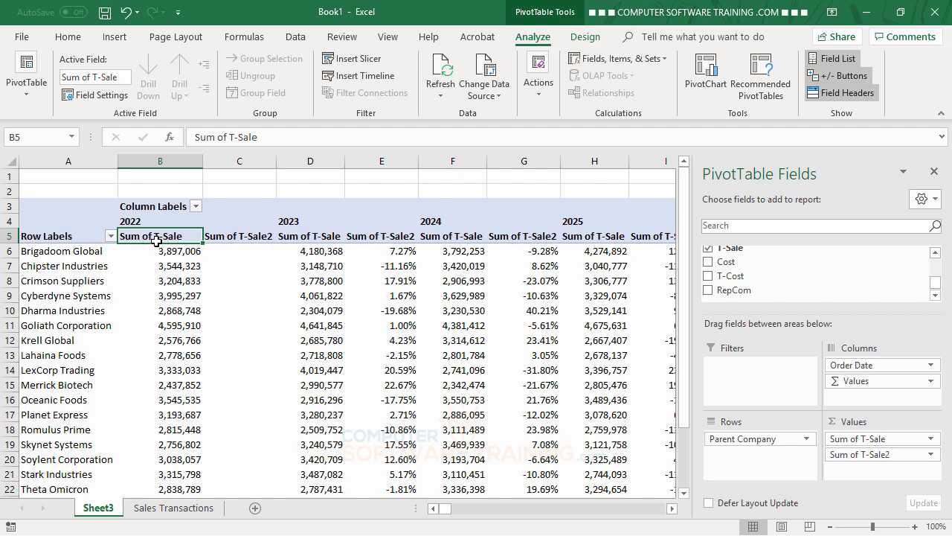
type("Revenue")
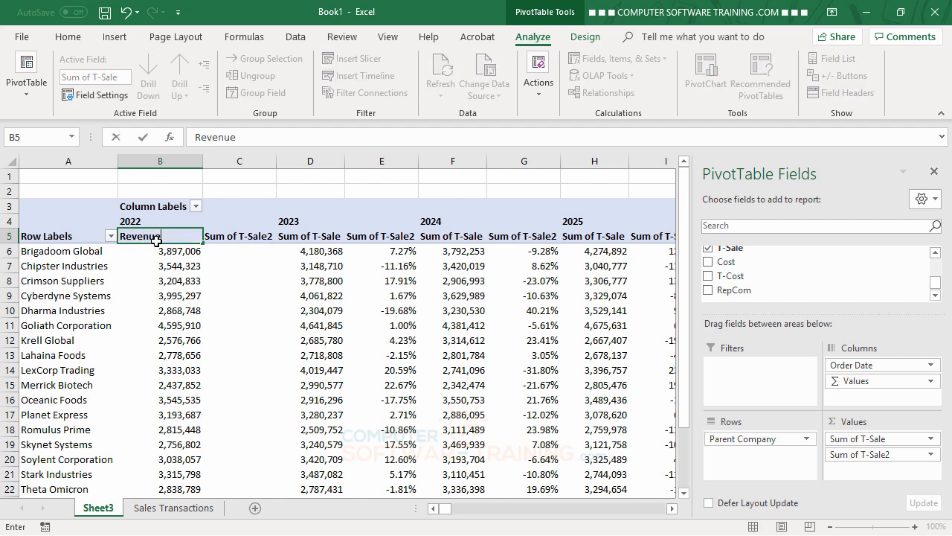
key("Return")
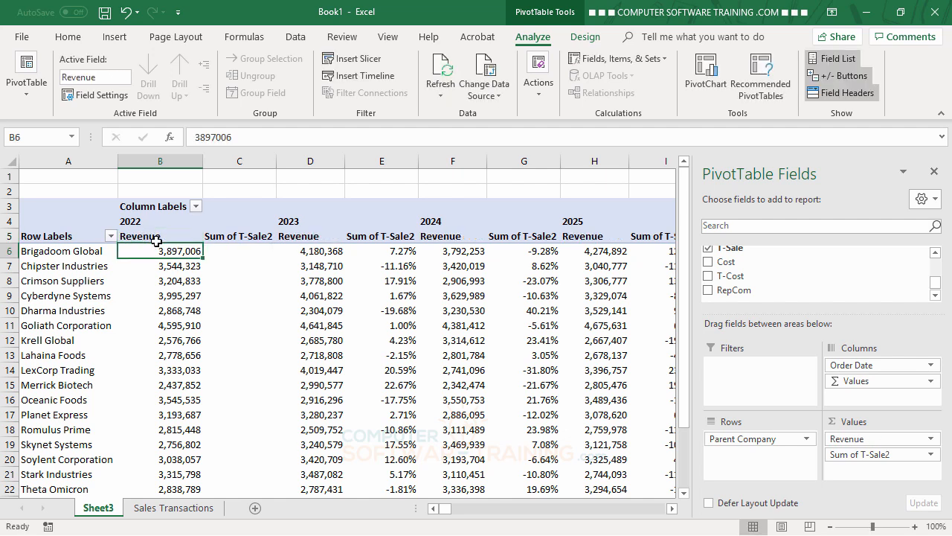
left_click(250, 235)
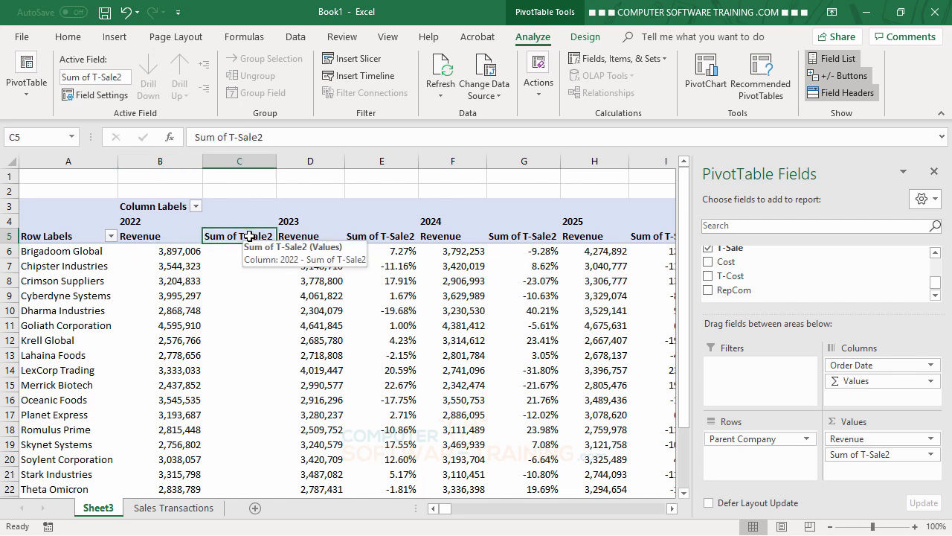
type("%Chg")
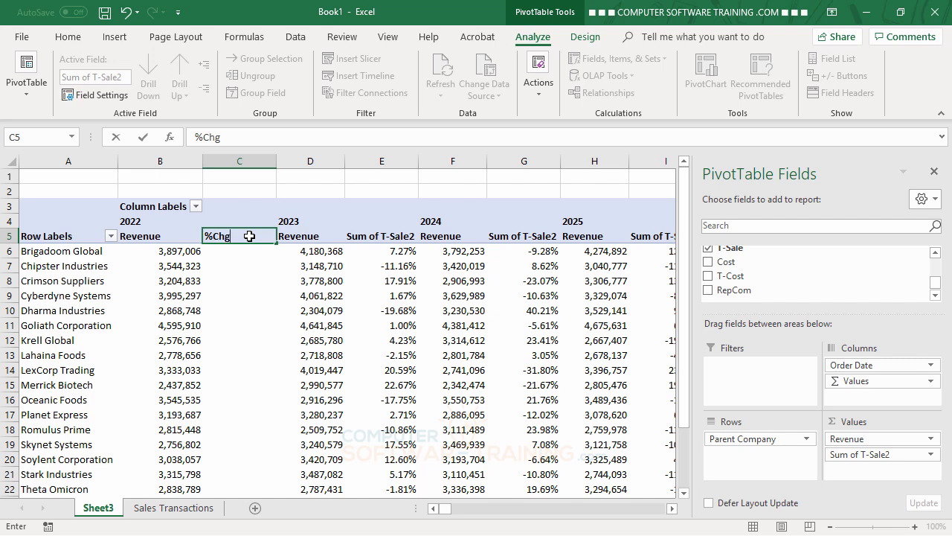
key("Return")
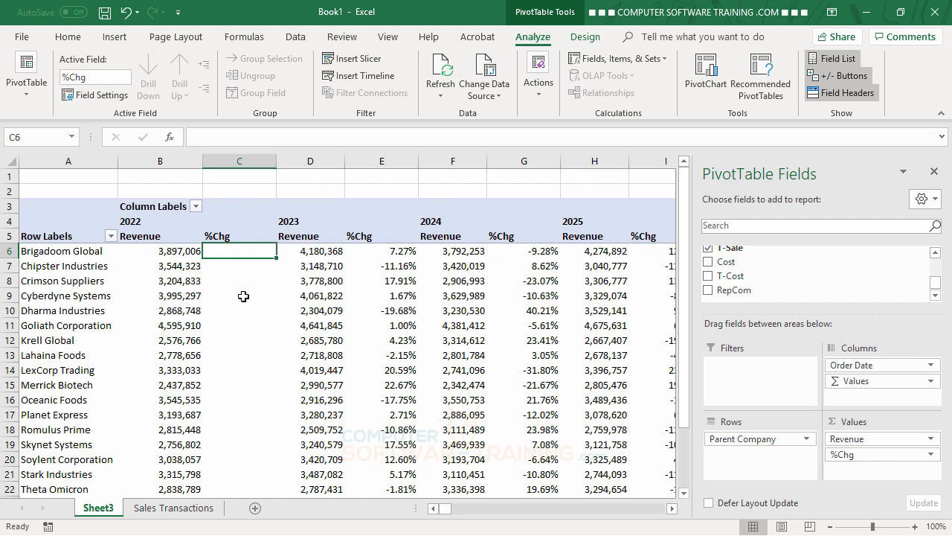
Enable merging and centering of cells with labels in the PivotTable options
mouse_move(183, 266)
left_click(29, 86)
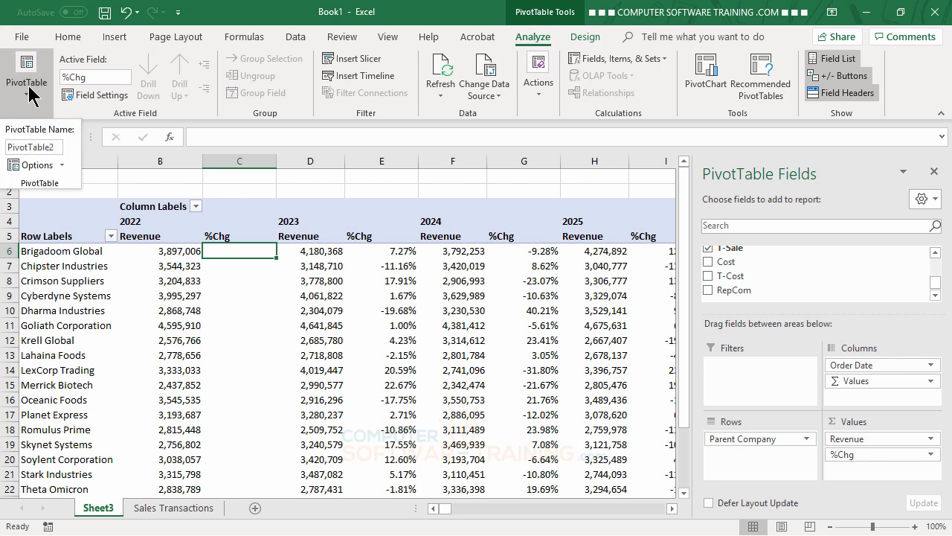
left_click(38, 164)
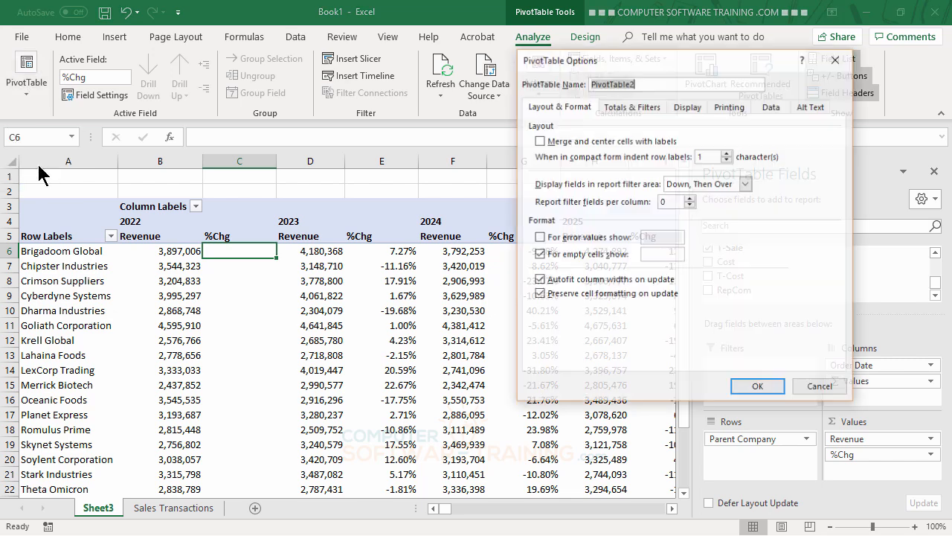
left_click(538, 142)
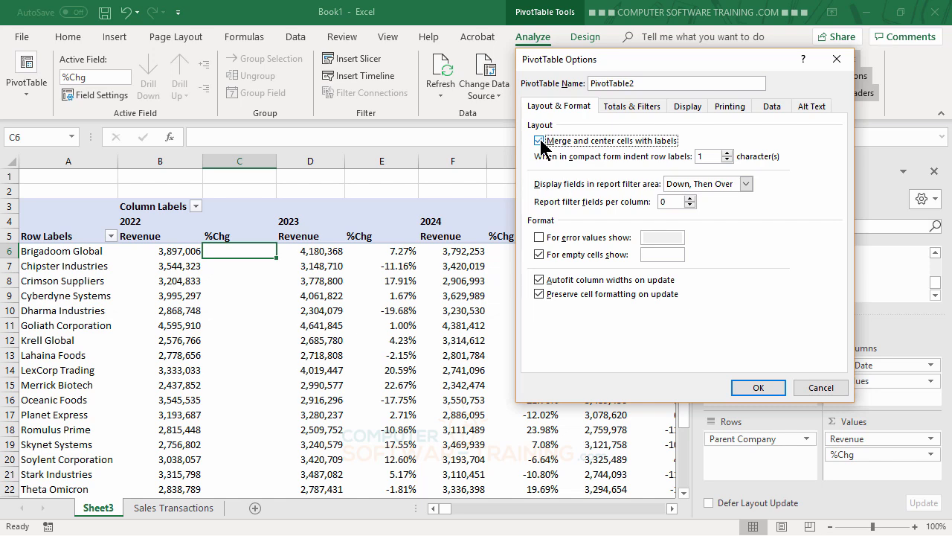
left_click(759, 387)
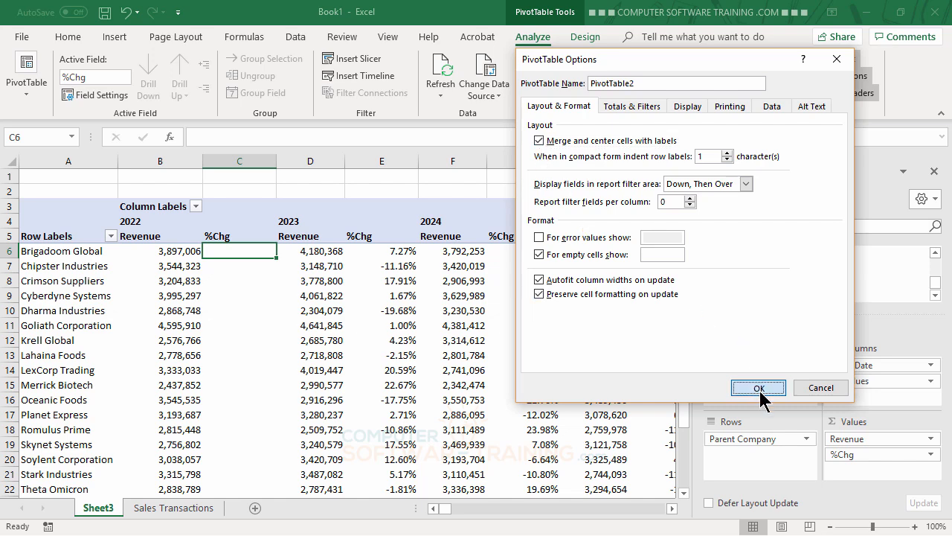
Examine the alignment of the year headings and the Revenue and %Chg headings beneath them
left_click(179, 222)
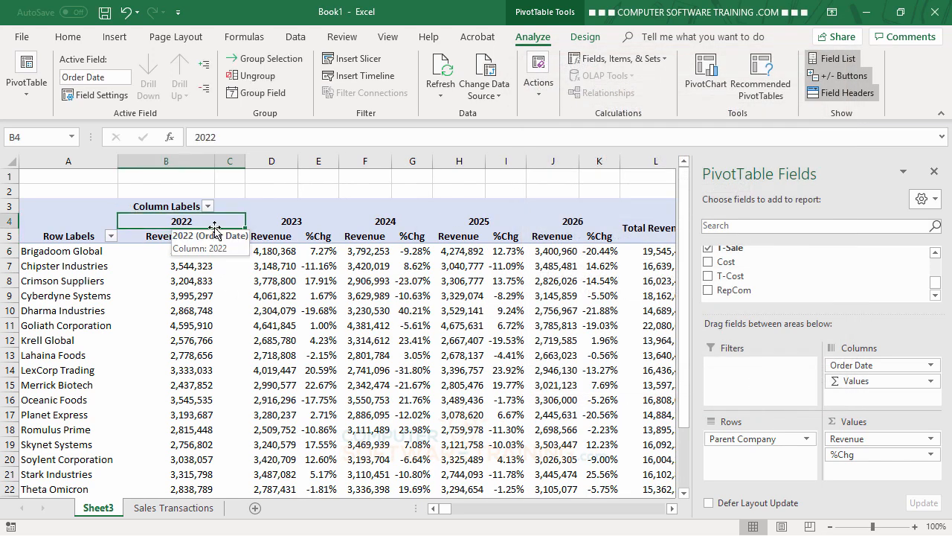
left_click(285, 221)
left_click(372, 221)
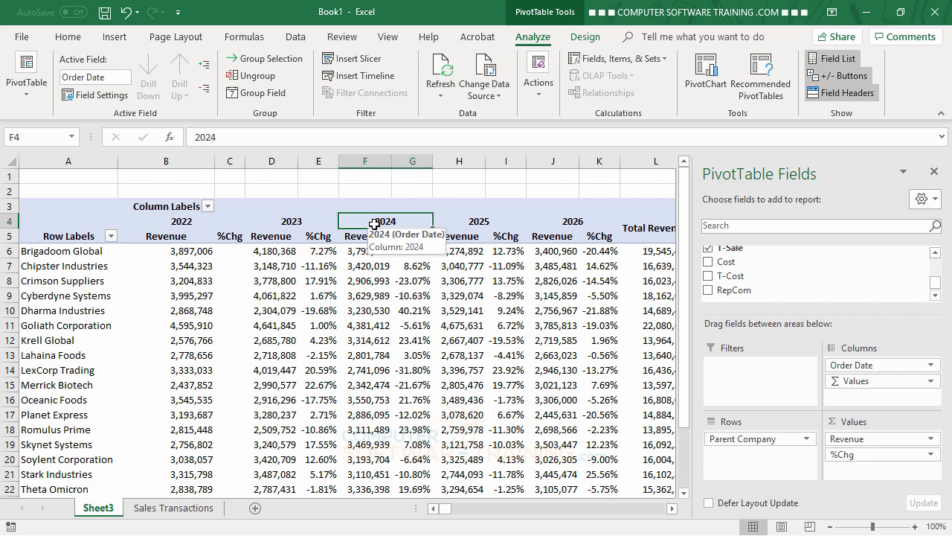
left_click(177, 236)
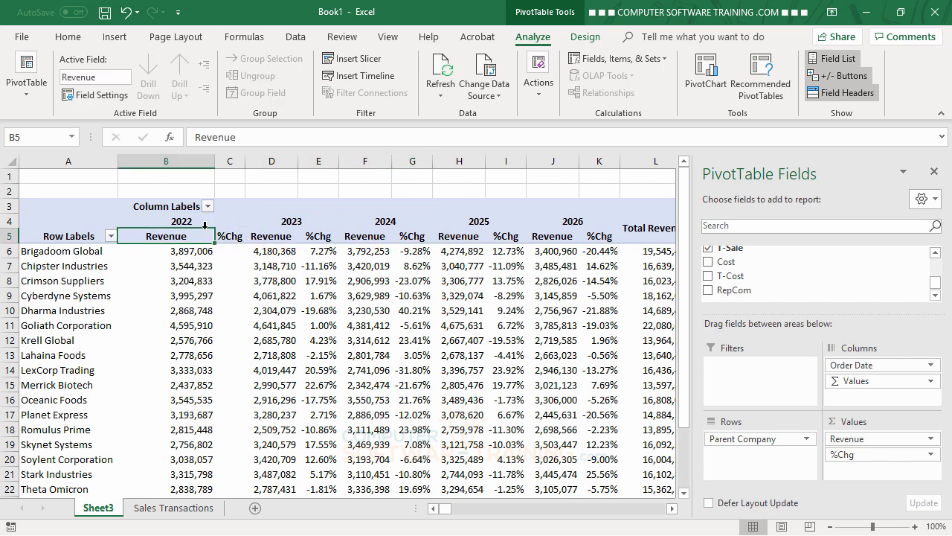
left_click(198, 224)
left_click(186, 238)
left_click(222, 239)
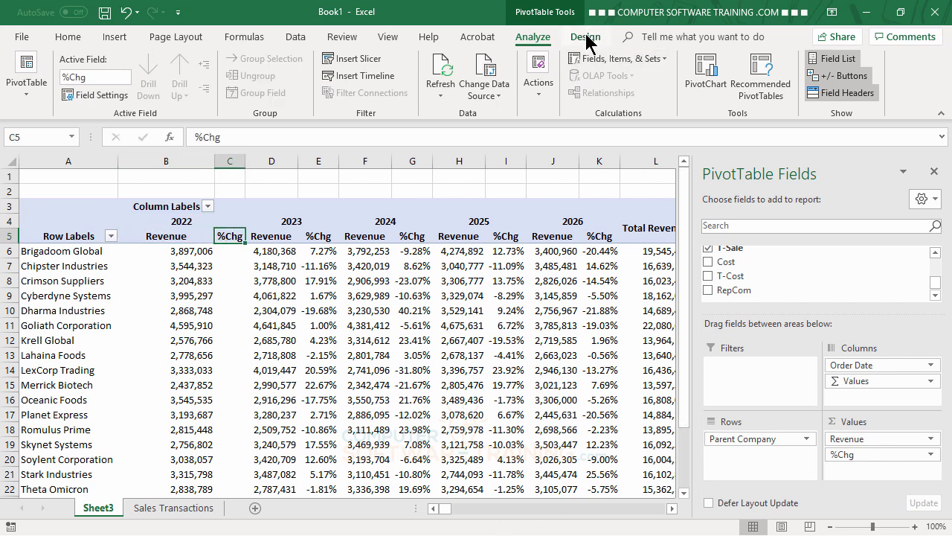
Apply the Light Green, Pivot Style Medium 7 style to the PivotTable and turn on banded rows
left_click(585, 38)
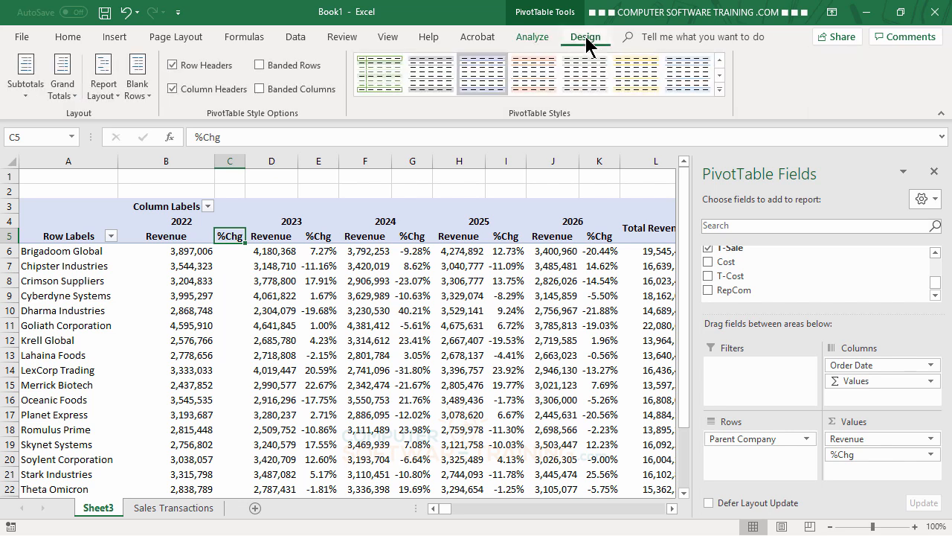
left_click(718, 90)
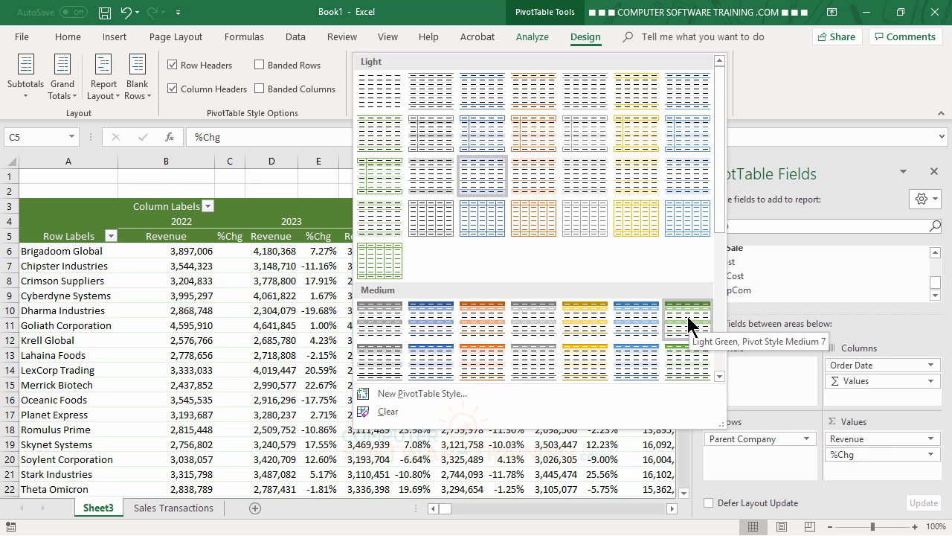
left_click(688, 318)
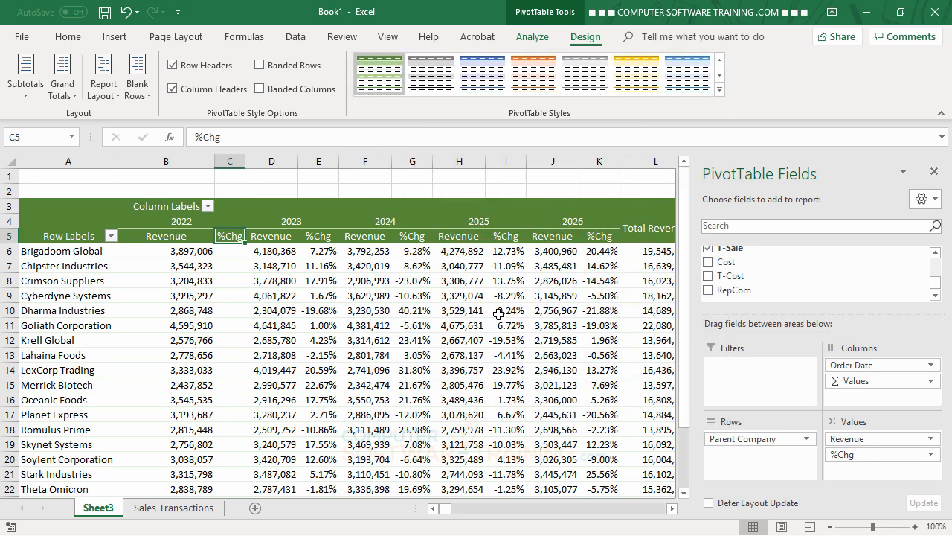
left_click(260, 65)
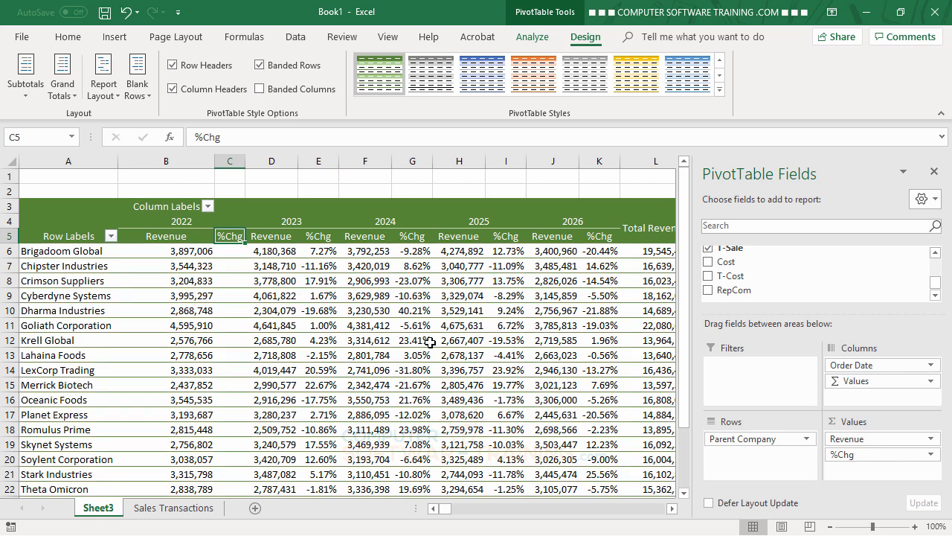
Turn on banded columns for the PivotTable and check the formatting across to the total columns
left_click(260, 89)
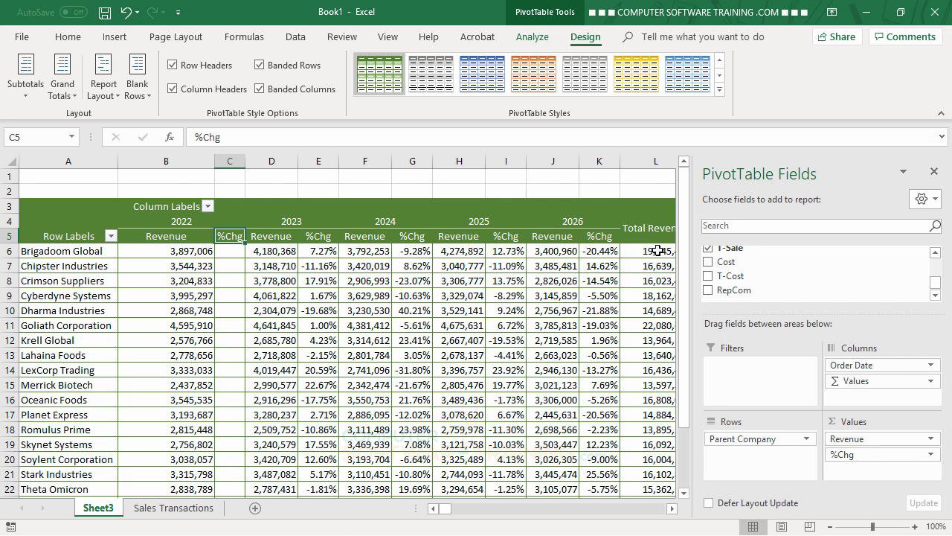
left_click(671, 508)
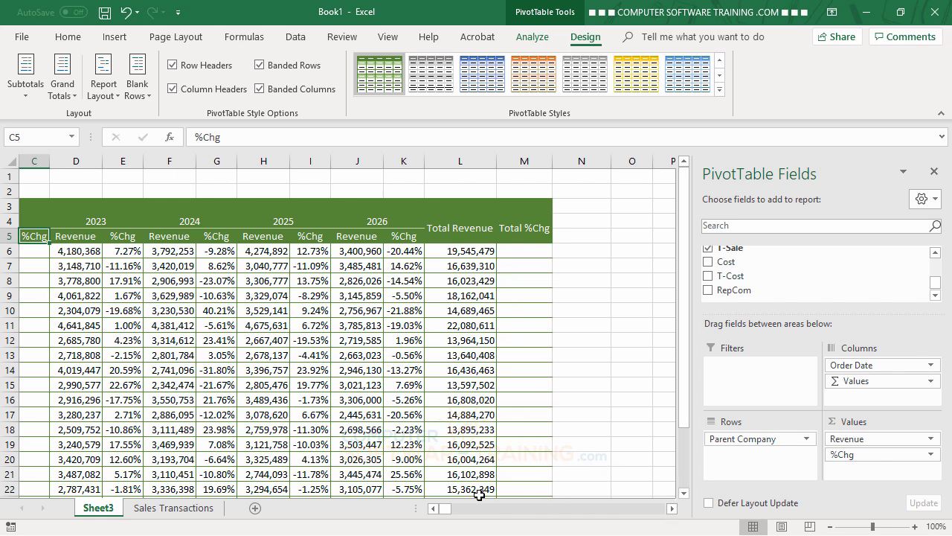
left_click(433, 509)
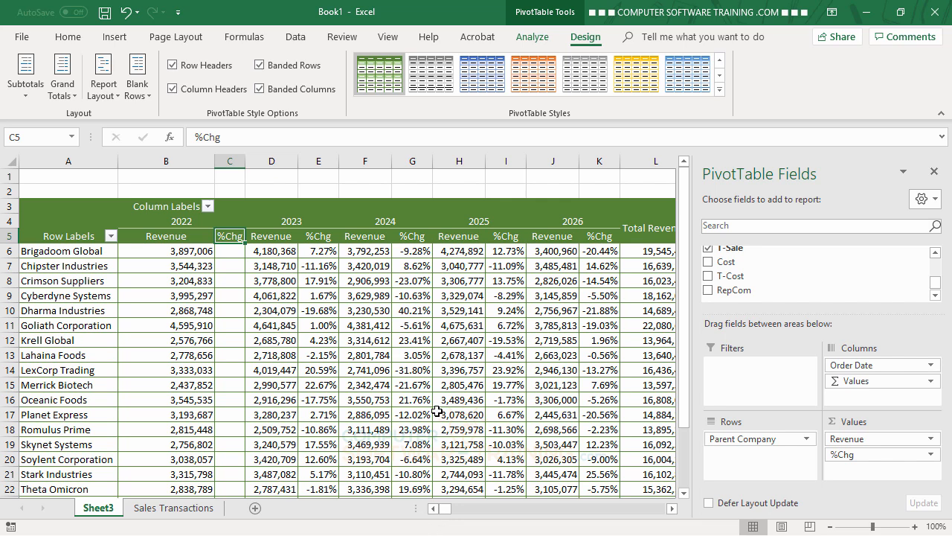
mouse_move(446, 347)
mouse_move(936, 290)
left_mouse_down()
mouse_move(933, 265)
mouse_move(942, 300)
left_mouse_up()
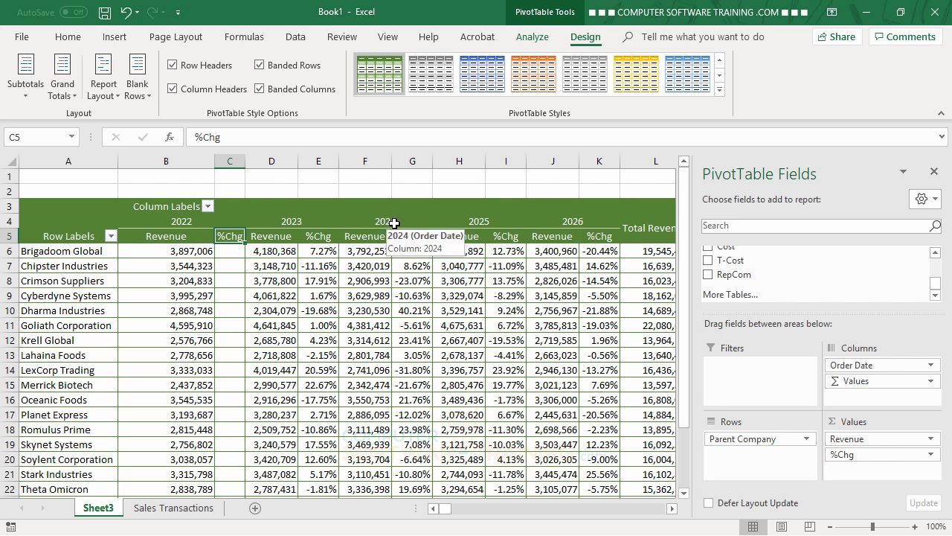
Group the Order Date column headings by both Quarters and Years
left_click(541, 37)
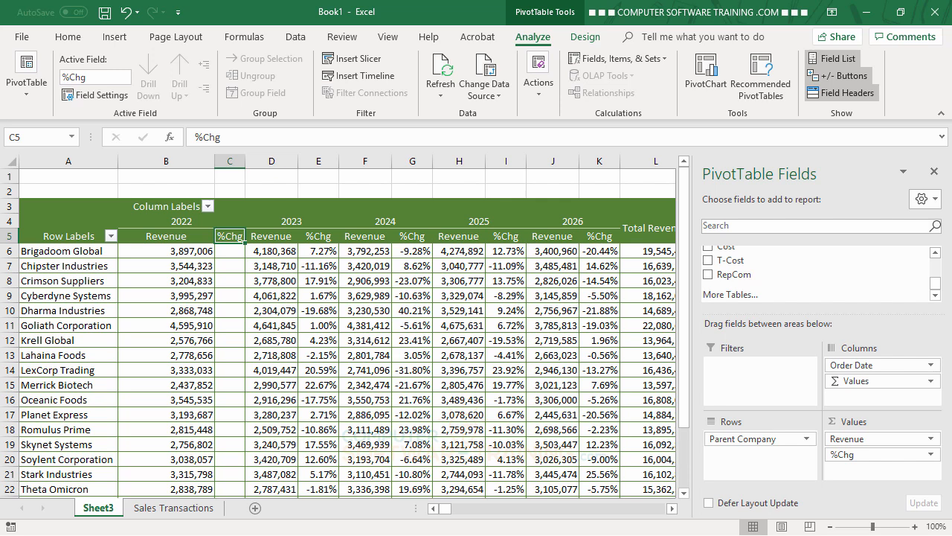
left_click(387, 221)
left_click(476, 222)
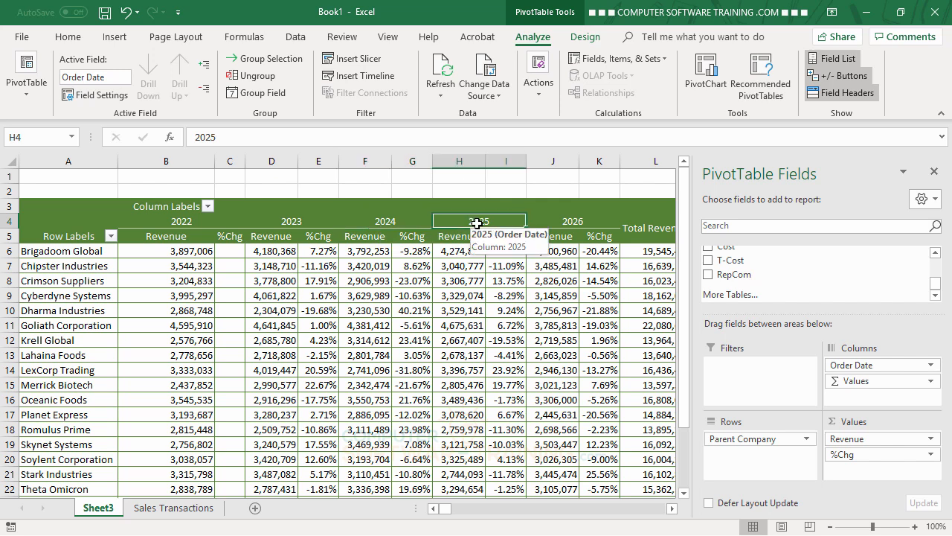
left_click(262, 94)
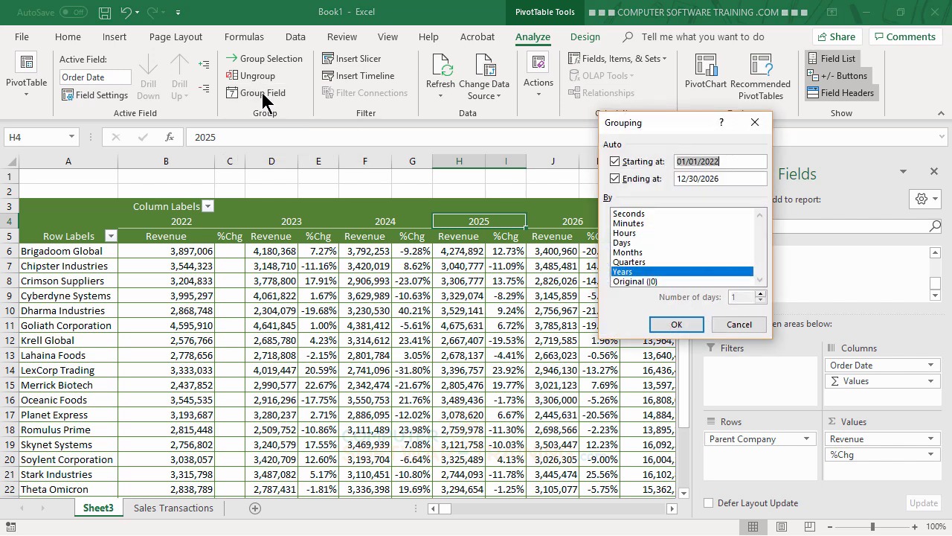
left_click(625, 262)
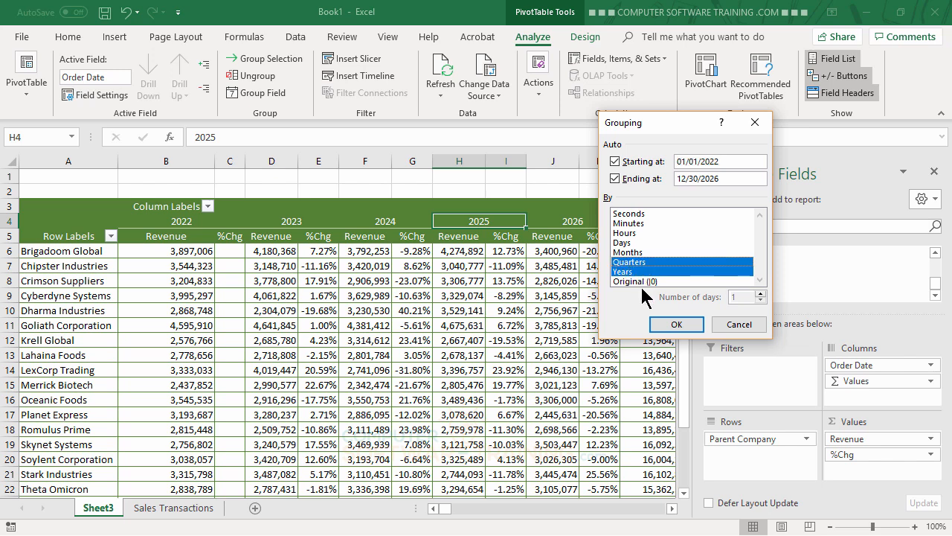
left_click(676, 325)
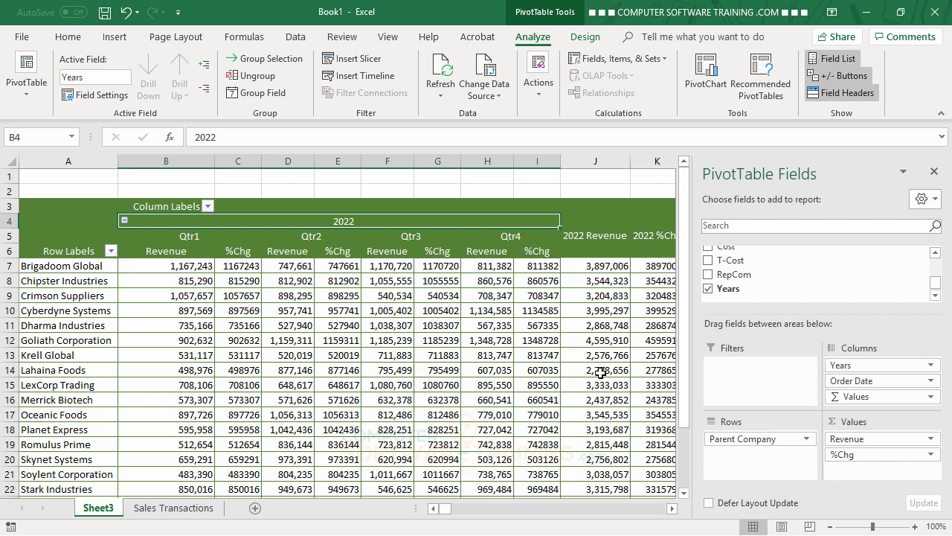
Examine the quarterly Revenue and %Chg columns and the yearly subtotals across 2022, 2023 and 2024
mouse_move(627, 445)
left_click(672, 509)
left_click(672, 509)
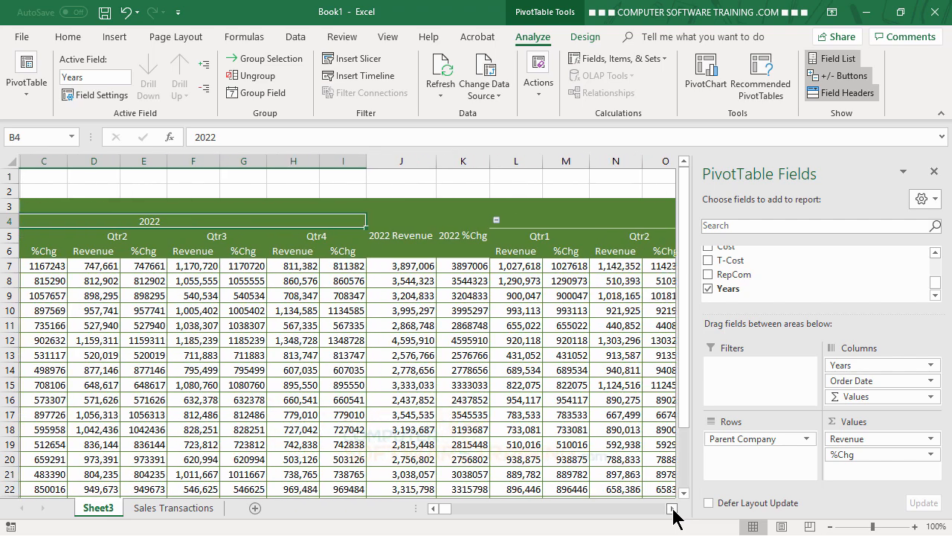
left_click(672, 509)
left_click(672, 508)
left_click(671, 509)
left_click(672, 509)
left_click(672, 509)
left_click(672, 509)
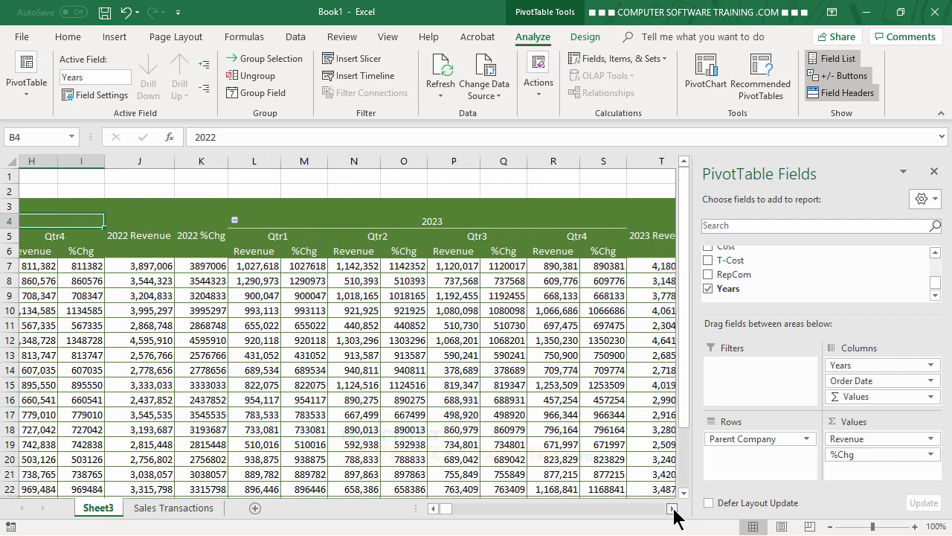
left_click(672, 509)
left_click(671, 508)
left_click(672, 509)
left_click(672, 508)
left_click(672, 509)
left_click(672, 509)
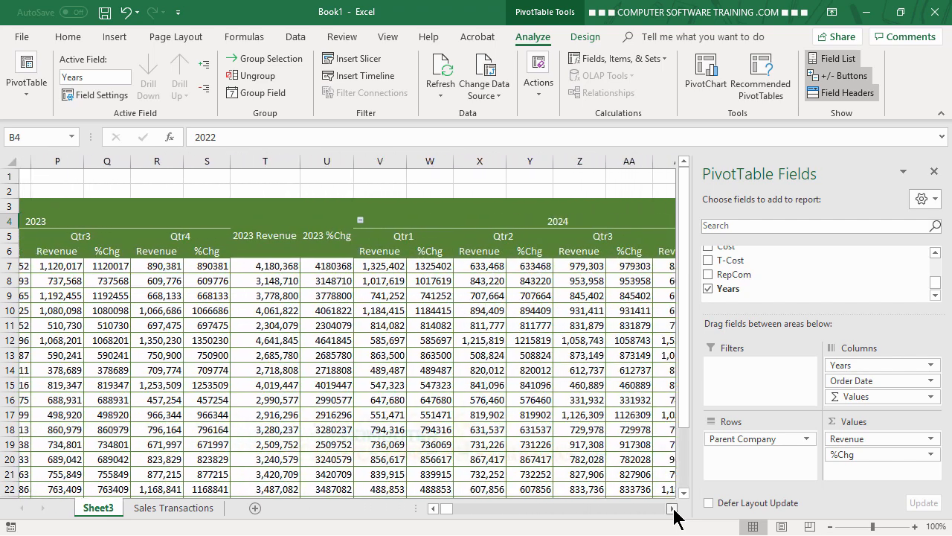
left_click(671, 509)
left_click_drag(450, 515, 444, 513)
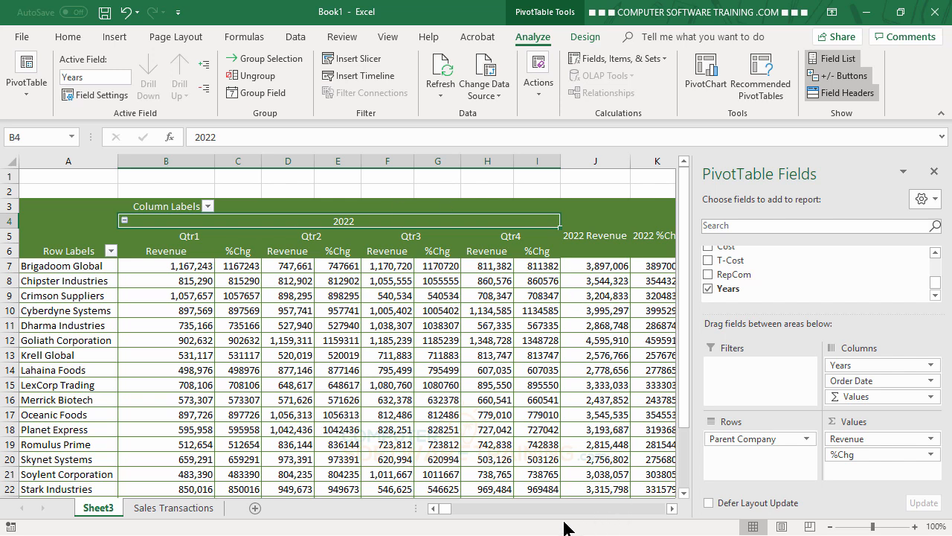
mouse_move(447, 509)
left_mouse_down()
mouse_move(474, 510)
mouse_move(445, 511)
left_mouse_up()
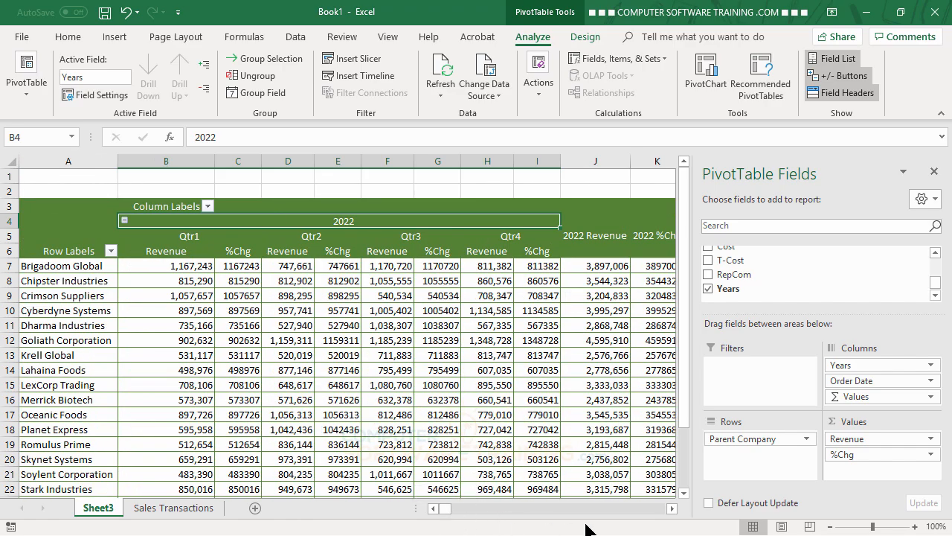
left_click(672, 509)
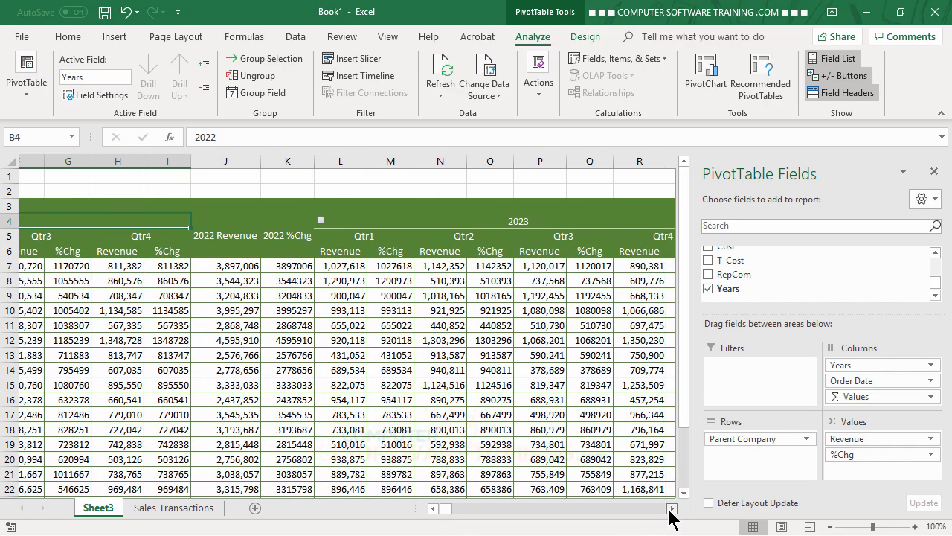
left_click(670, 510)
left_click(671, 510)
left_click(670, 509)
left_click(670, 510)
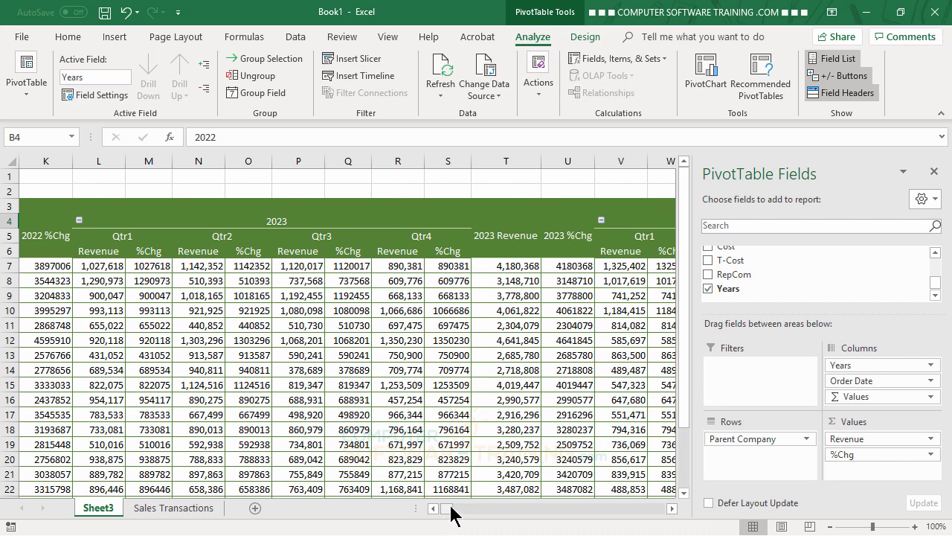
left_click_drag(452, 513, 439, 514)
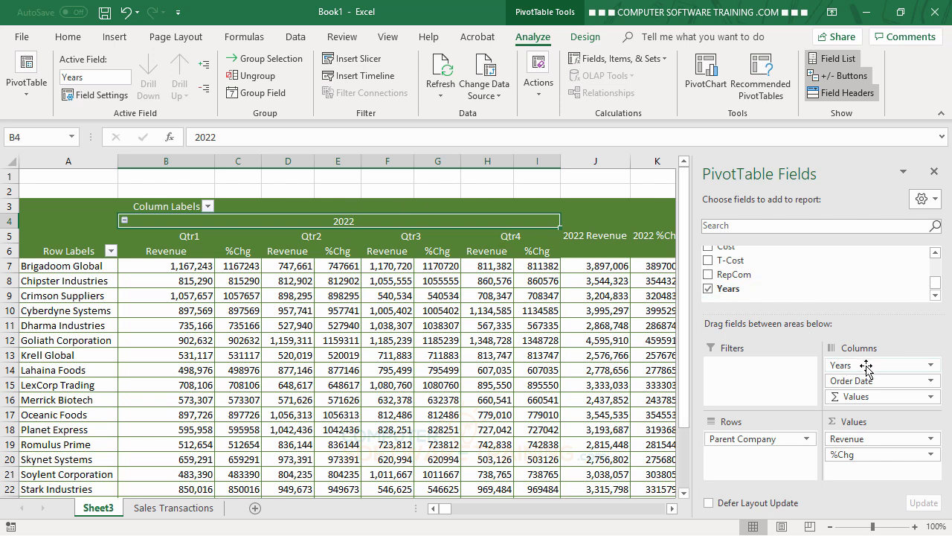
Move the Years field from the PivotTable columns to the report filters
left_click_drag(866, 366, 738, 374)
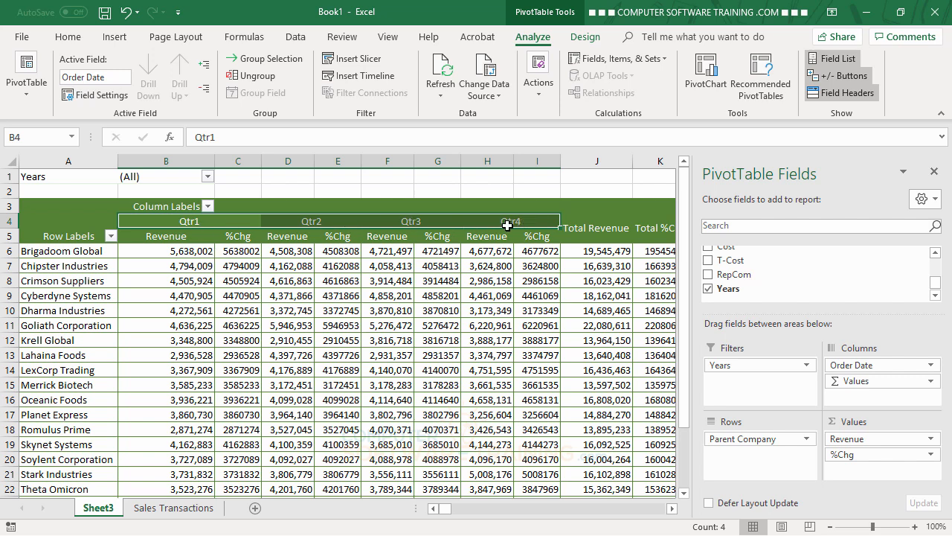
mouse_move(509, 429)
mouse_move(245, 251)
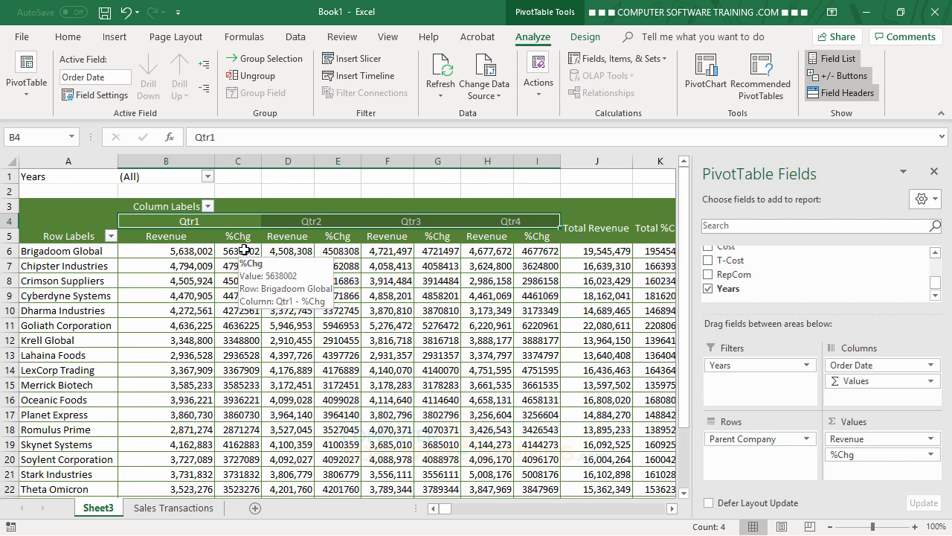
mouse_move(235, 344)
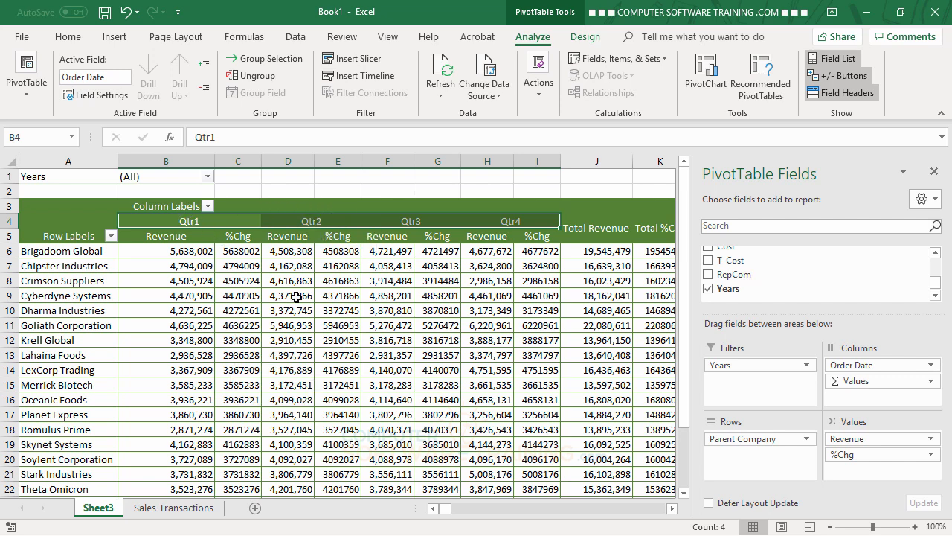
mouse_move(218, 408)
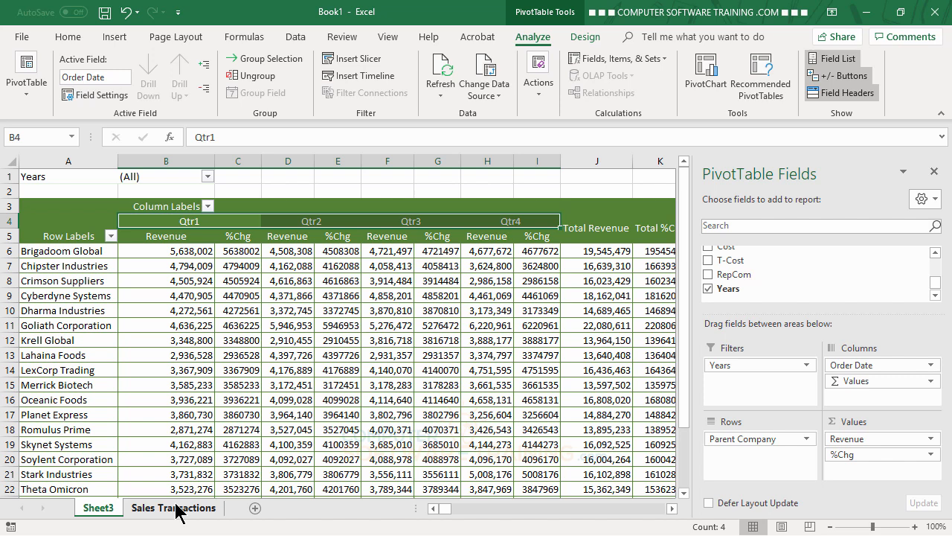
In the %Chg value field settings, choose to show values as % Difference From
double_click(235, 237)
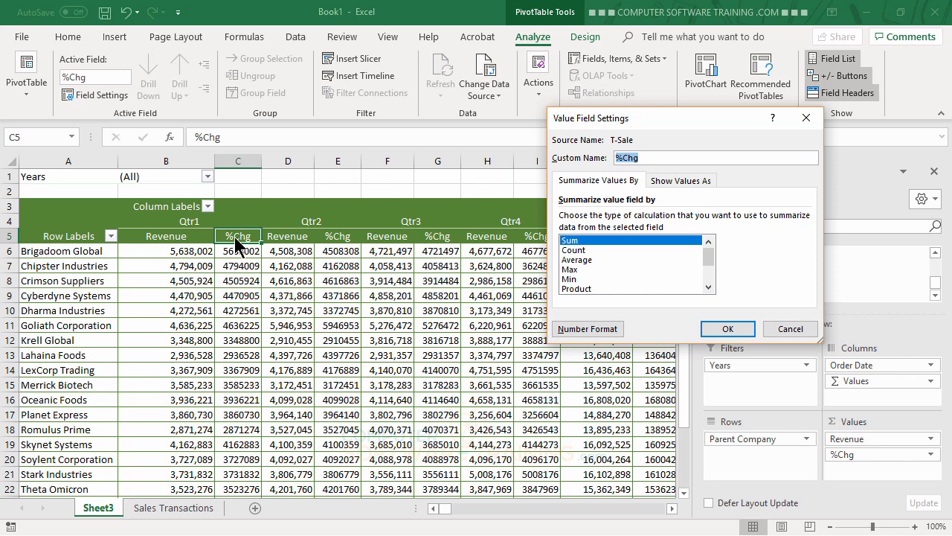
left_click(672, 182)
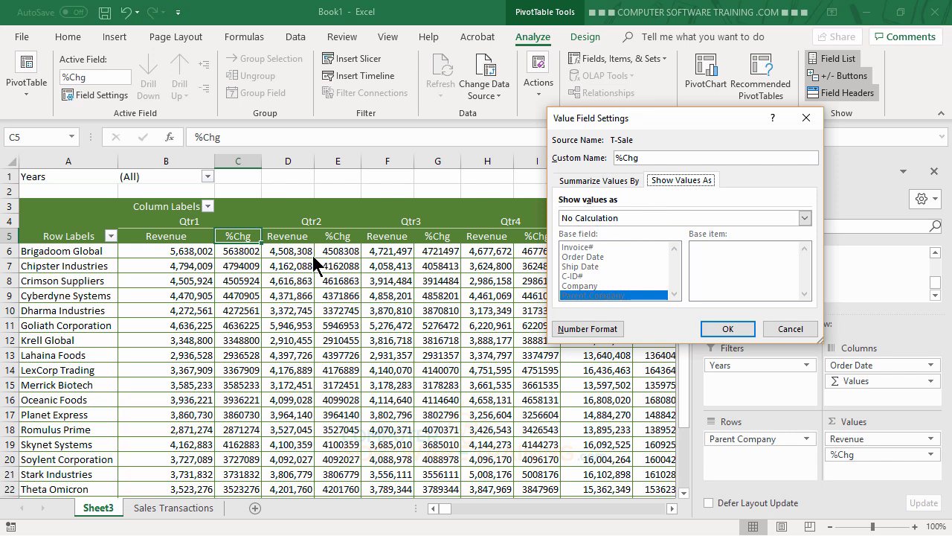
left_click(613, 215)
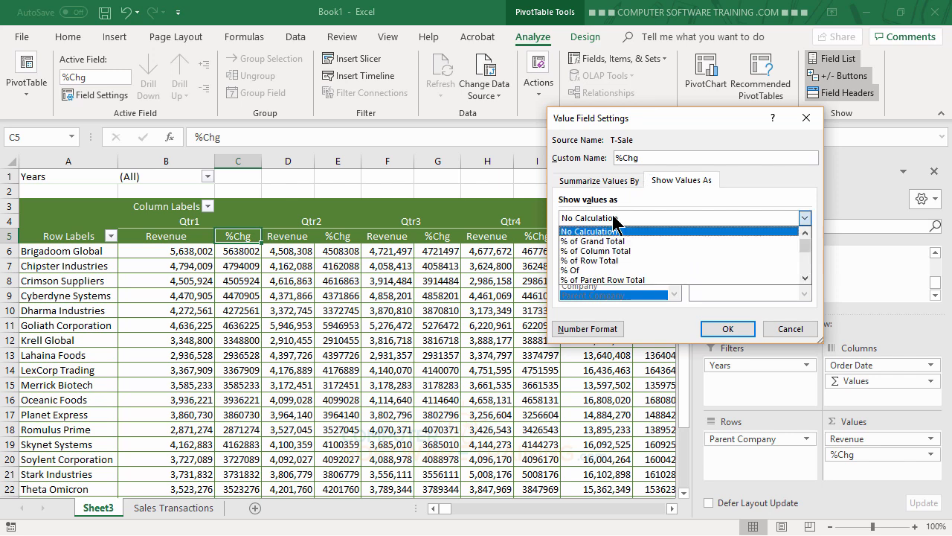
left_click(805, 278)
left_click(805, 278)
left_click(805, 278)
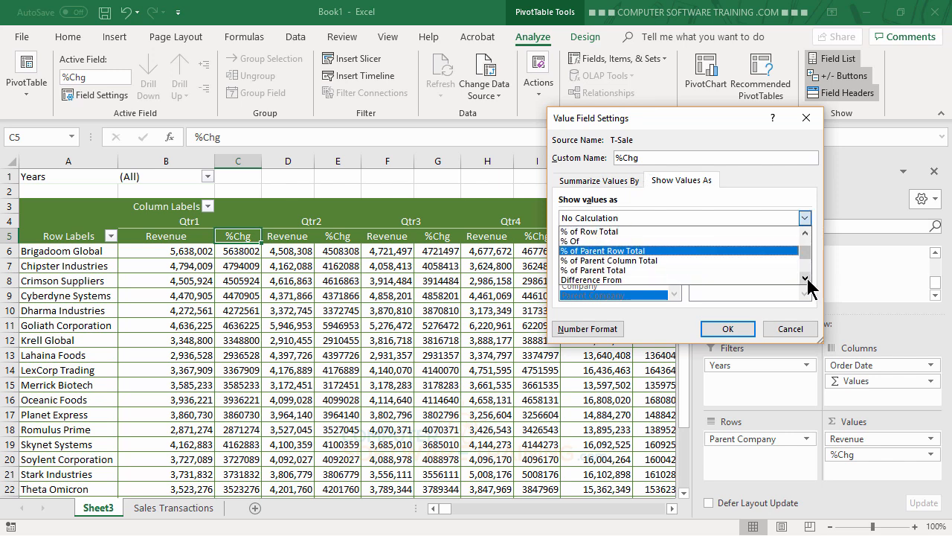
left_click(805, 277)
left_click(805, 278)
left_click(805, 277)
left_click(635, 262)
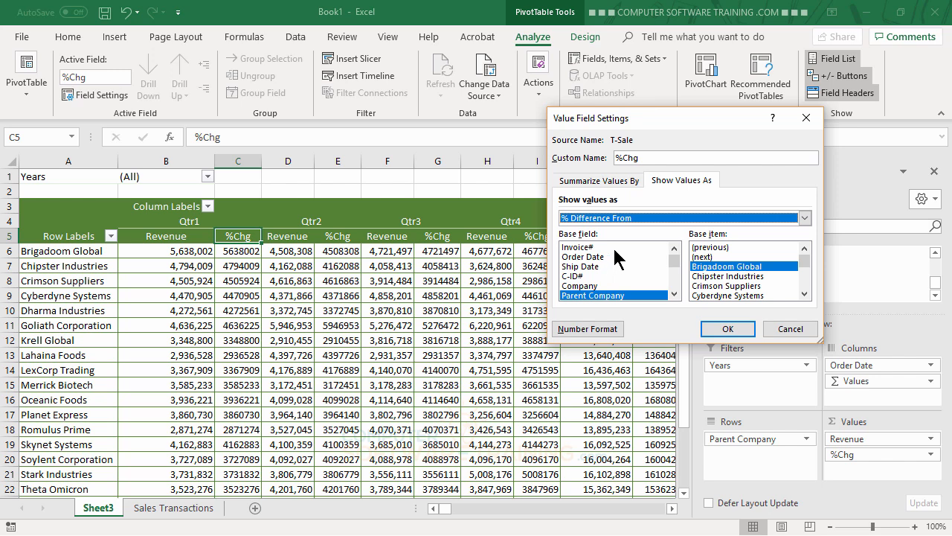
Base the %Chg calculation on the Order Date field with the (previous) item and apply the settings
left_click(595, 257)
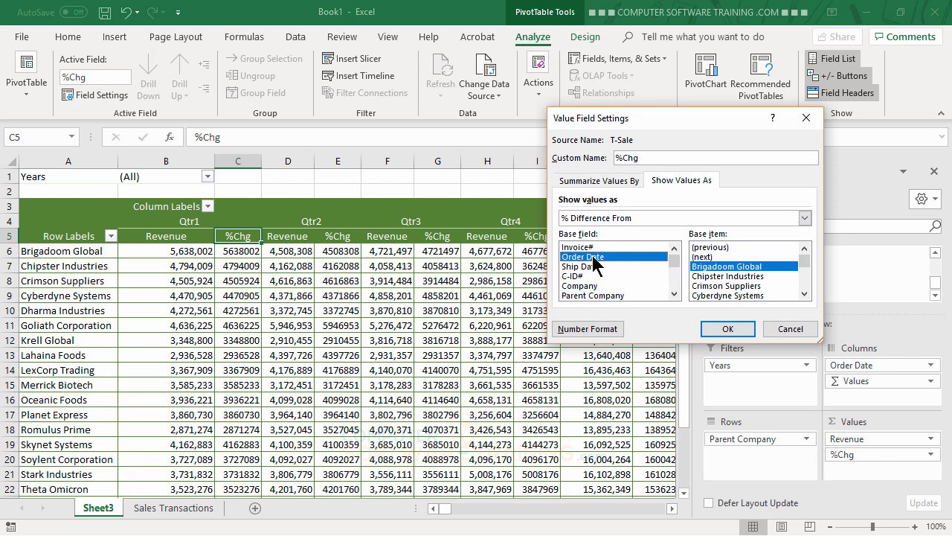
left_click(715, 247)
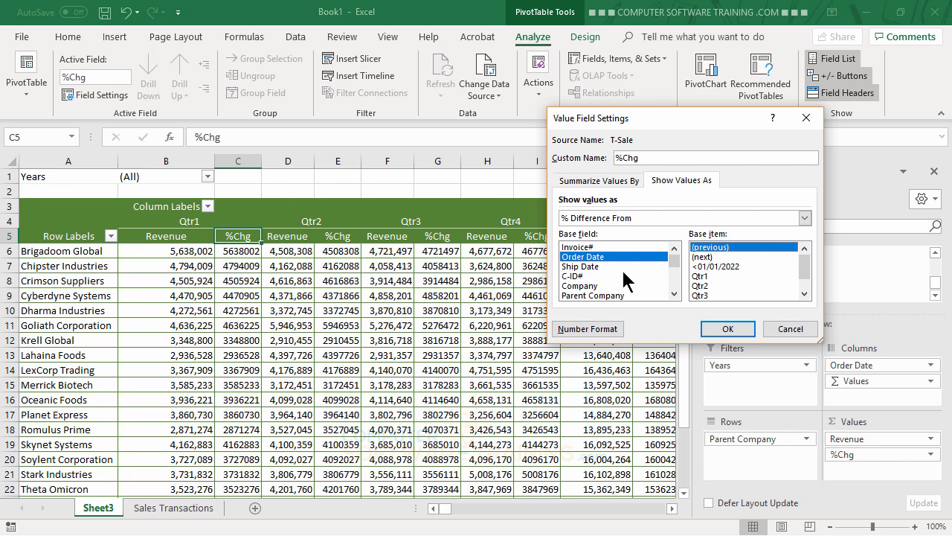
left_click_drag(674, 261, 679, 290)
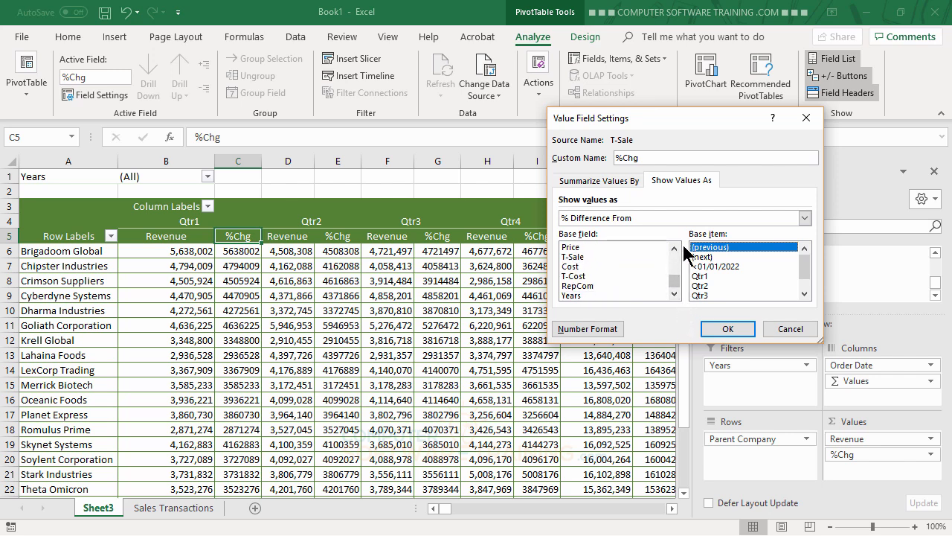
left_click(675, 249)
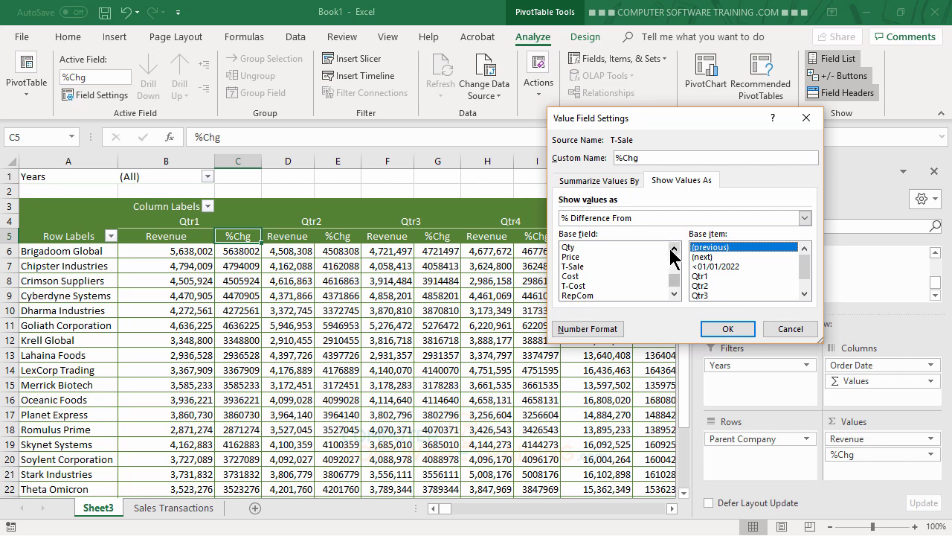
left_click(674, 294)
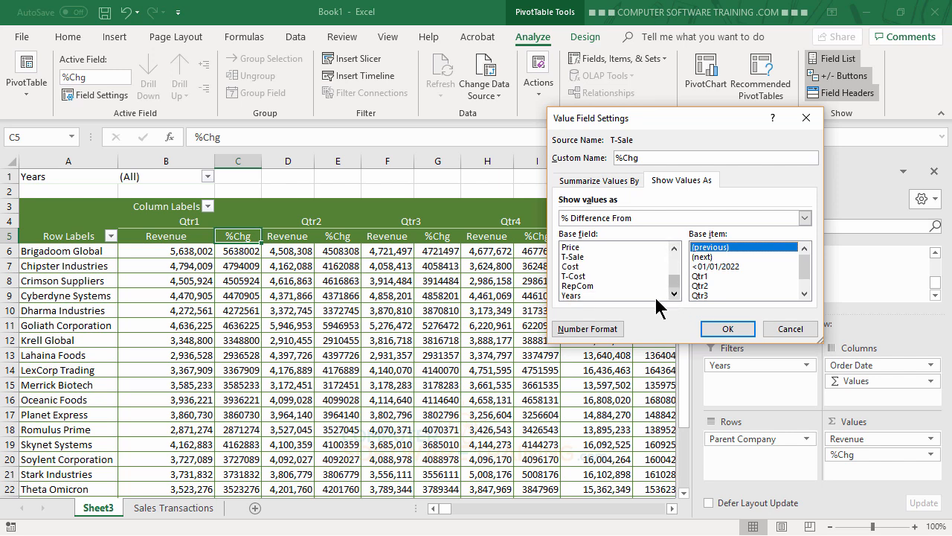
left_click_drag(677, 276, 676, 256)
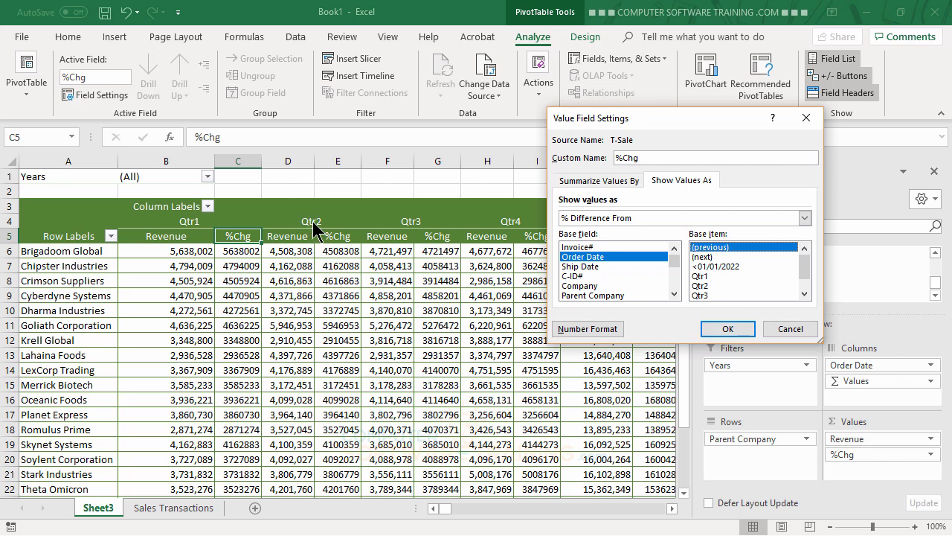
left_click(723, 327)
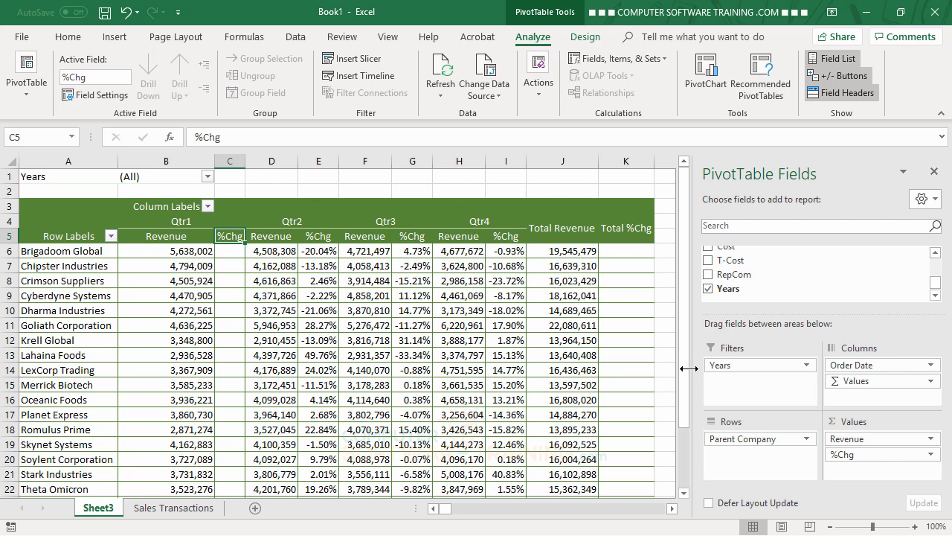
Compare Brigadoom Global's Qtr1 and Qtr2 revenue with its Qtr2 percentage change
left_click(186, 254)
left_click(288, 257)
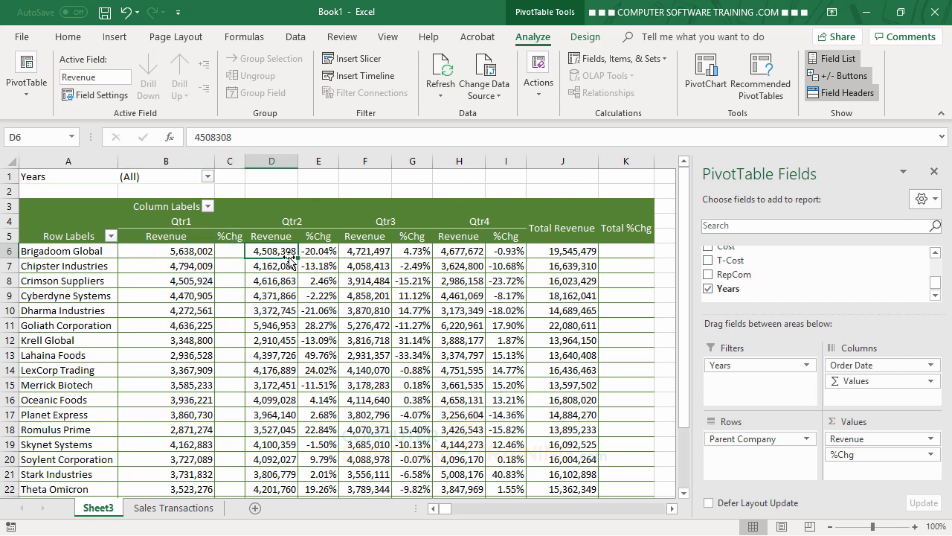
left_click(310, 250)
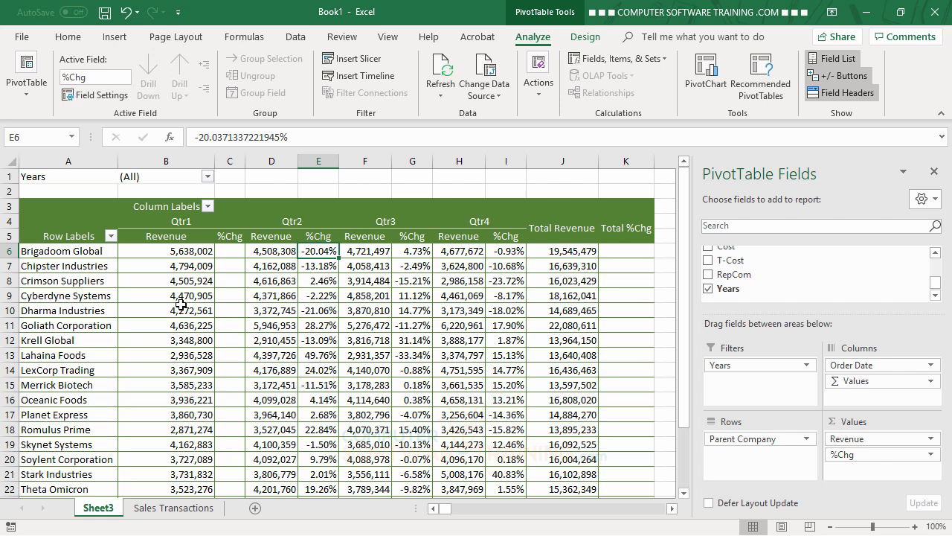
Filter the quarterly PivotTable report to the year 2022
left_click(186, 253)
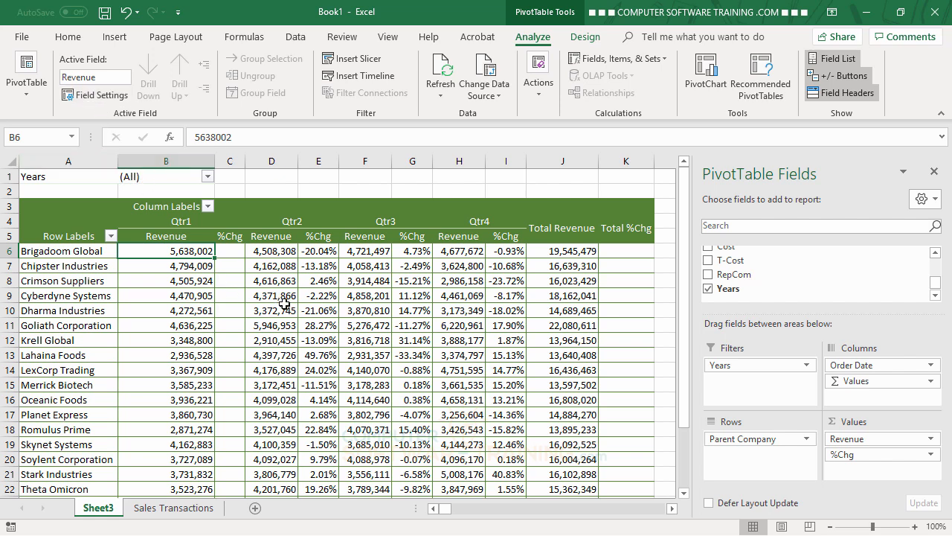
left_click(208, 177)
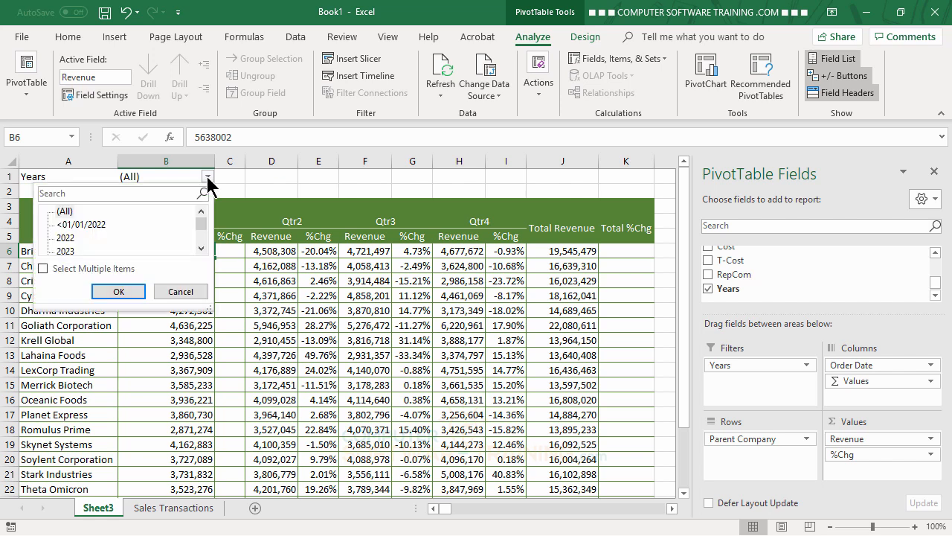
left_click(65, 238)
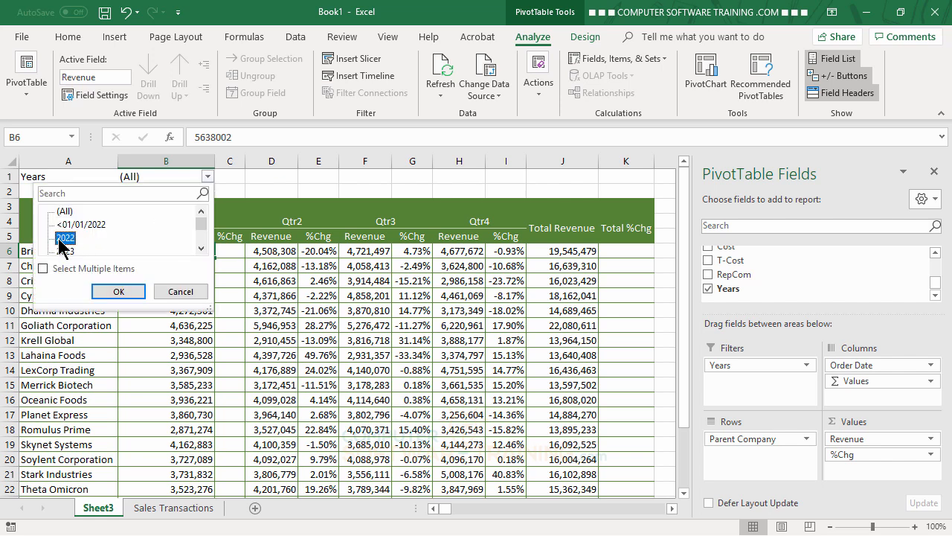
left_click(123, 291)
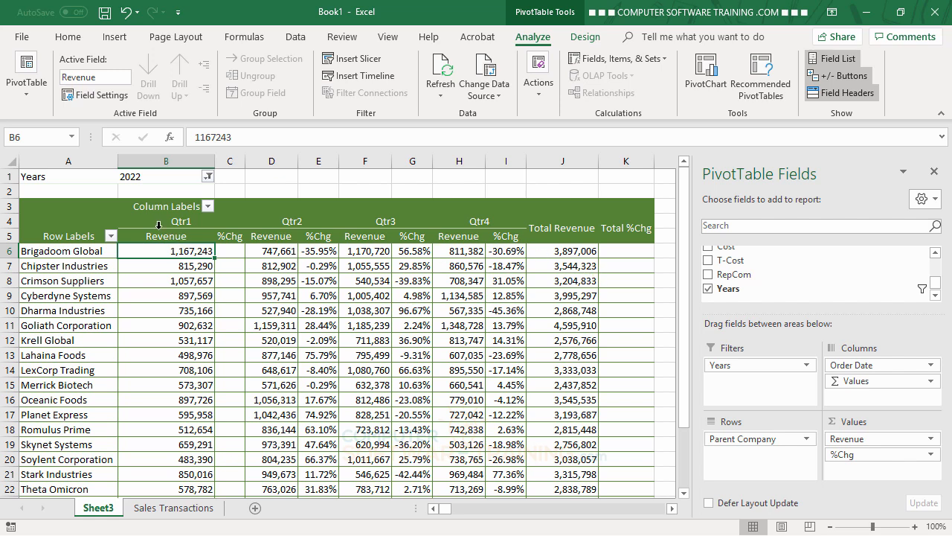
Switch the Years report filter to 2023
left_click(209, 176)
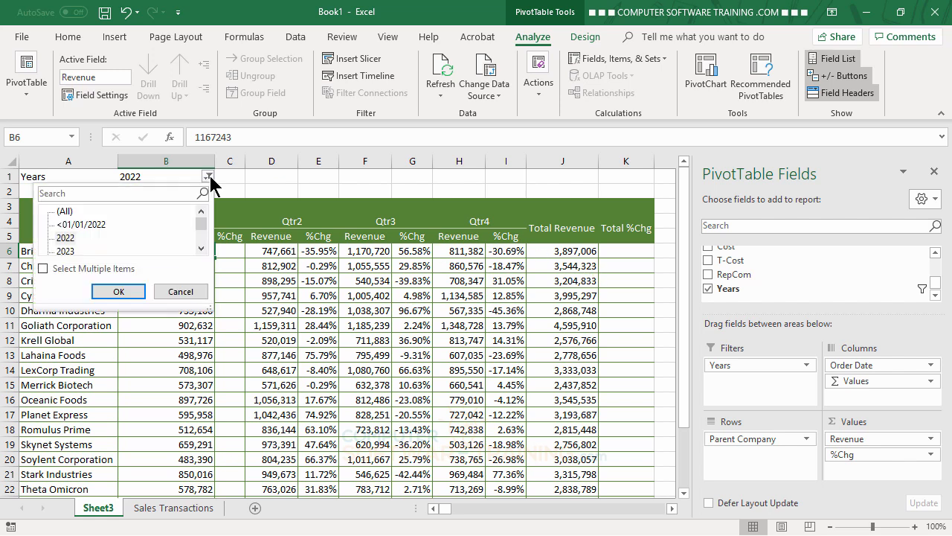
left_click(66, 250)
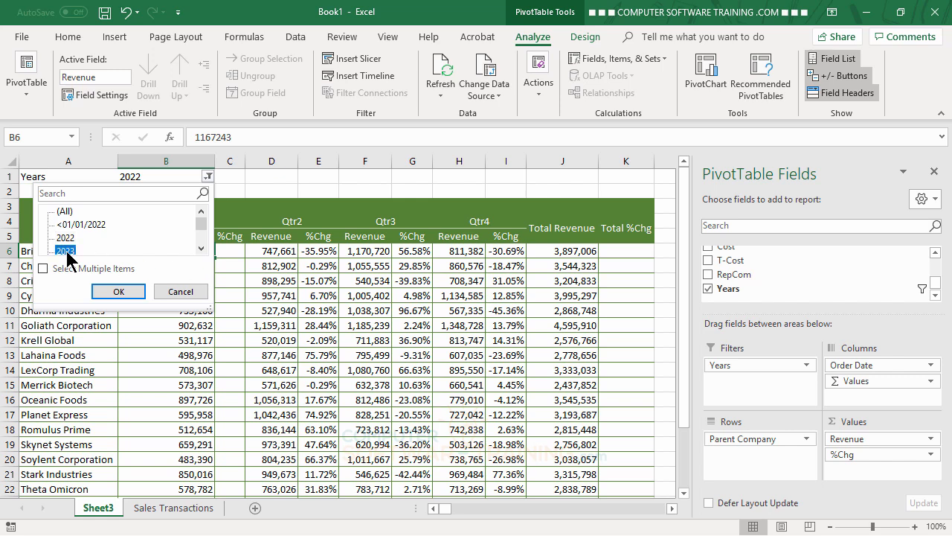
left_click(117, 290)
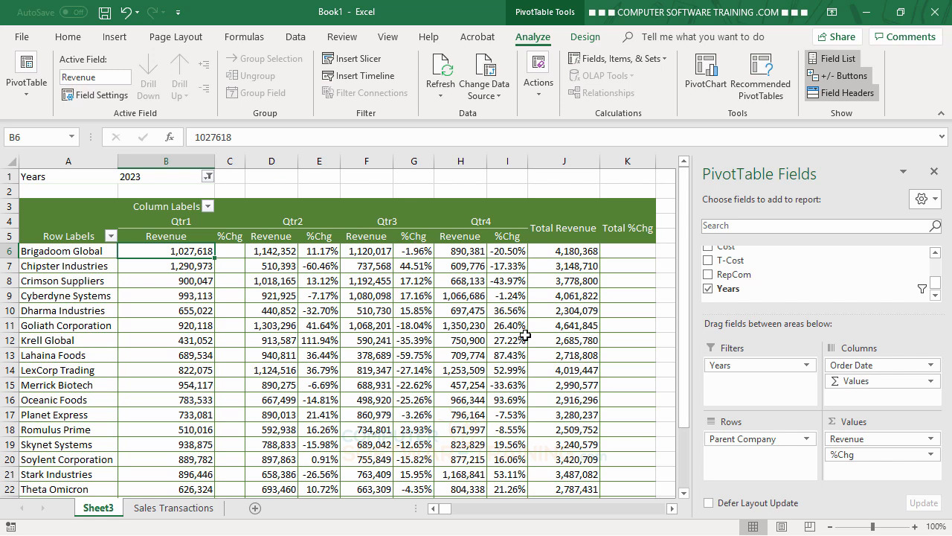
Regroup the Order Date field of the PivotTable by Months, Quarters and Years
mouse_move(525, 334)
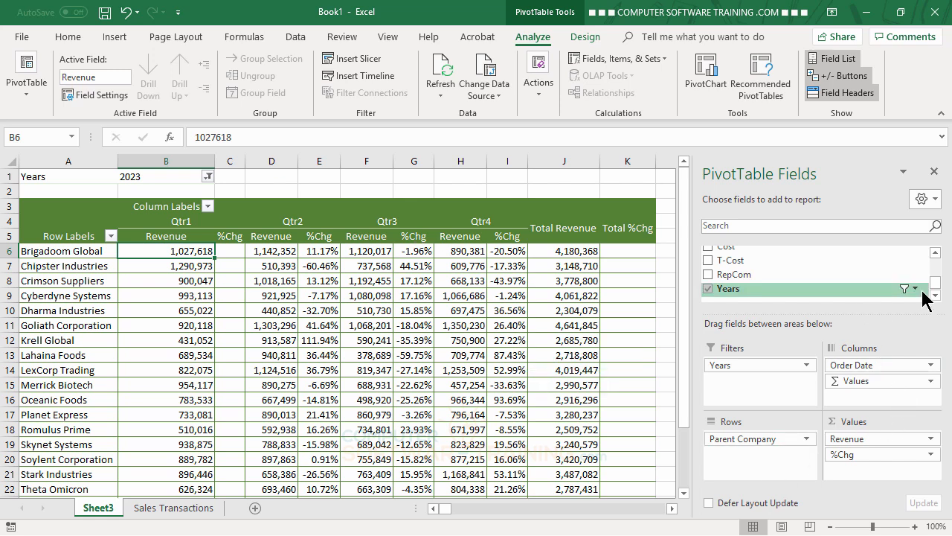
left_click(935, 253)
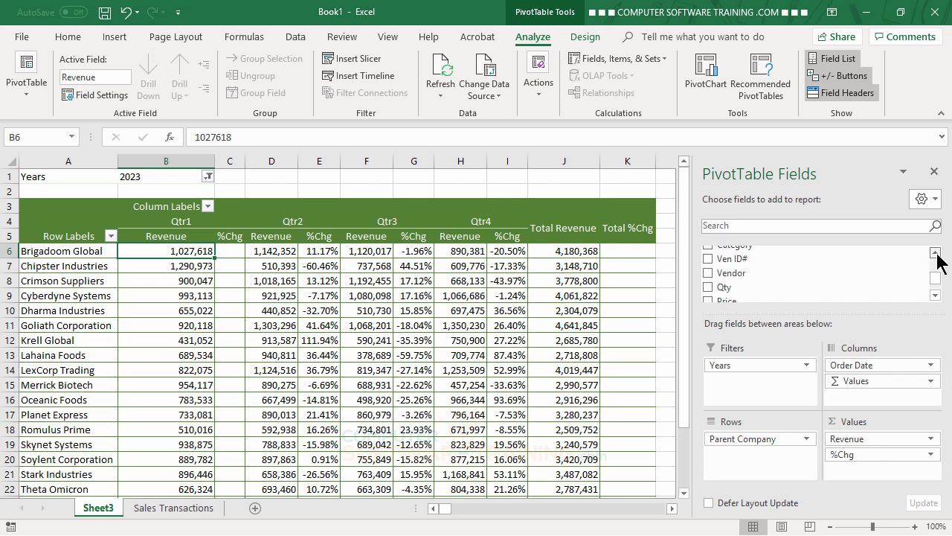
left_click_drag(938, 254, 938, 253)
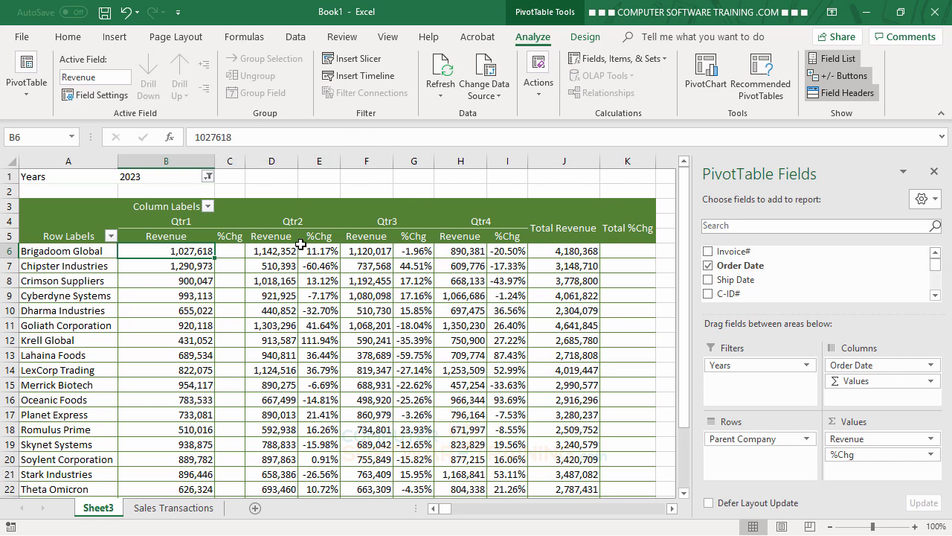
left_click(292, 215)
left_click(291, 220)
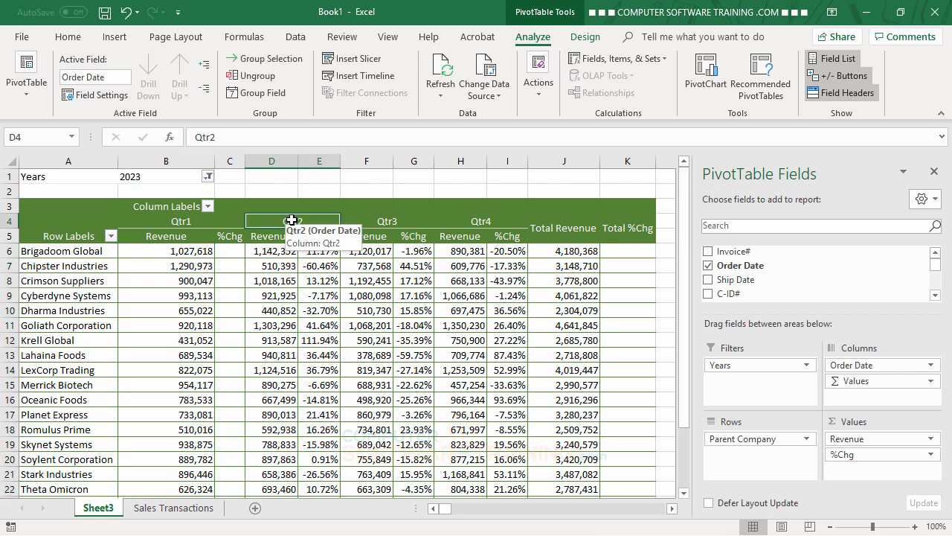
left_click(260, 92)
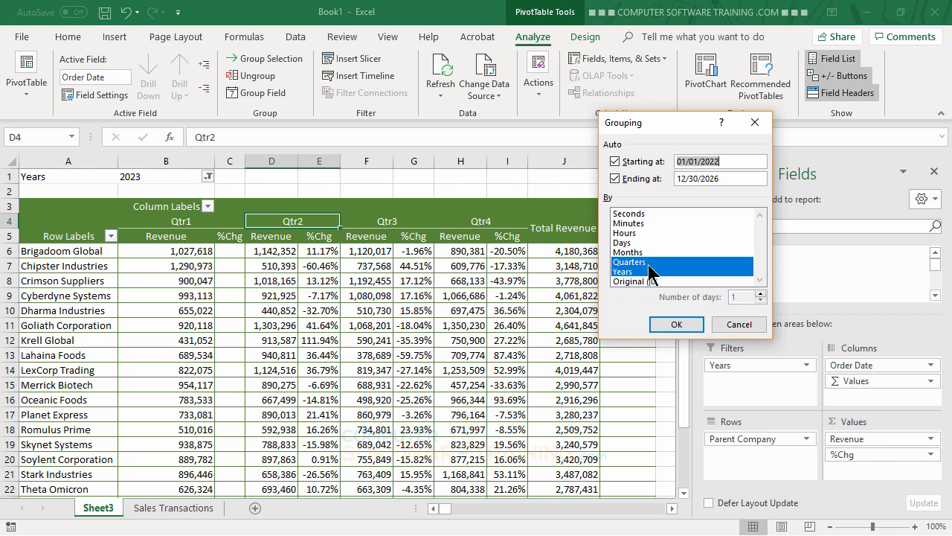
left_click(634, 253)
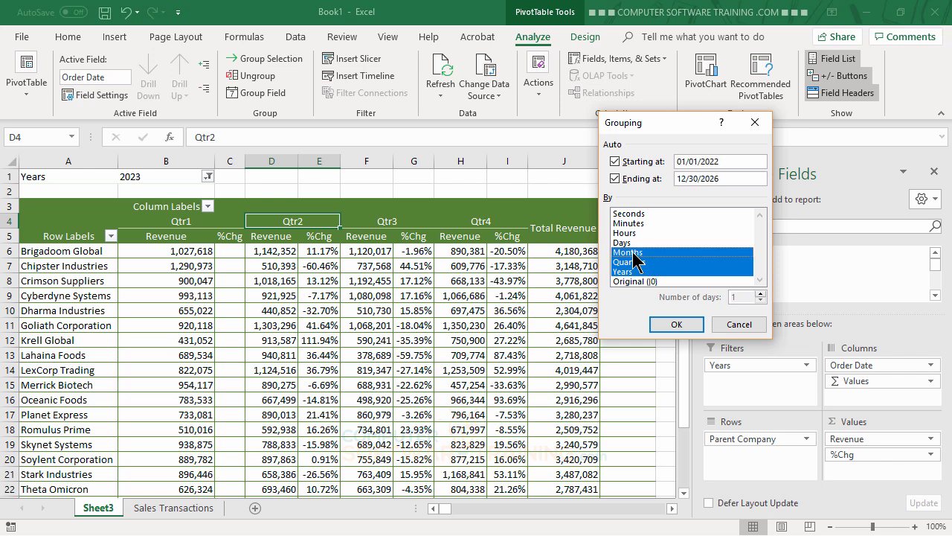
left_click(676, 325)
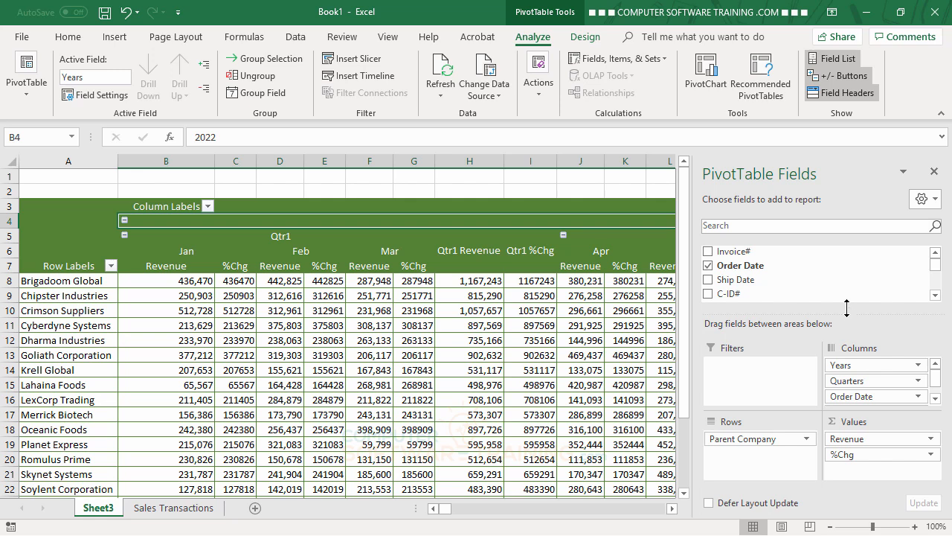
Enlarge the field layout areas and move the Years and Quarters fields from the columns to the report filters
left_click_drag(846, 308, 845, 293)
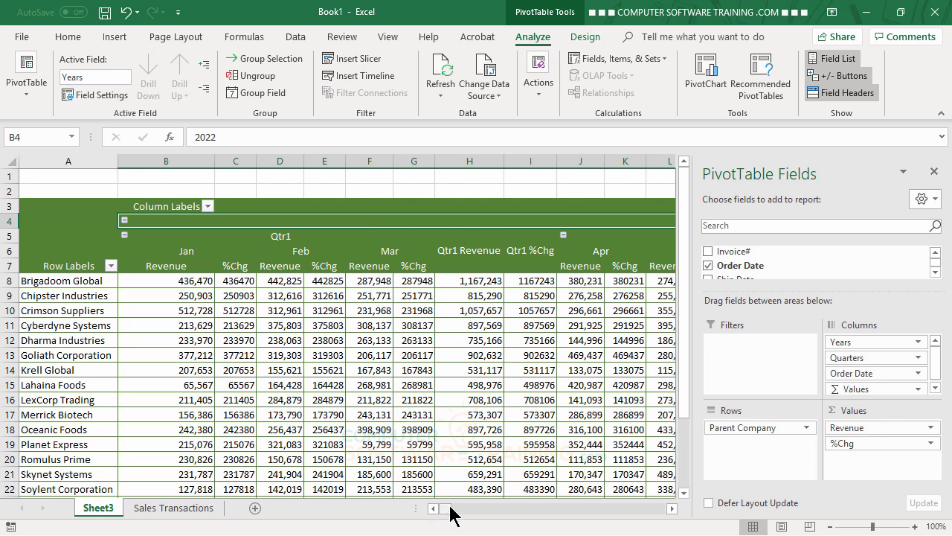
mouse_move(445, 509)
left_mouse_down()
mouse_move(505, 509)
mouse_move(439, 511)
left_mouse_up()
left_click(673, 509)
left_click_drag(673, 509, 672, 509)
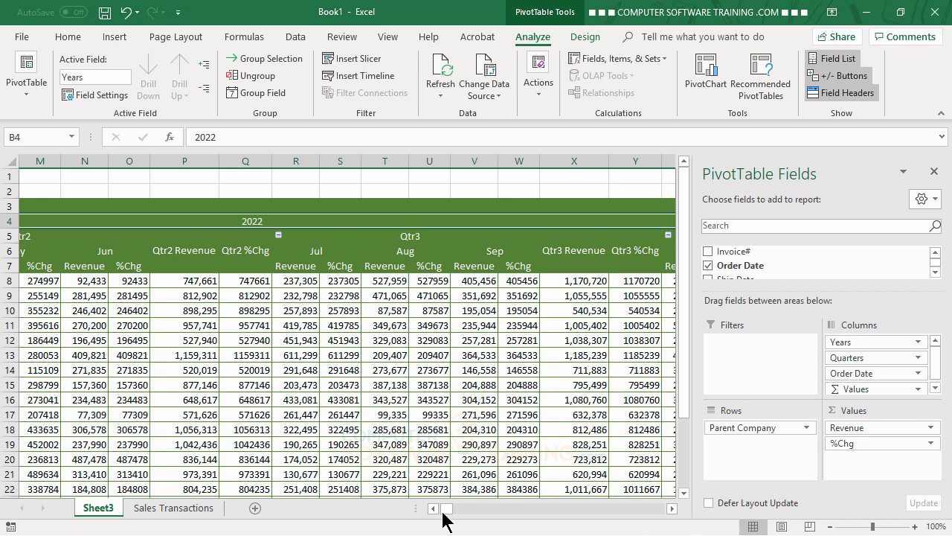
left_click_drag(446, 510, 430, 512)
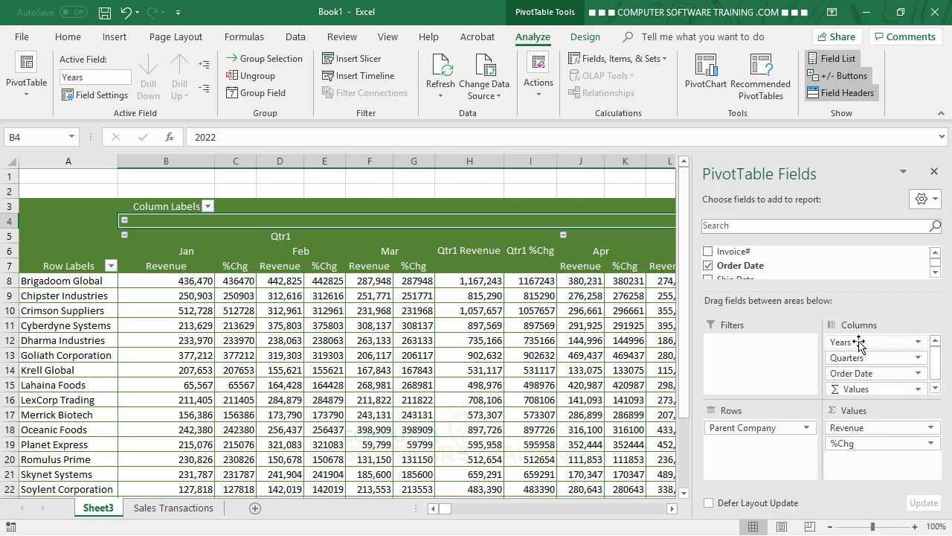
left_click_drag(859, 343, 751, 346)
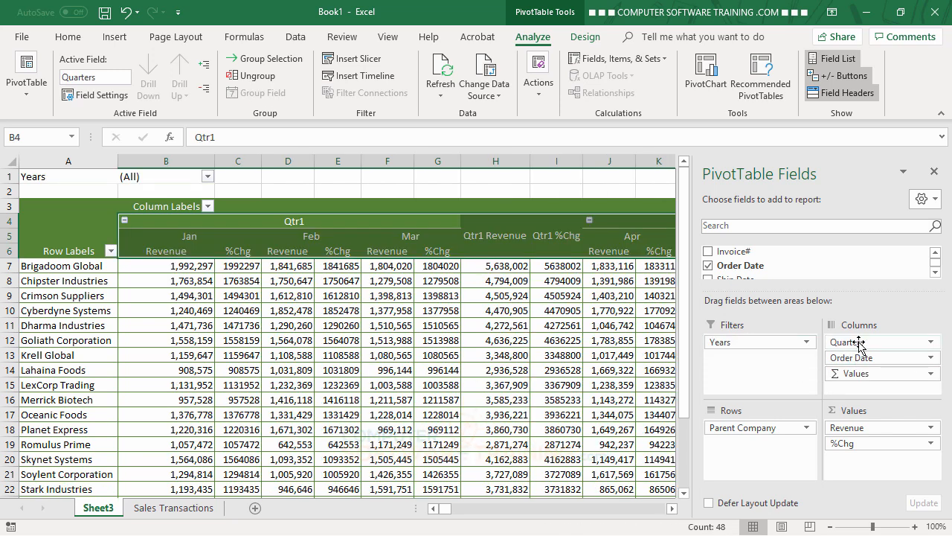
left_click_drag(859, 344, 734, 368)
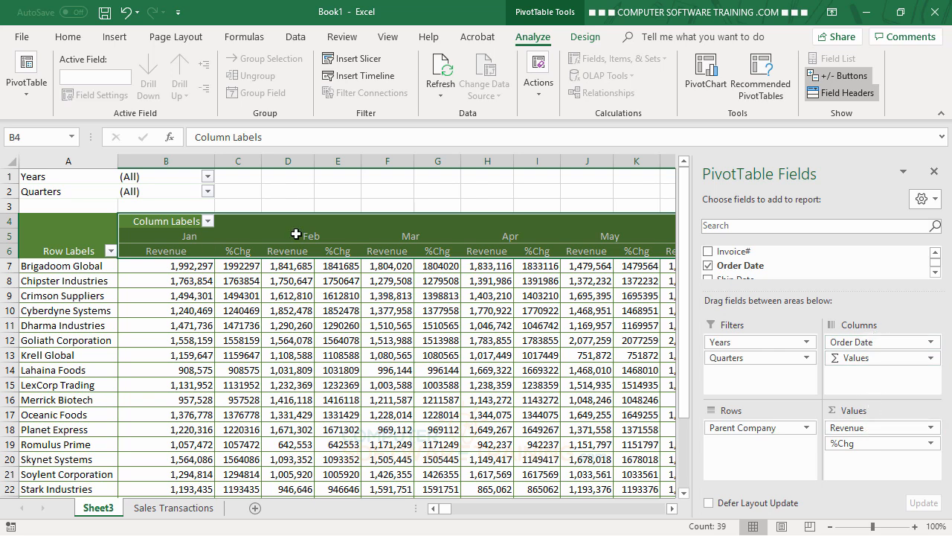
Show the %Chg values as % Difference From, with Order Date as base field and (previous) as base item
left_click(331, 281)
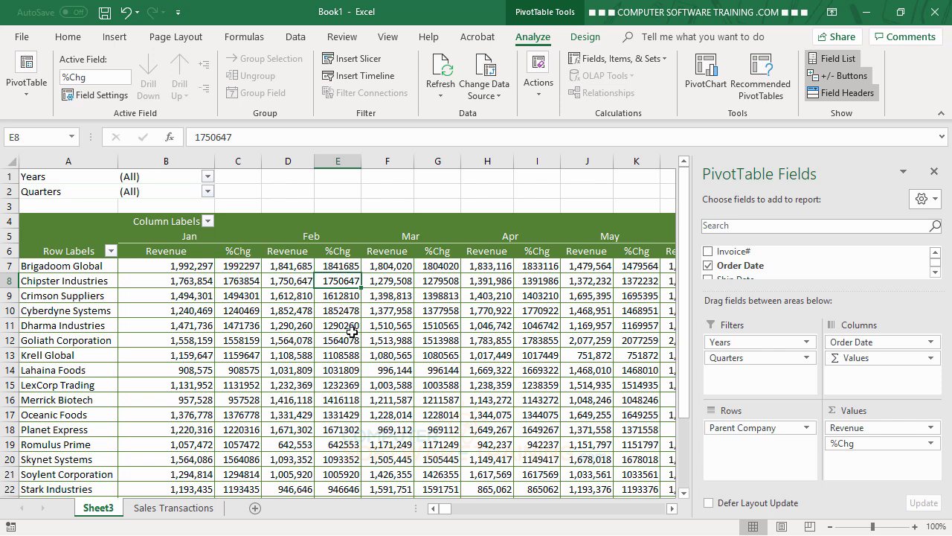
double_click(237, 253)
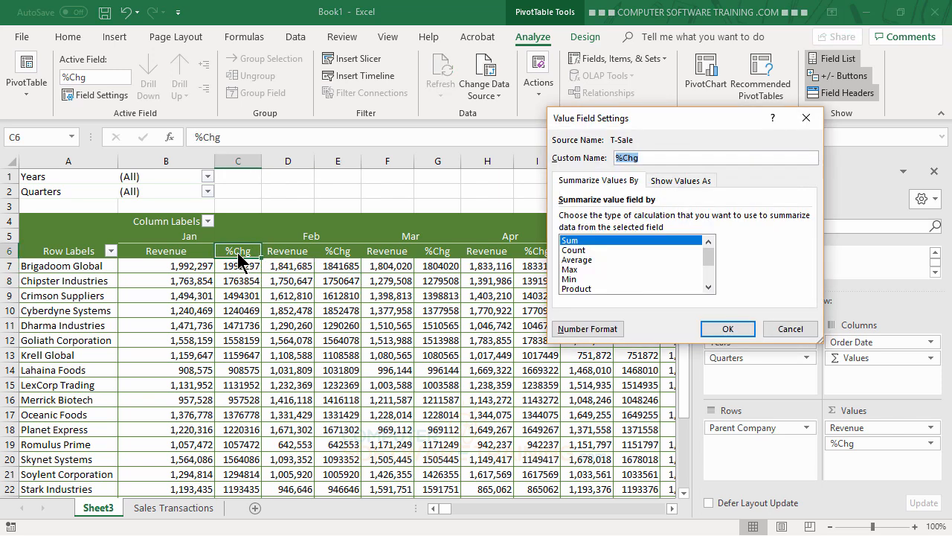
left_click(675, 183)
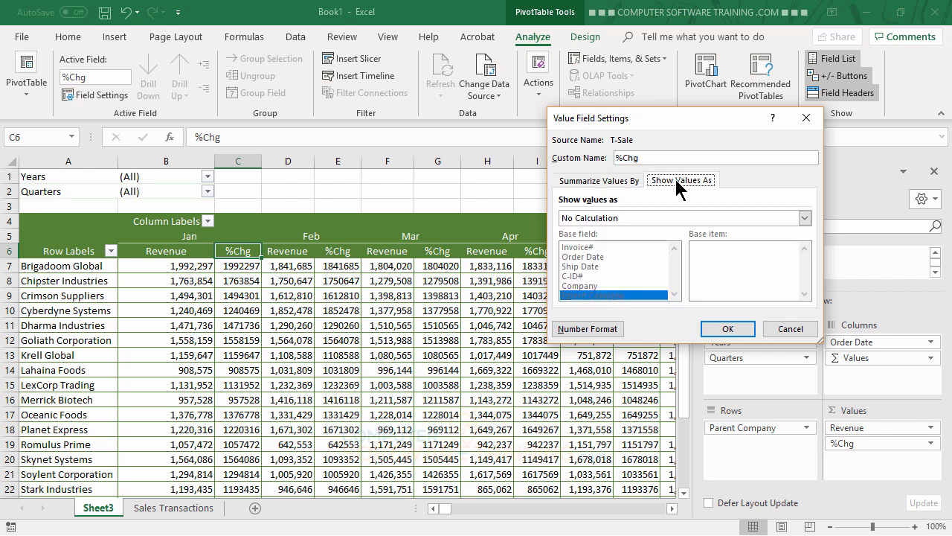
left_click(686, 223)
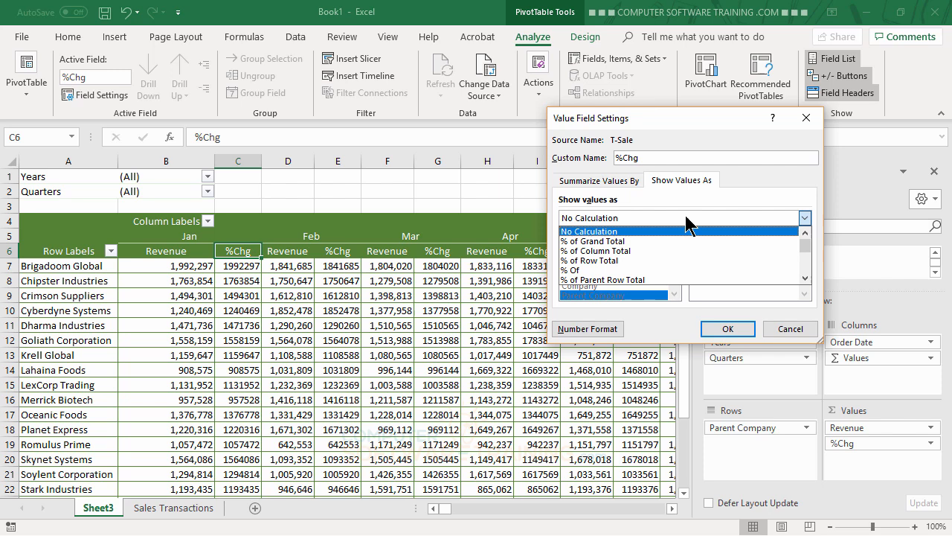
left_click(805, 277)
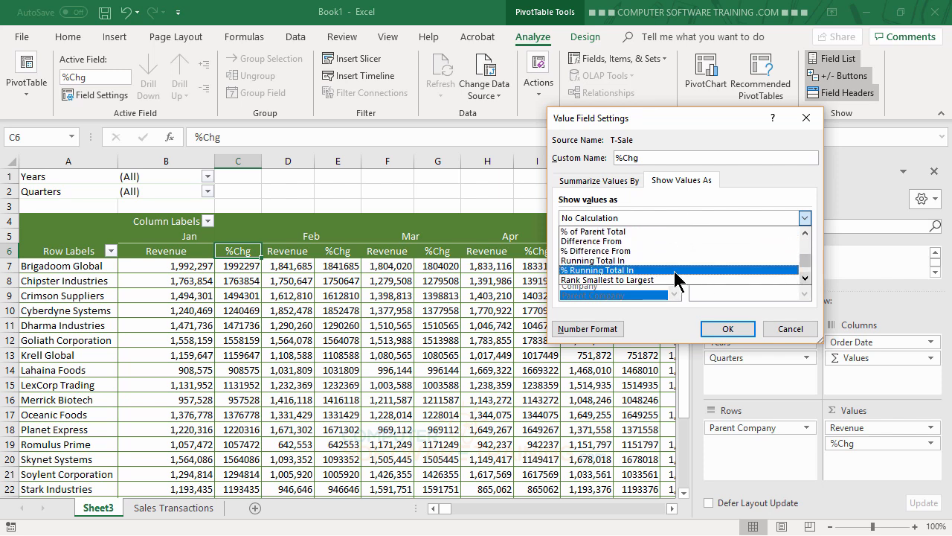
left_click(615, 251)
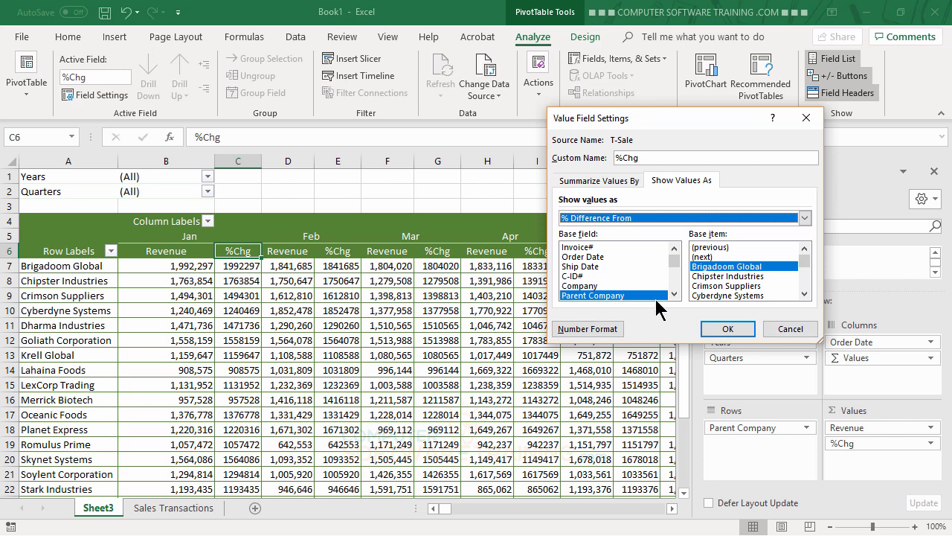
left_click(596, 257)
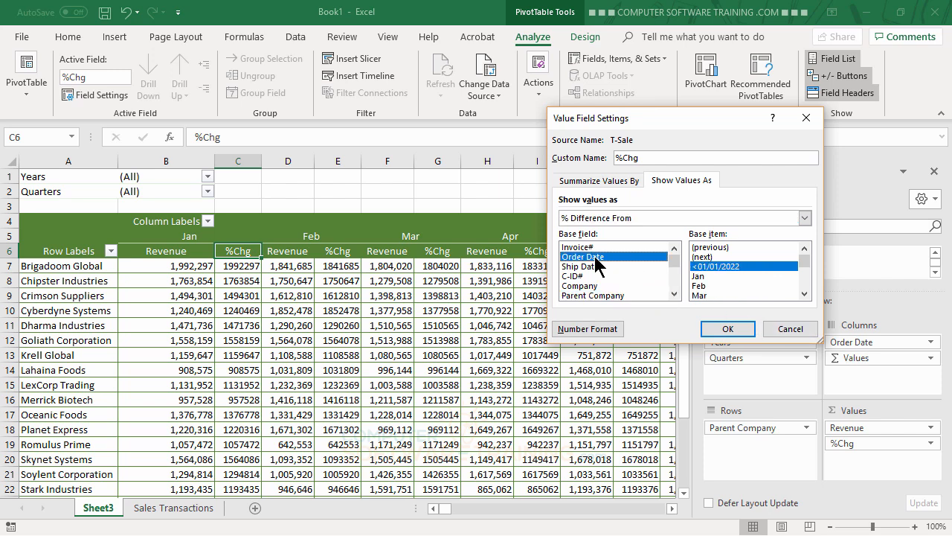
left_click(715, 248)
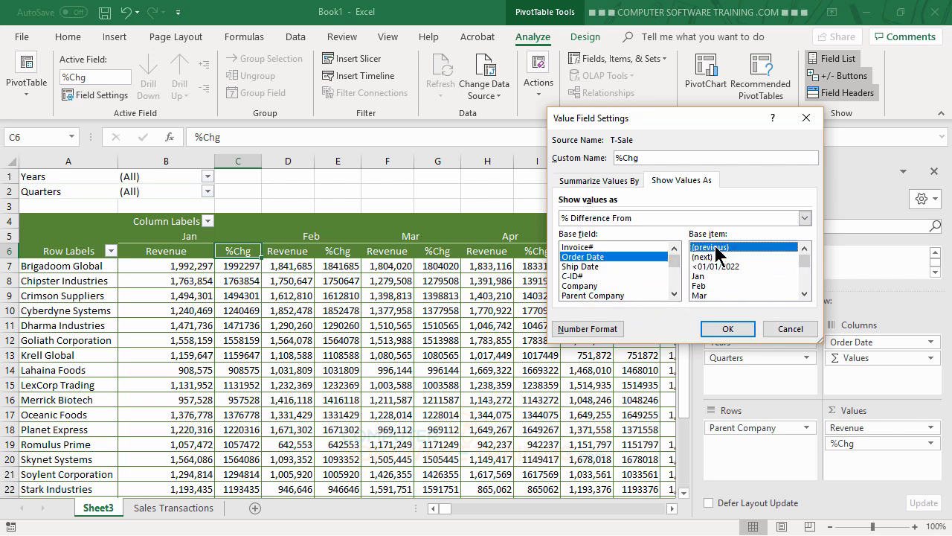
left_click(727, 330)
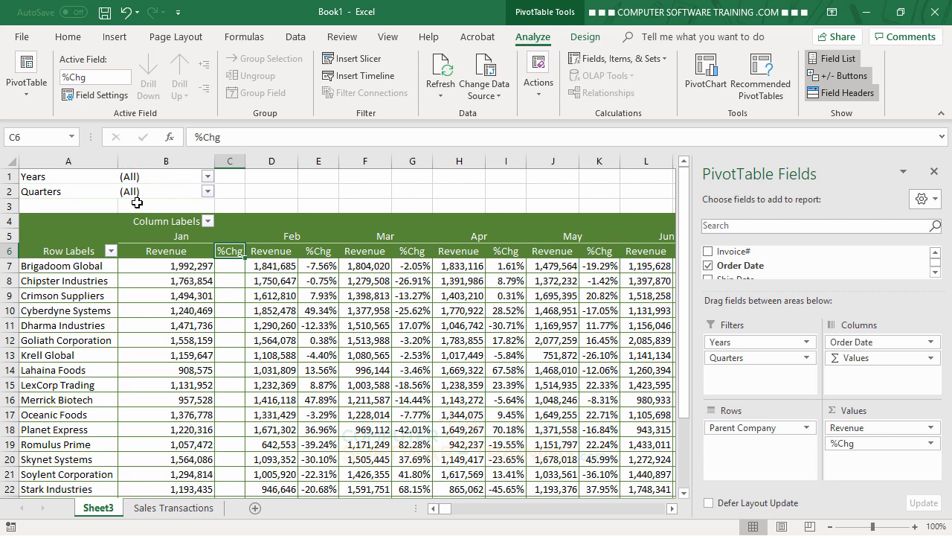
Filter the monthly PivotTable report to the year 2022
left_click(195, 265)
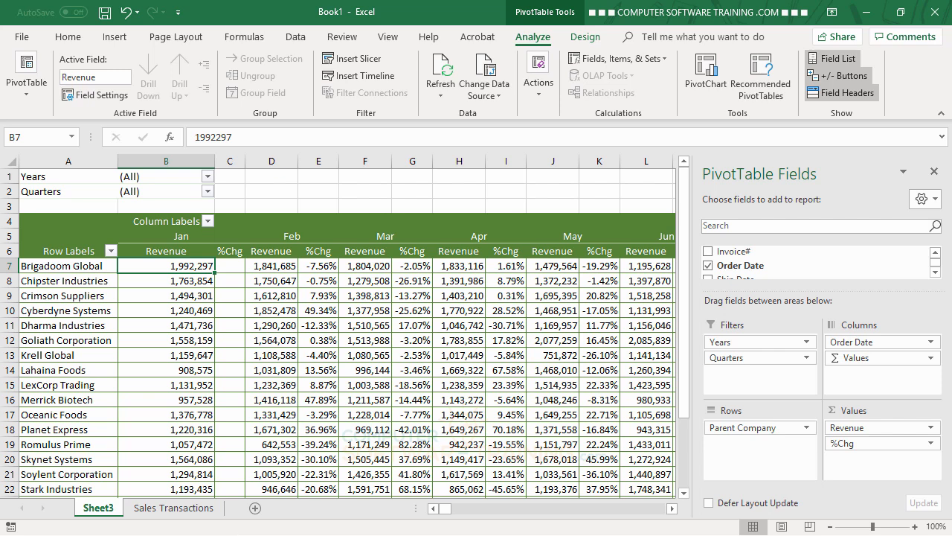
left_click(208, 179)
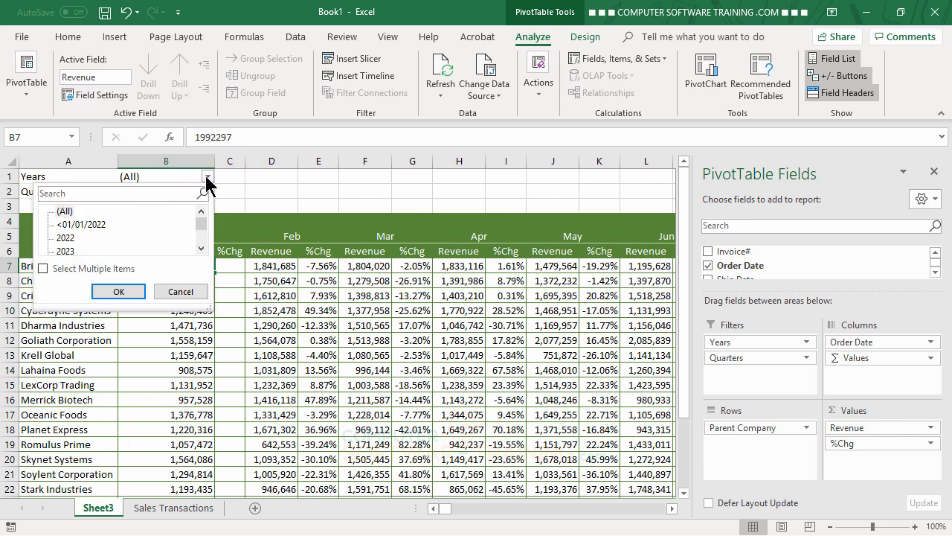
left_click(75, 238)
left_click(114, 292)
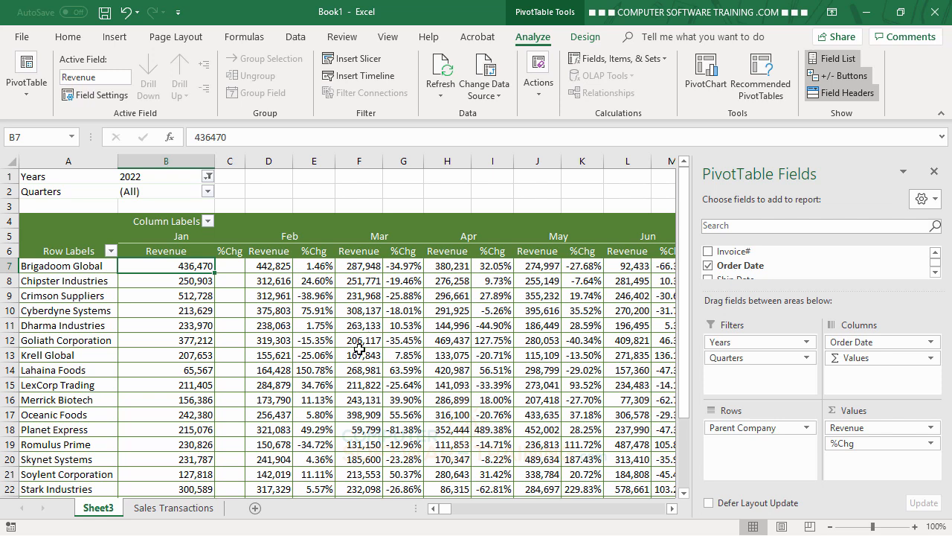
Set the Quarters report filter to Qtr1
mouse_move(359, 348)
left_click(208, 191)
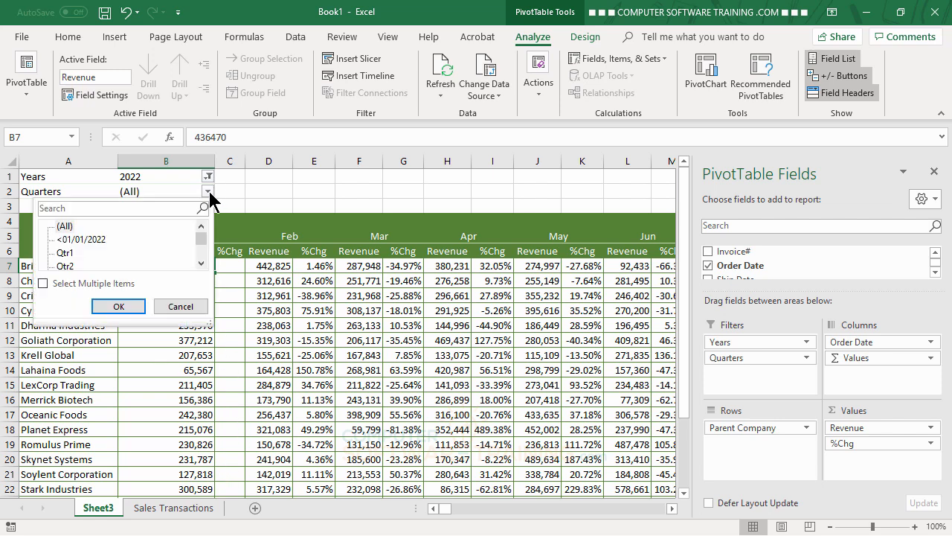
left_click(71, 253)
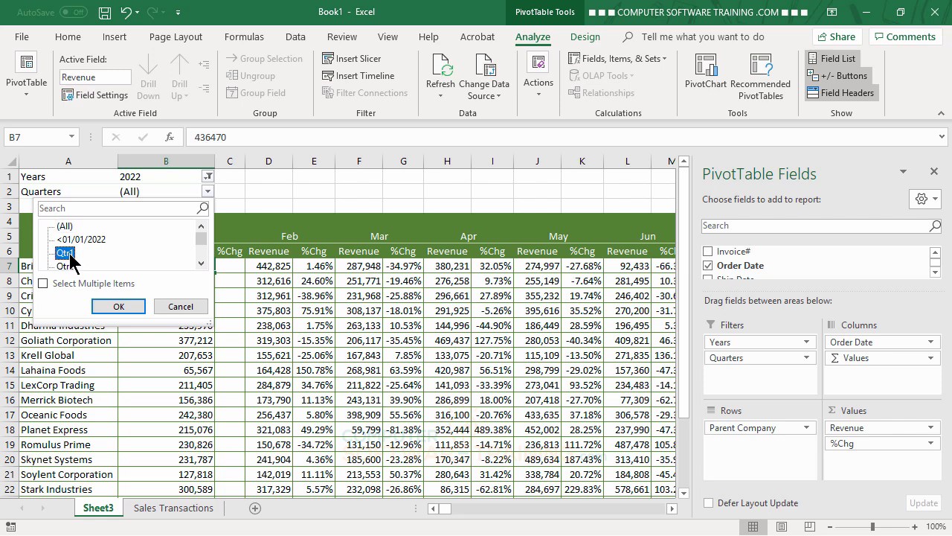
left_click(118, 307)
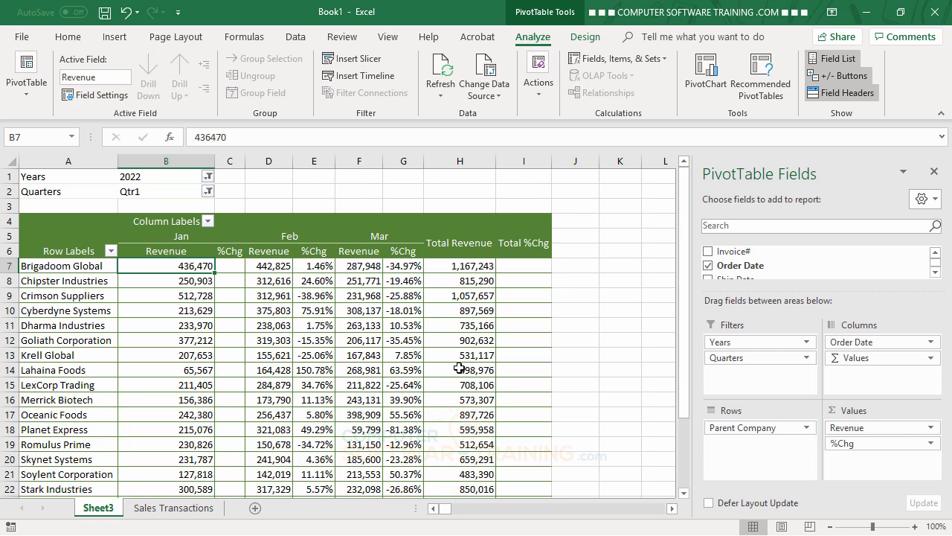
Allow multiple items in the Quarters report filter, include both Qtr1 and Qtr2, and review the resulting monthly columns
left_click(207, 192)
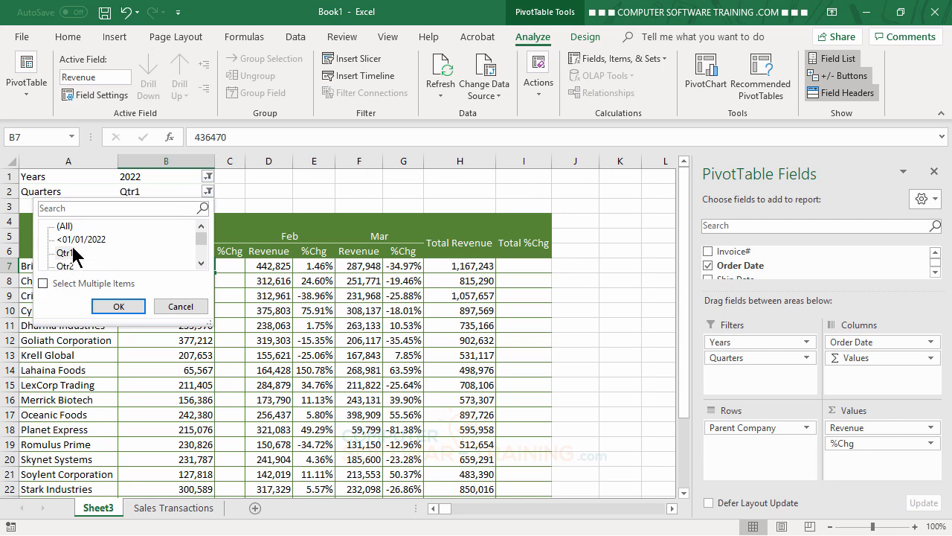
left_click(43, 282)
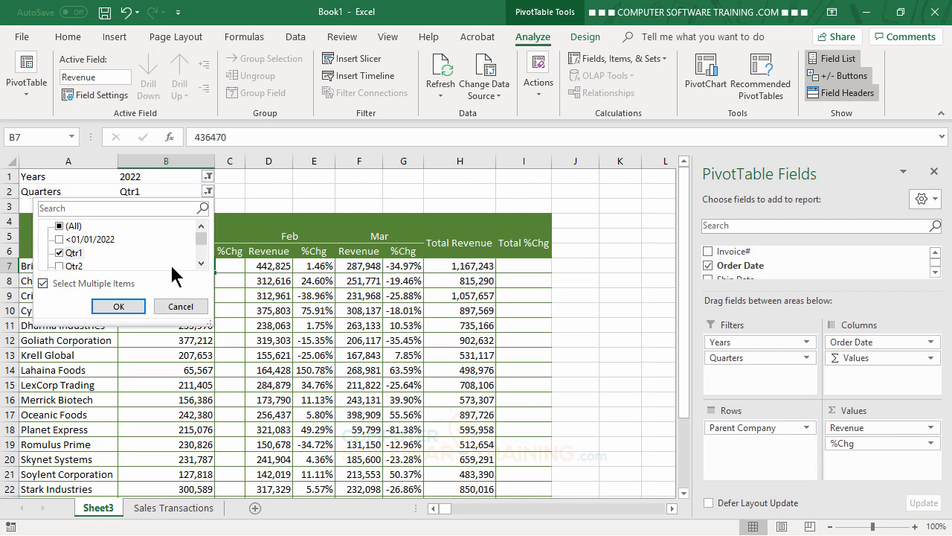
left_click(201, 263)
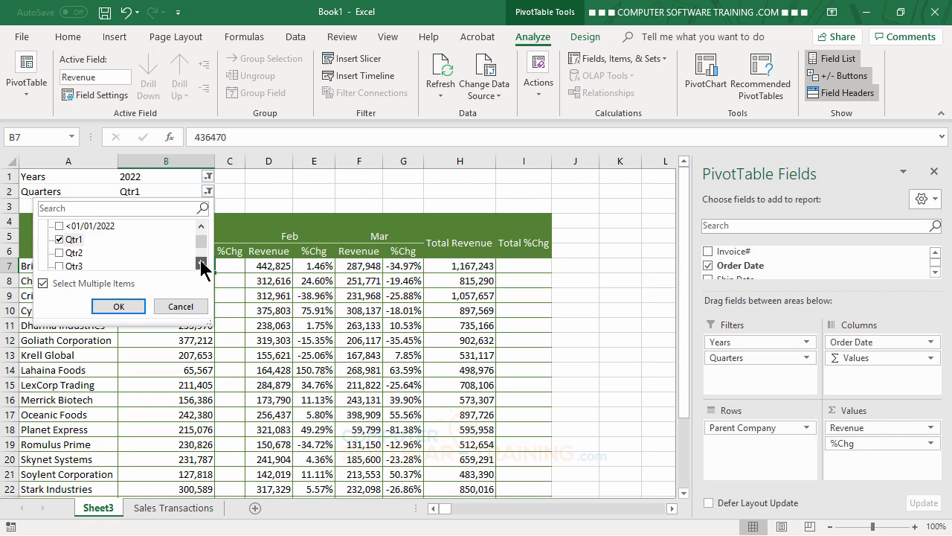
left_click(62, 254)
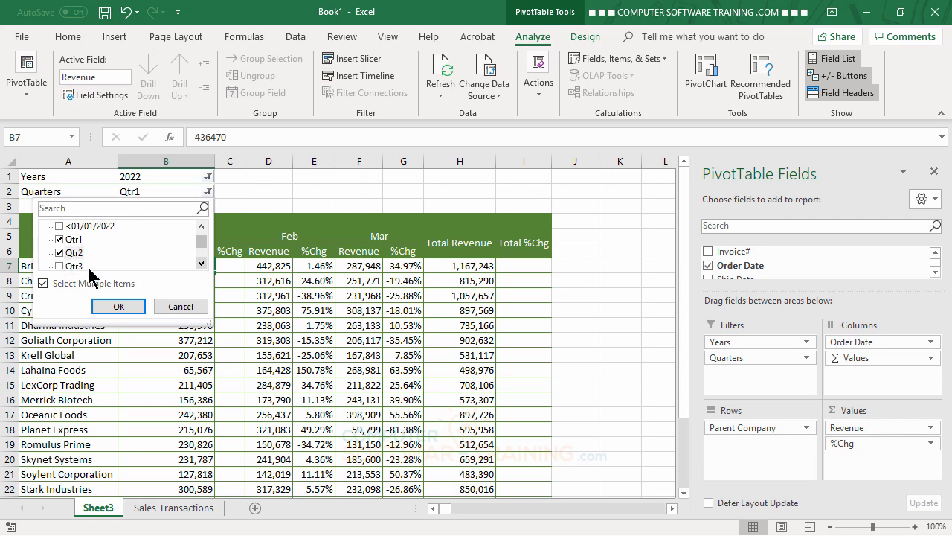
left_click(119, 308)
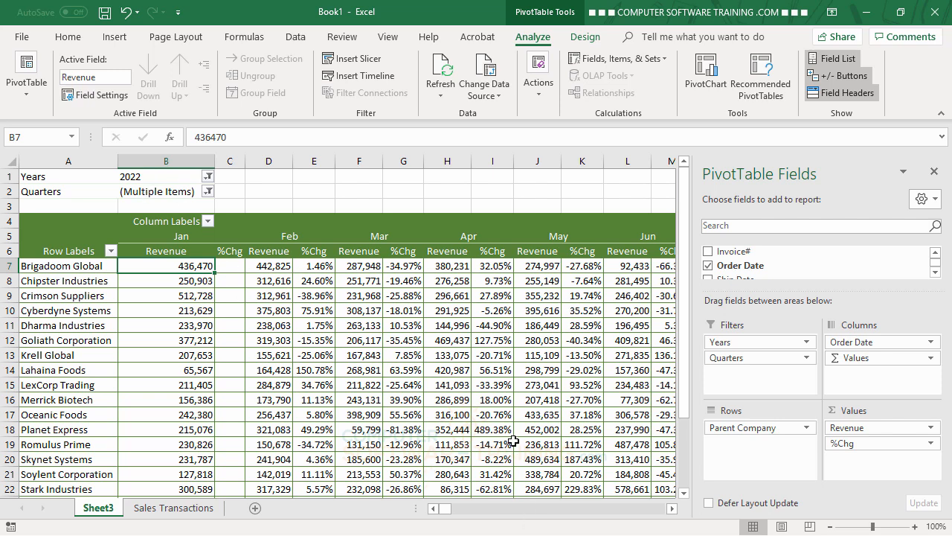
left_click(672, 508)
left_click(672, 508)
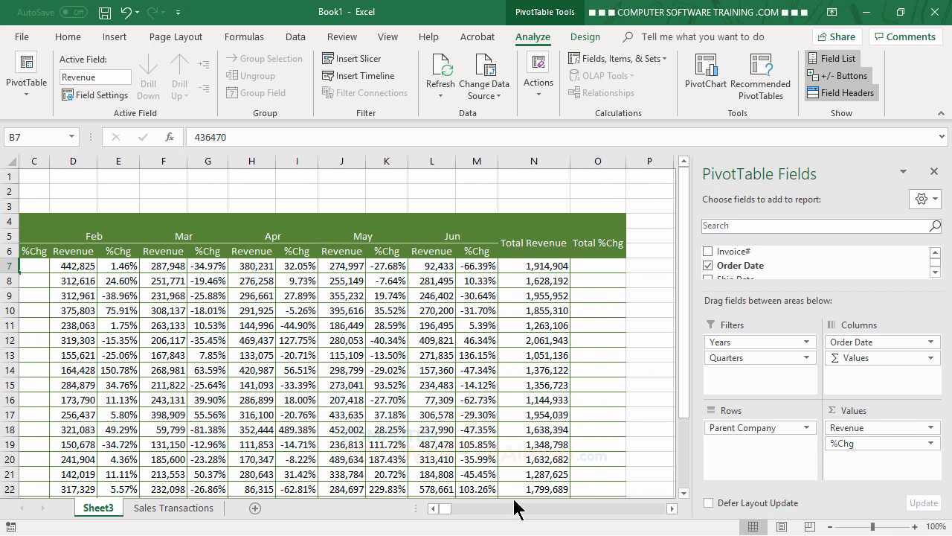
left_click(433, 508)
left_click(433, 508)
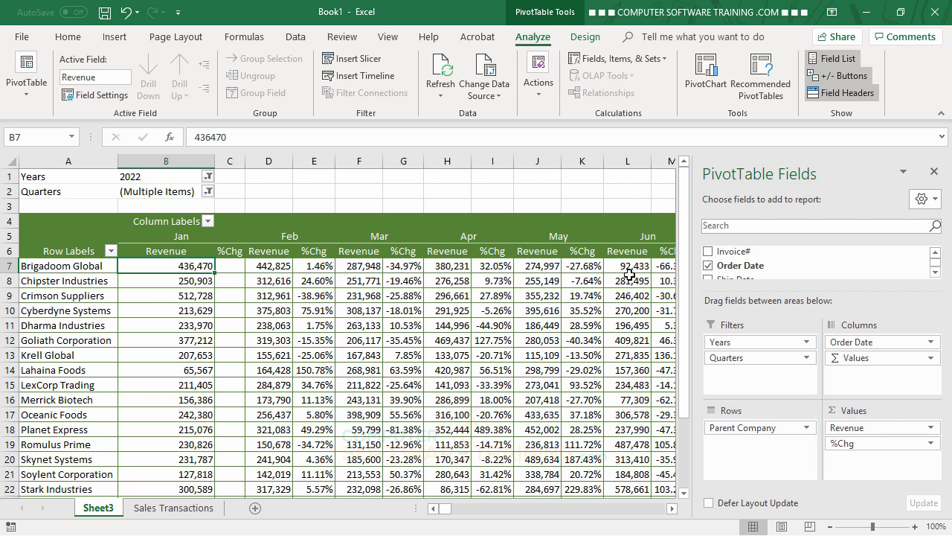
mouse_move(629, 269)
Clear all selections in the Quarters report filter and include only Qtr1
left_click(209, 193)
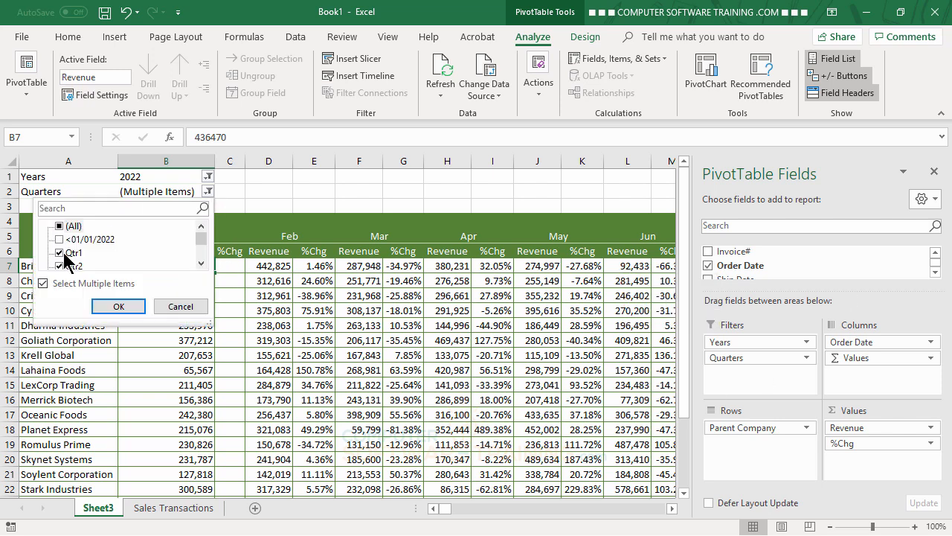
left_click(61, 226)
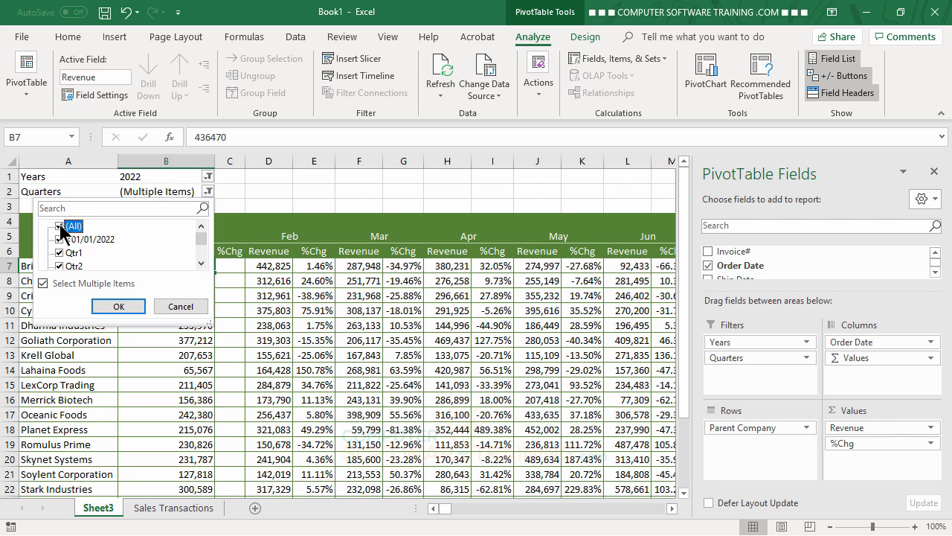
left_click(60, 226)
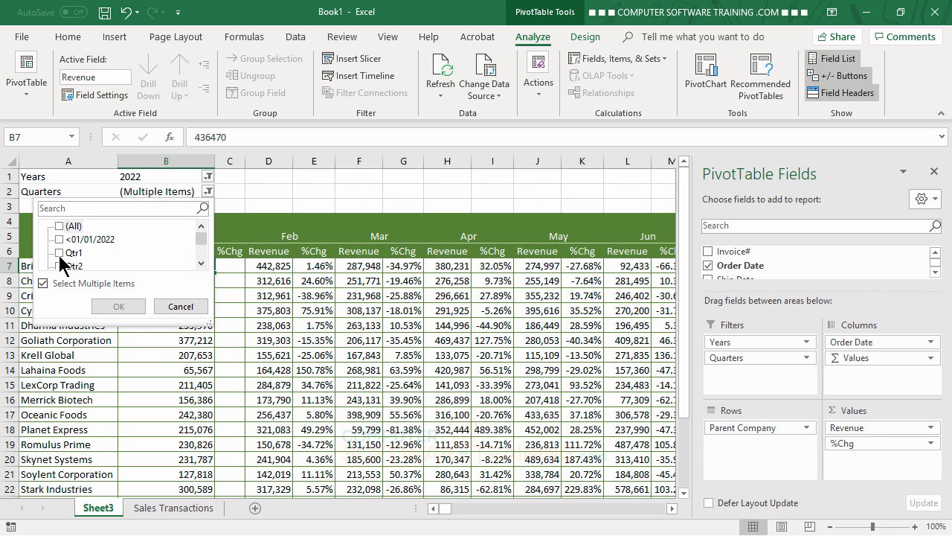
left_click(61, 253)
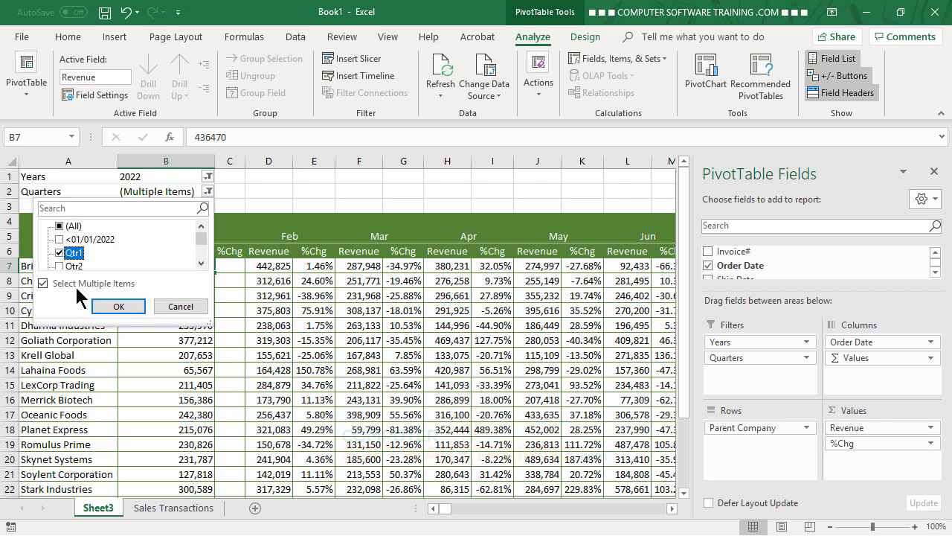
left_click(109, 305)
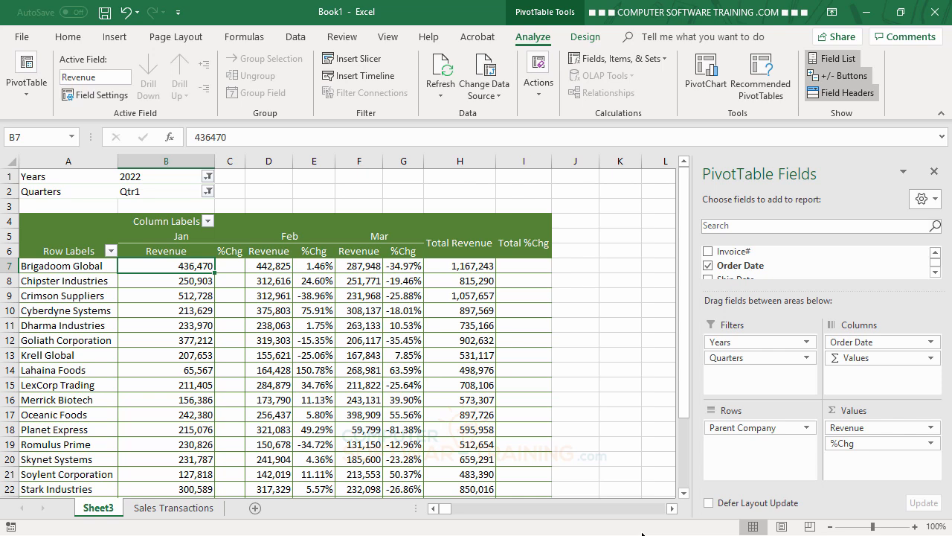
Set the Quarters report filter to (All)
left_click(209, 191)
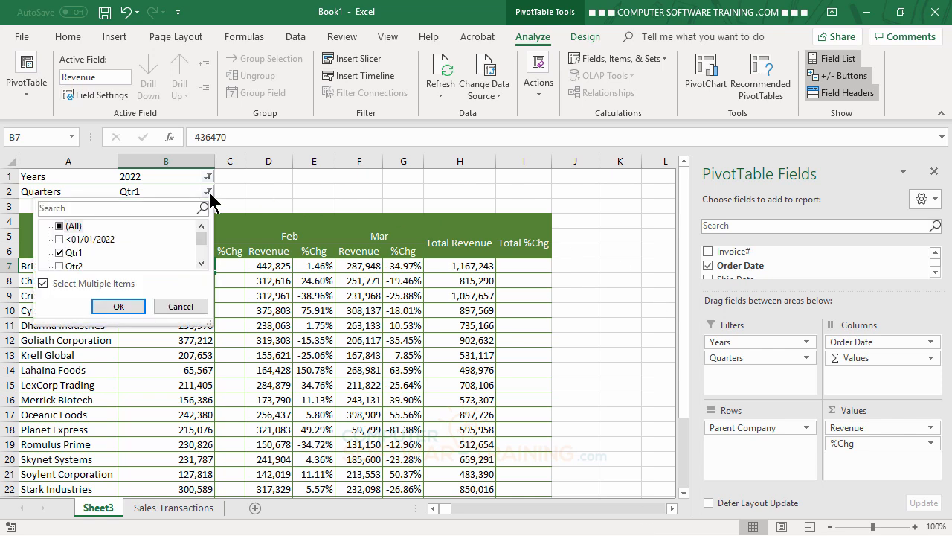
left_click(60, 226)
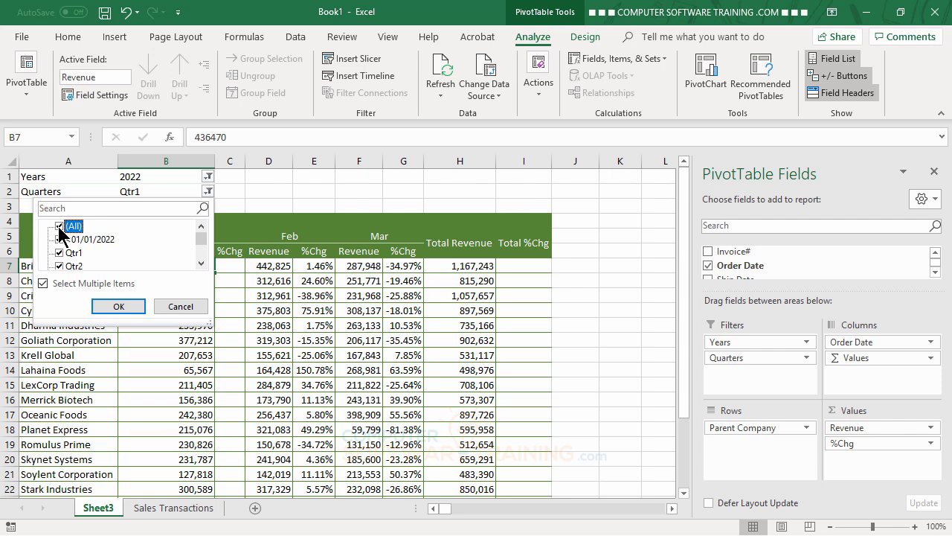
left_click(118, 307)
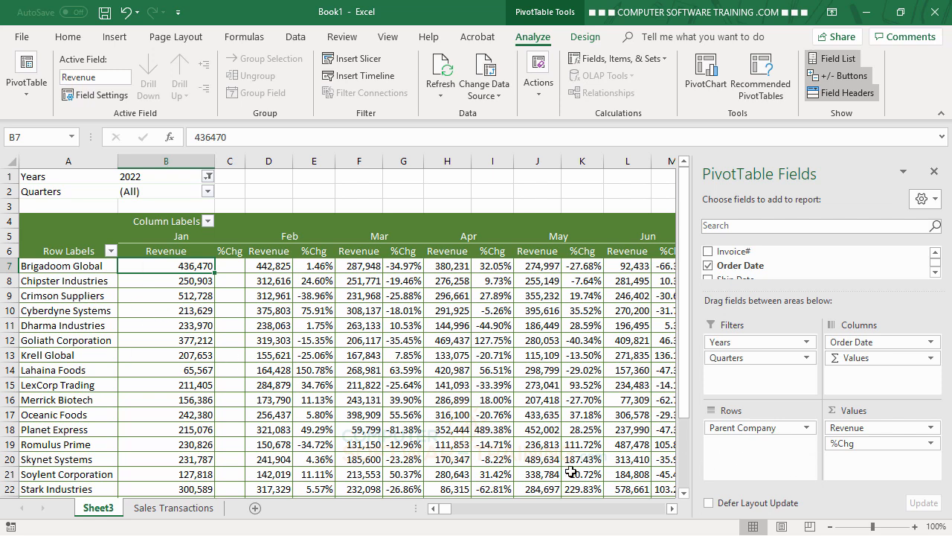
Enlarge the field list and add the Company field to the rows below Parent Company
mouse_move(571, 471)
left_click_drag(882, 292, 883, 316)
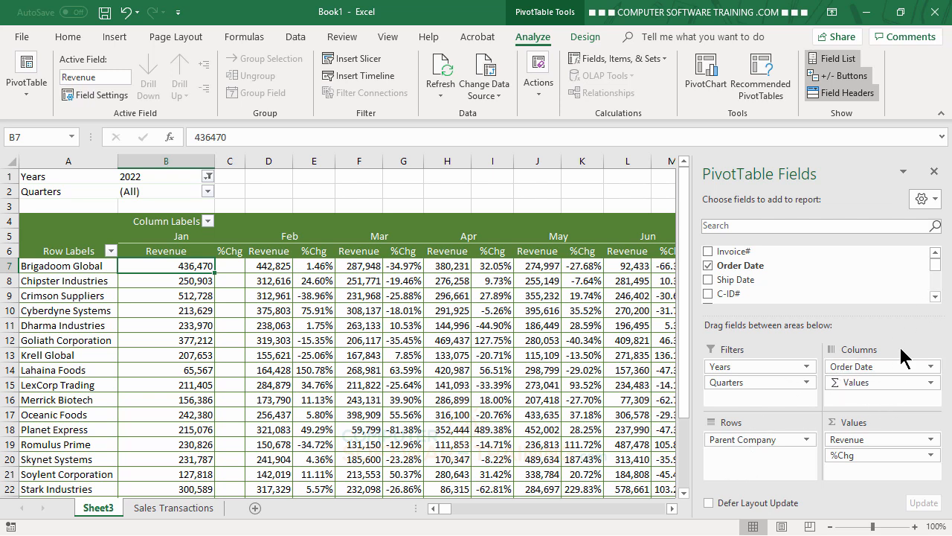
left_click(935, 296)
left_click(935, 297)
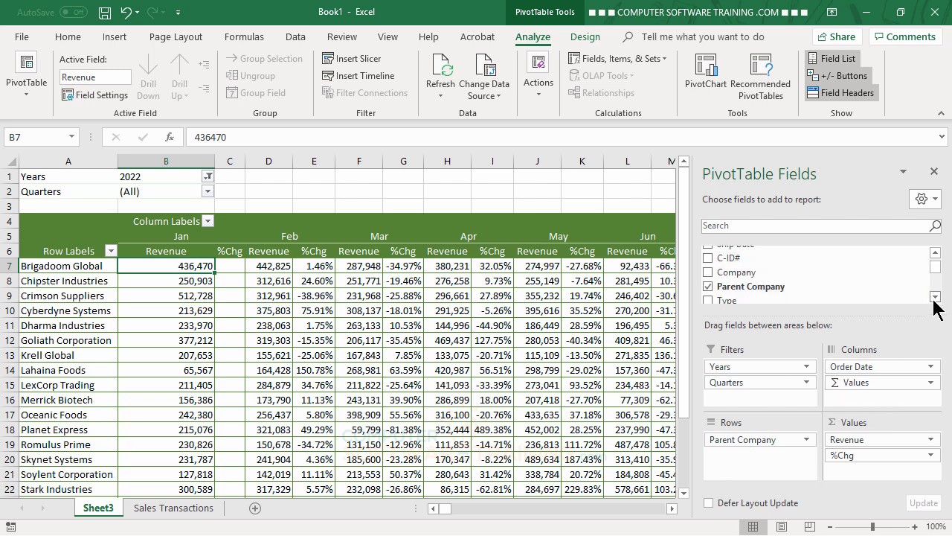
left_click_drag(735, 274, 735, 461)
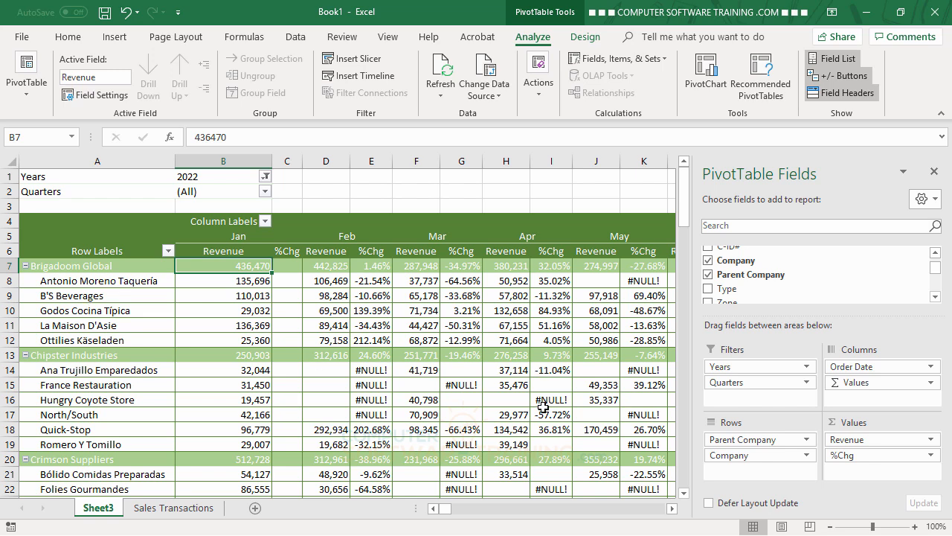
Set the PivotTable options to show both error values and empty cells as blank
mouse_move(543, 407)
mouse_move(334, 386)
mouse_move(378, 382)
mouse_move(567, 402)
mouse_move(374, 367)
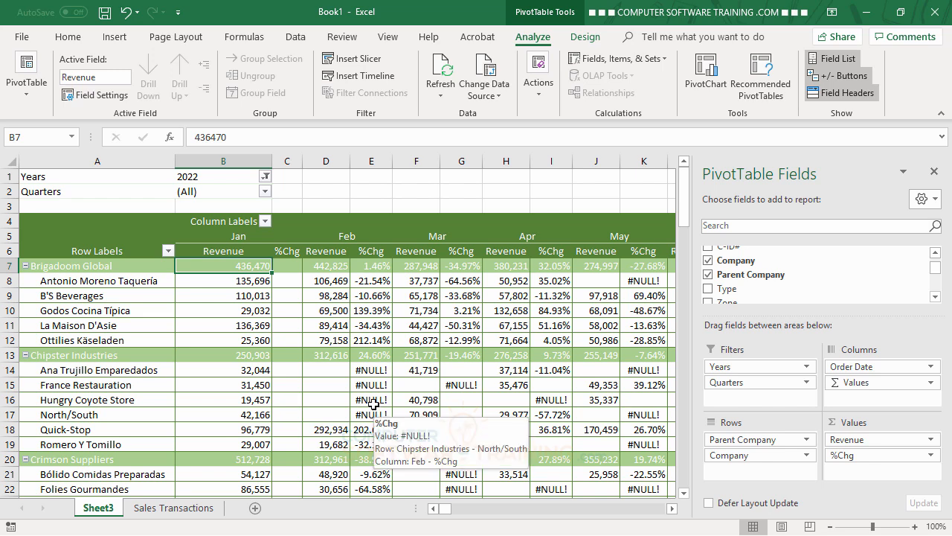
mouse_move(396, 422)
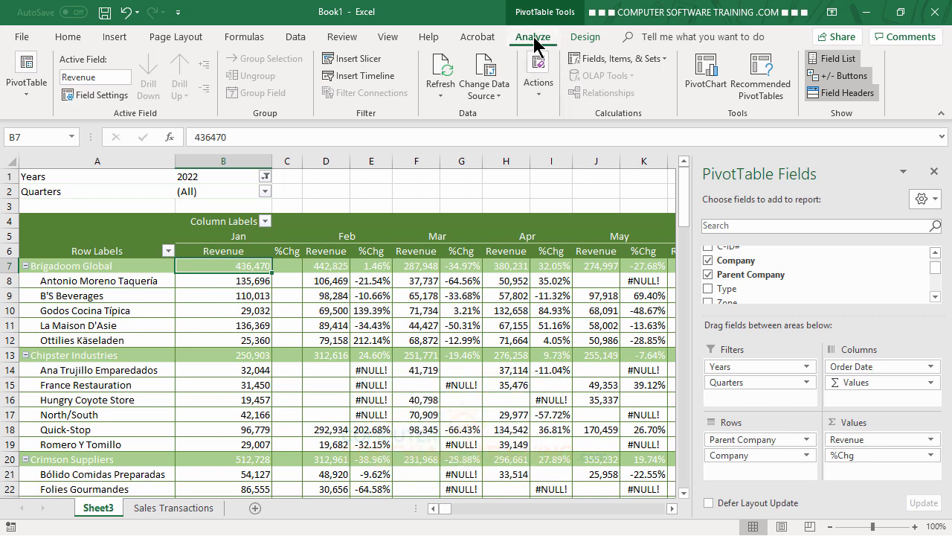
left_click(22, 97)
left_click(29, 163)
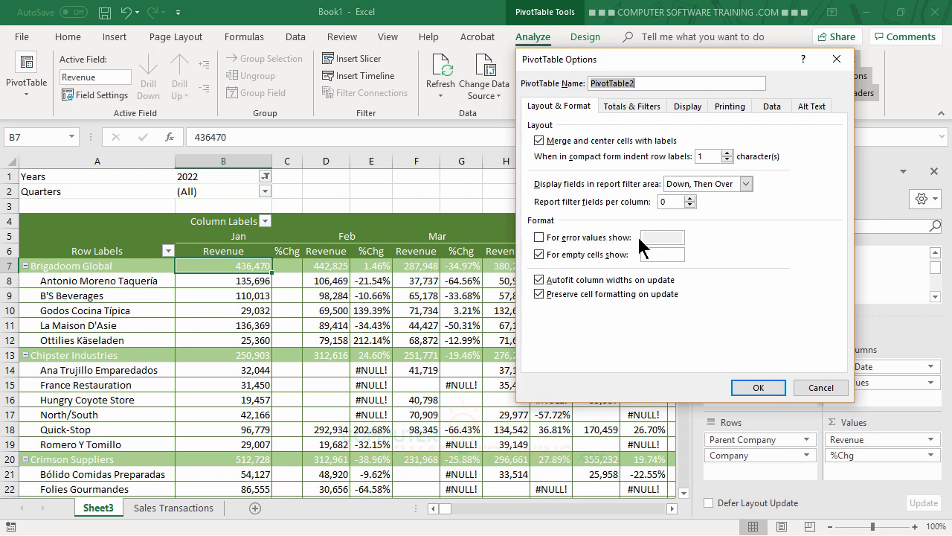
left_click(540, 237)
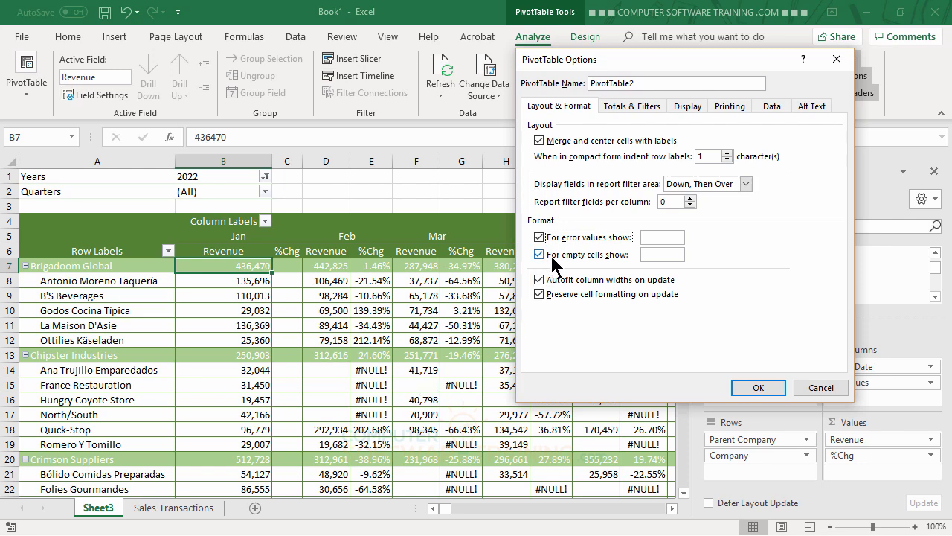
left_click(666, 254)
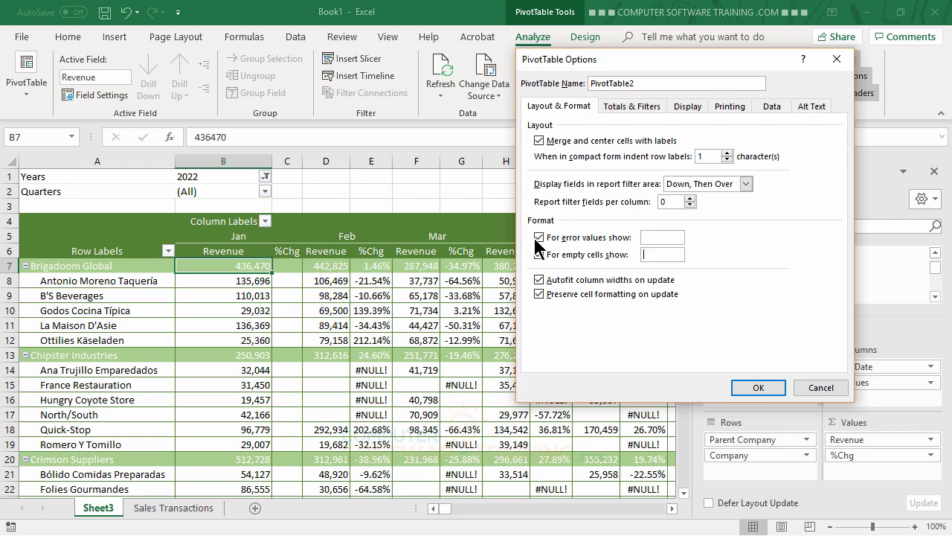
left_click(758, 387)
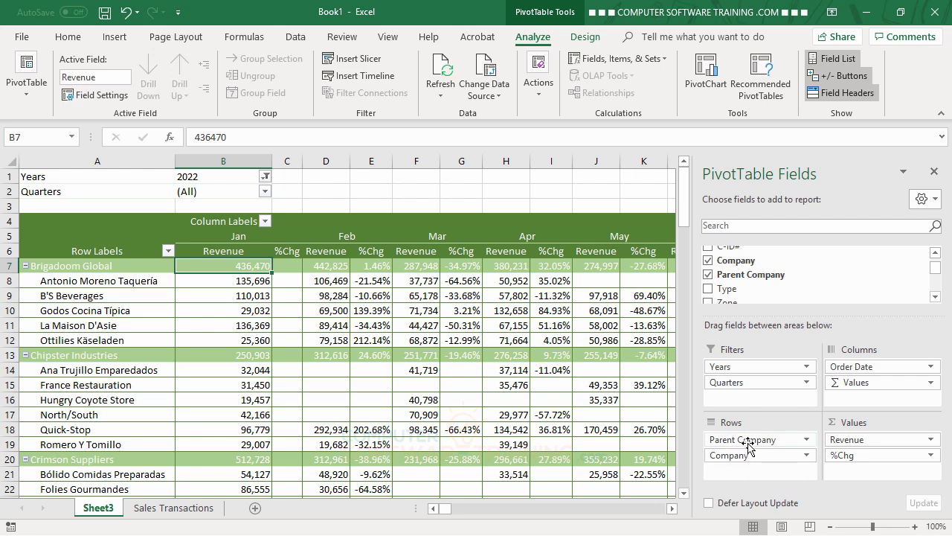
Replace the Parent Company and Company row fields with Zone and, below it, Country
left_click_drag(746, 445, 640, 443)
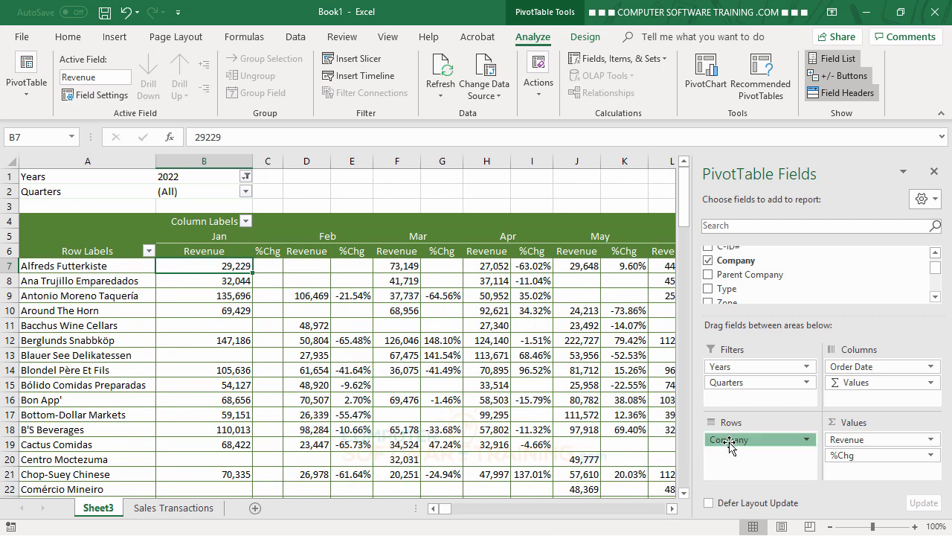
left_click_drag(731, 445, 649, 428)
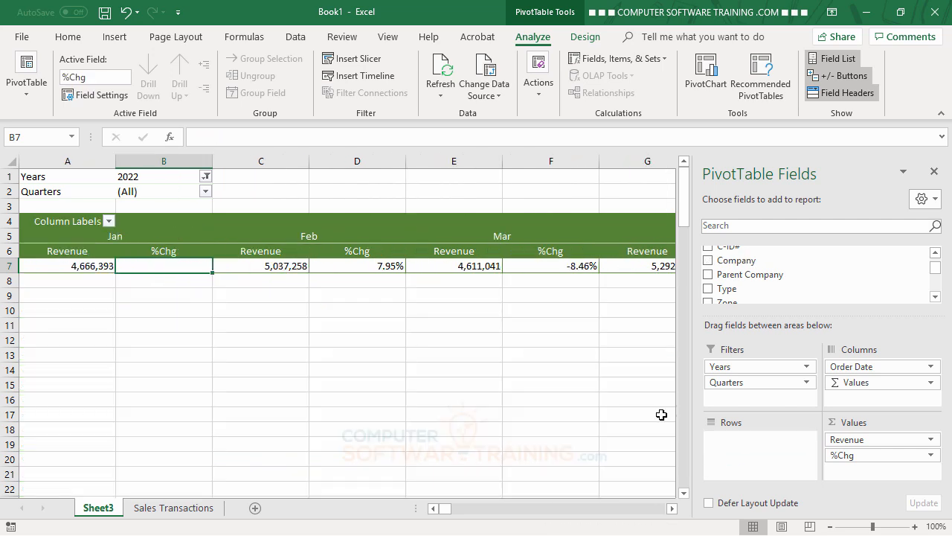
left_click(936, 296)
left_click(935, 296)
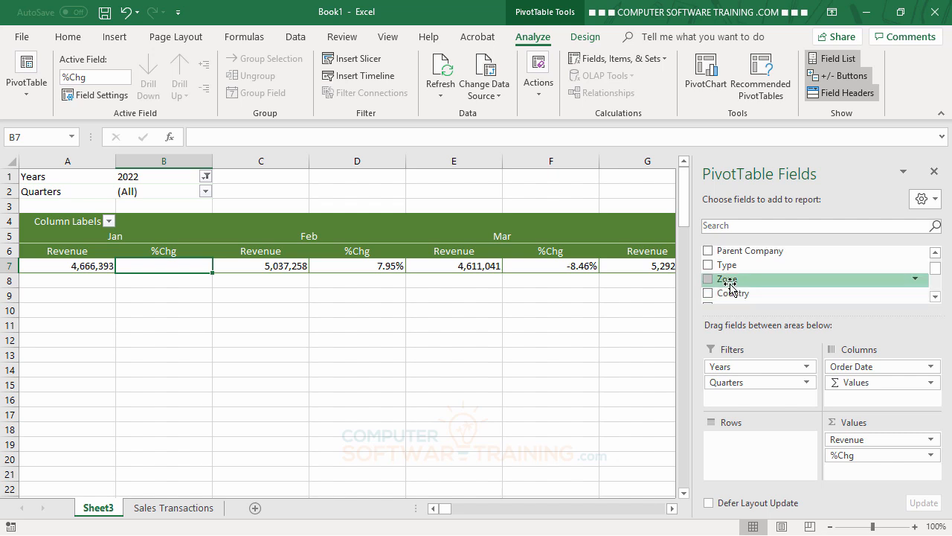
left_click_drag(727, 282, 748, 443)
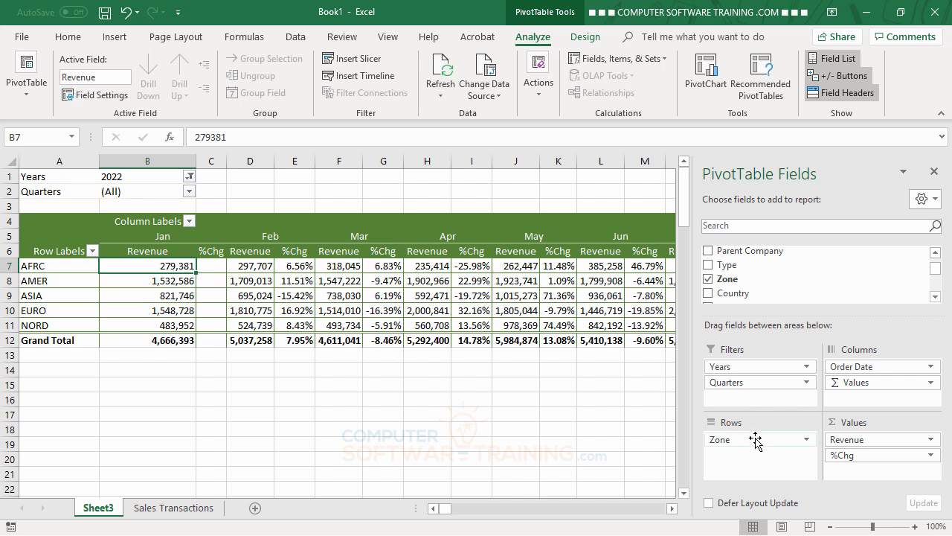
left_click_drag(748, 302, 741, 454)
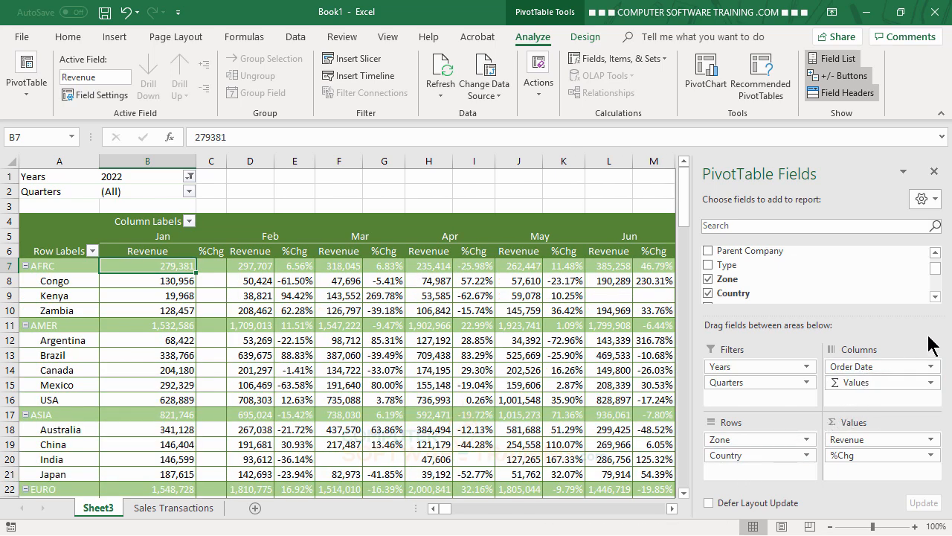
Add the Company field to the rows below Country
left_click(935, 296)
left_click(935, 296)
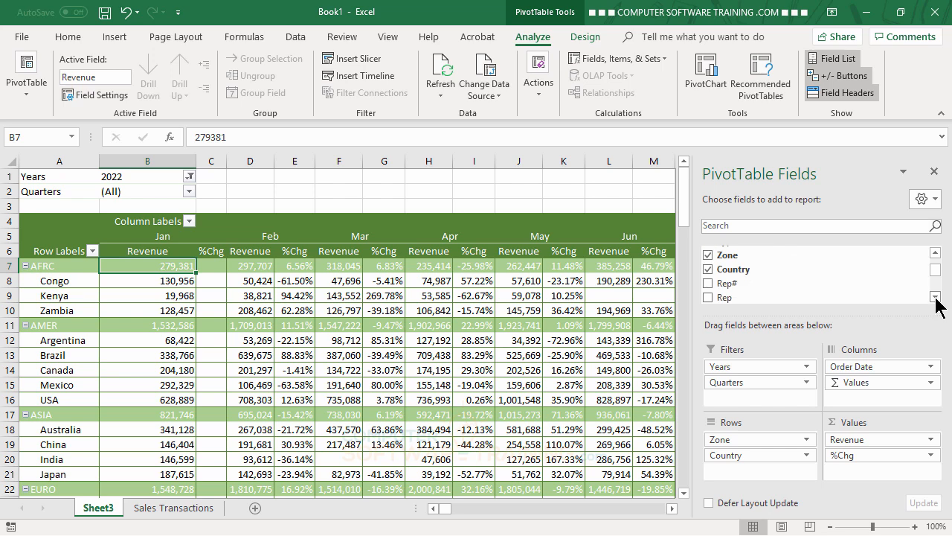
left_click(935, 253)
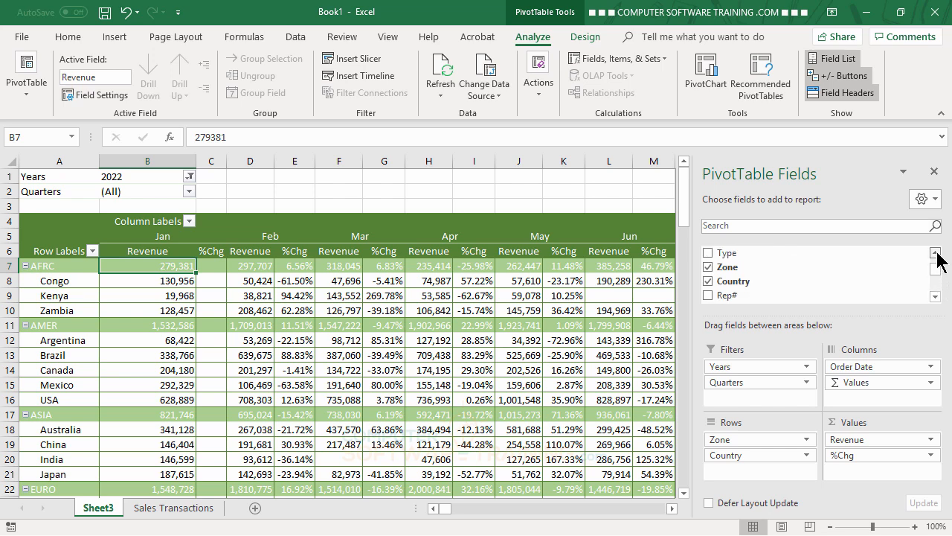
left_click(935, 253)
left_click(935, 253)
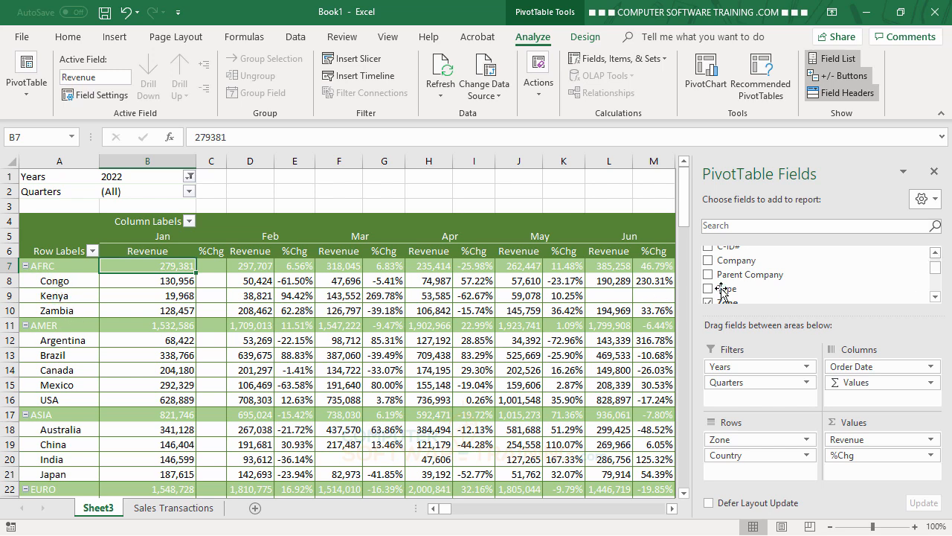
left_click_drag(739, 262, 756, 469)
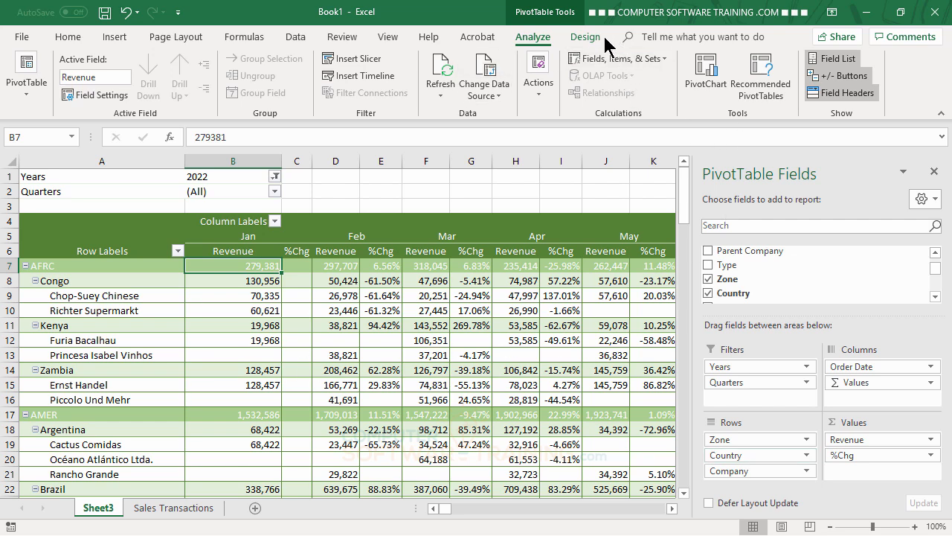
Insert a blank line after each item in the PivotTable
left_click(585, 37)
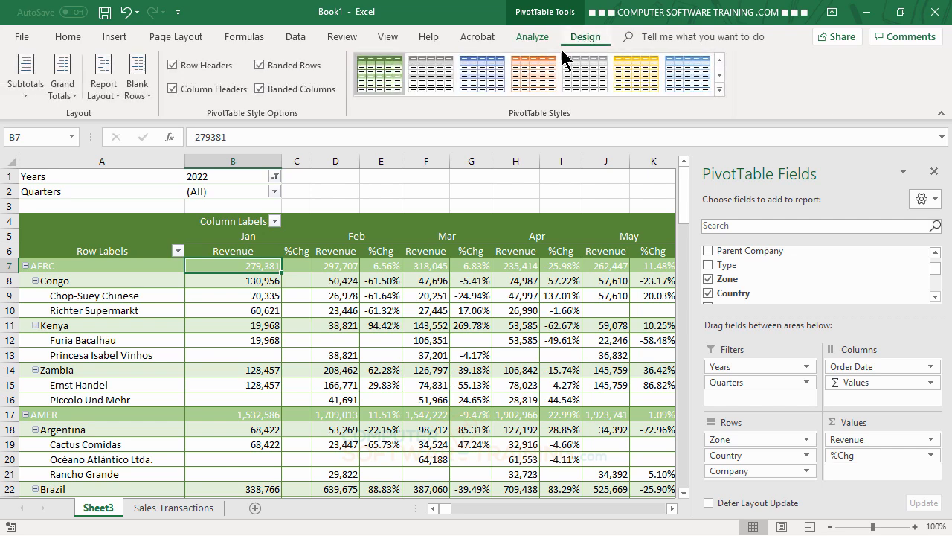
left_click(138, 92)
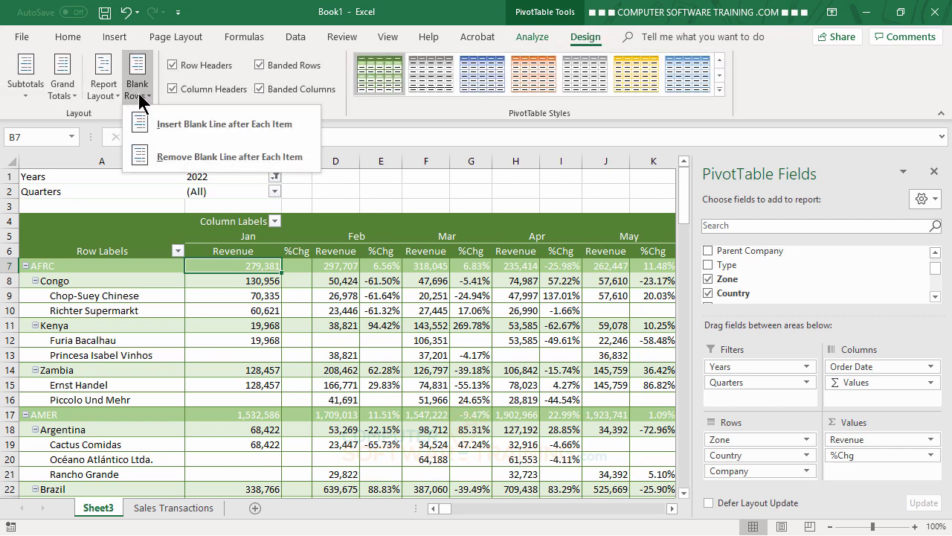
left_click(188, 124)
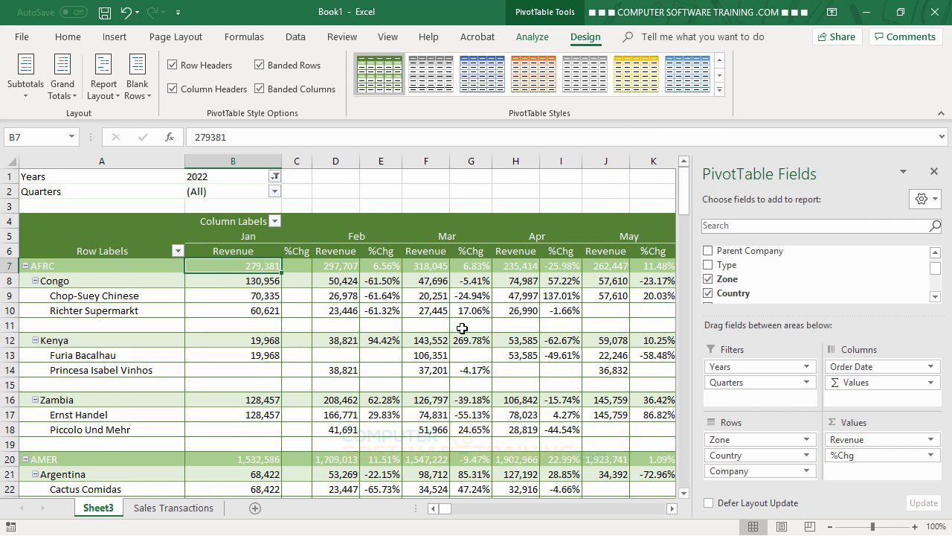
Apply the orange PivotTable style from the first row of the Medium styles
left_click(719, 89)
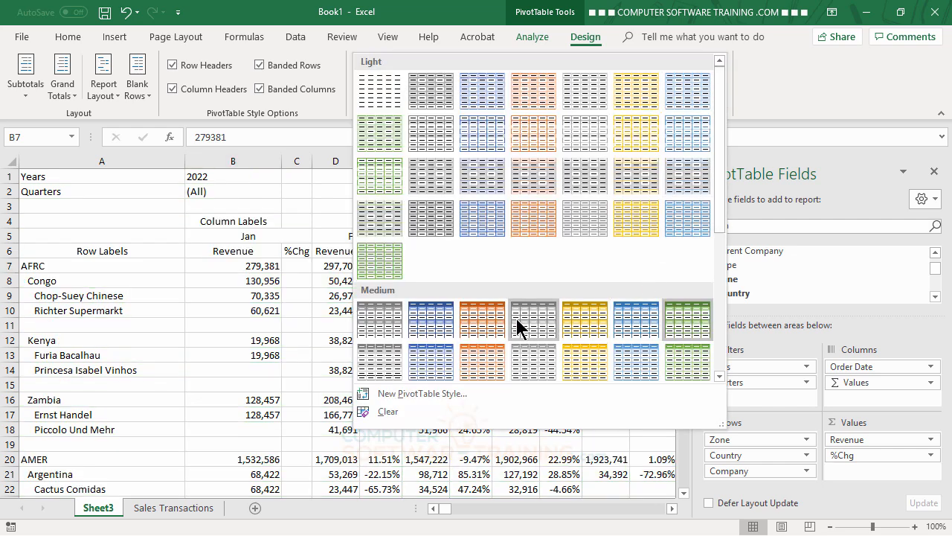
left_click(475, 317)
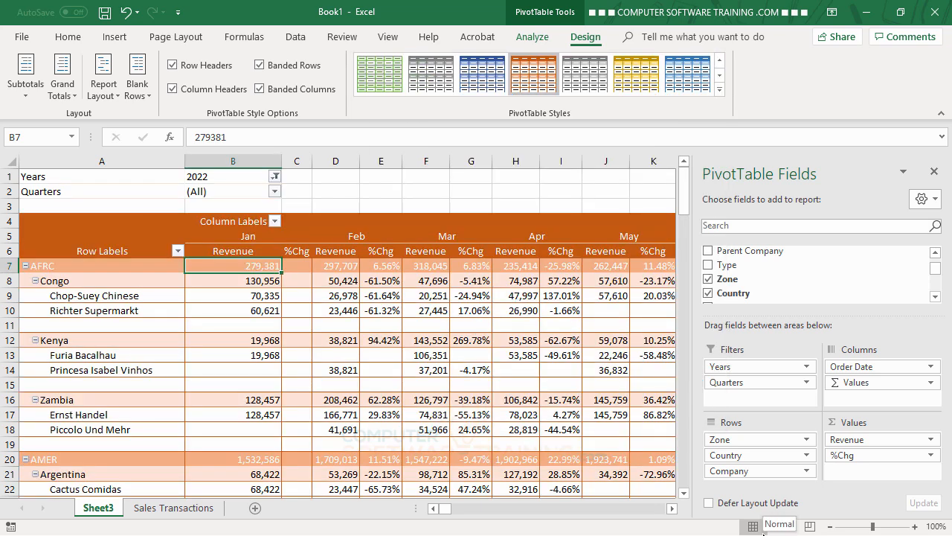
left_click(757, 534)
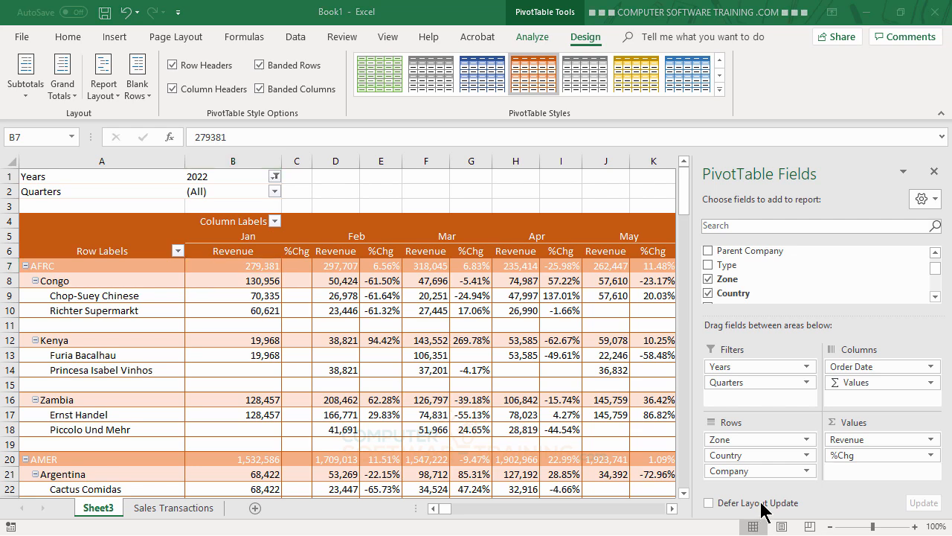
Replace the Zone, Country and Company row fields with the Rep field
left_click(754, 441)
left_click_drag(572, 433, 610, 436)
left_click_drag(729, 445, 620, 430)
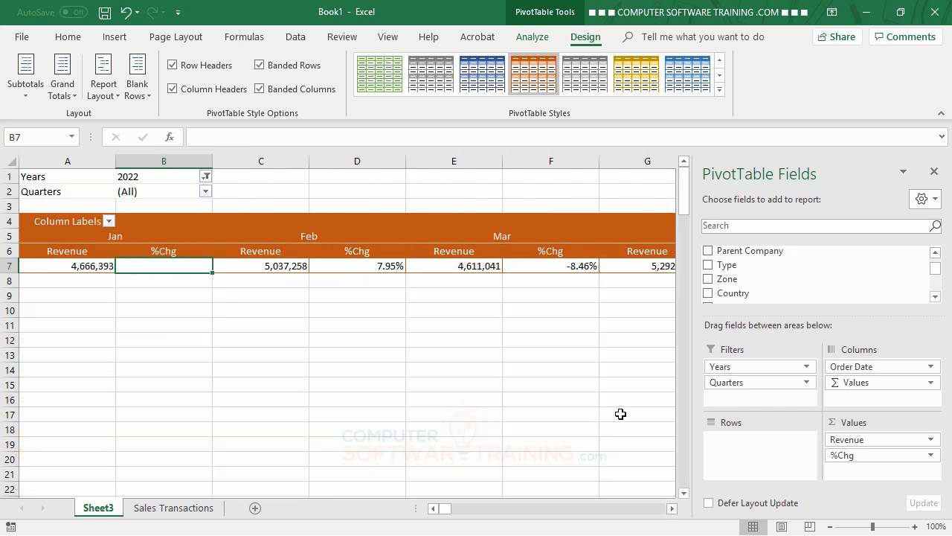
left_click(936, 252)
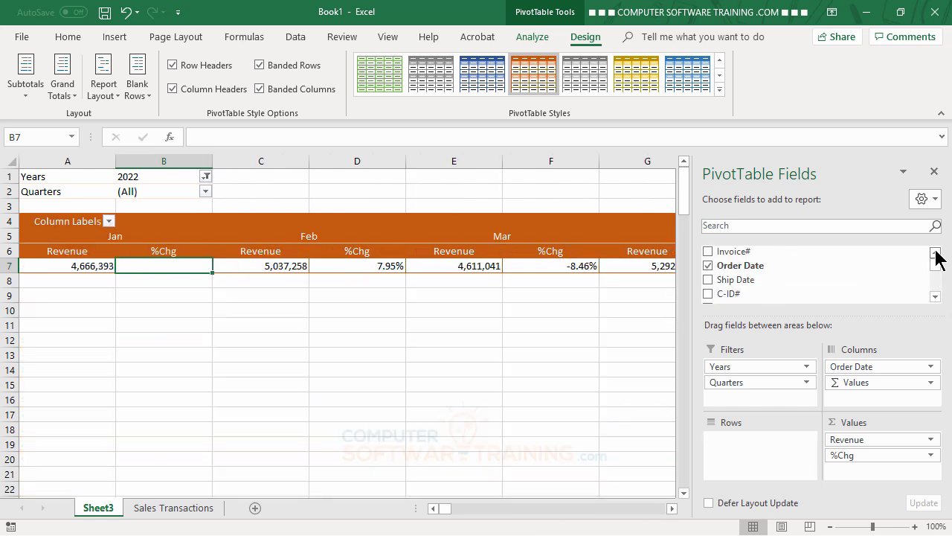
left_click(935, 296)
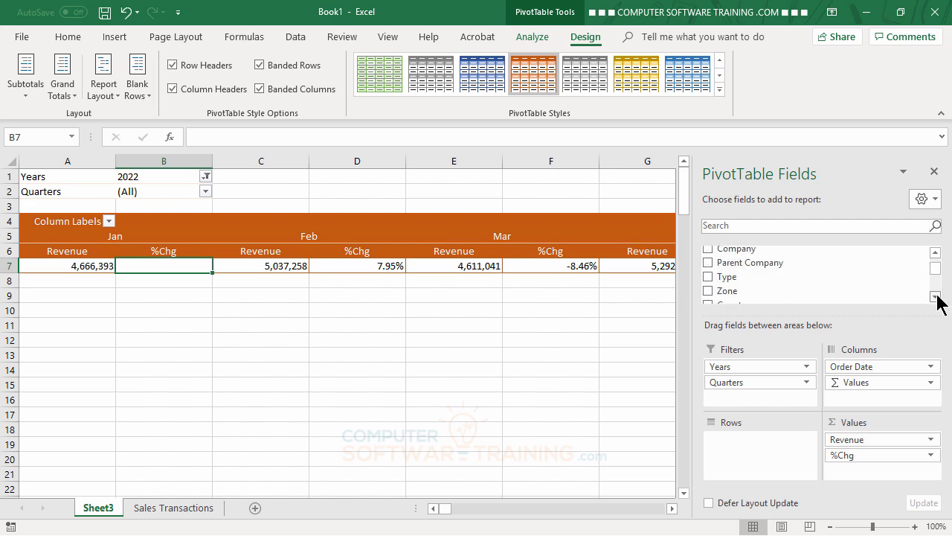
left_click(935, 297)
left_click(935, 296)
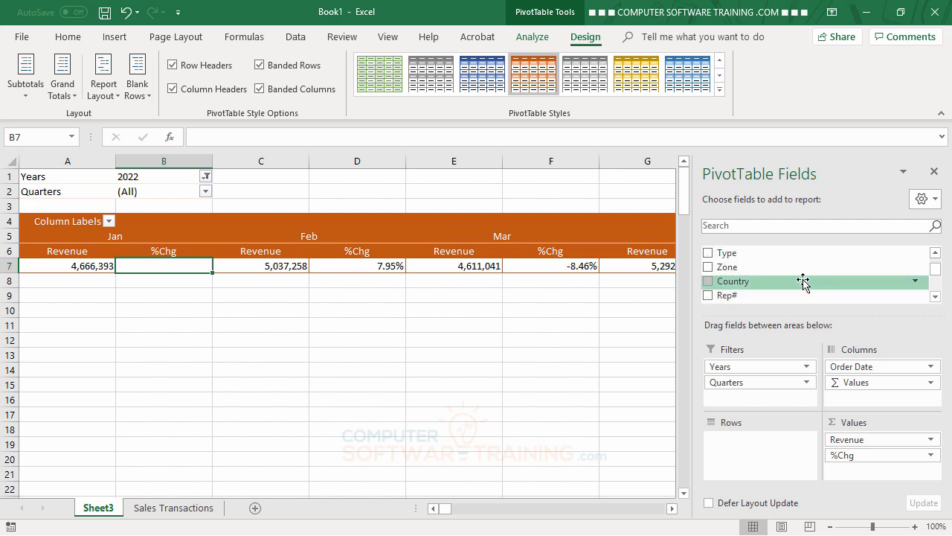
left_click(935, 296)
left_click_drag(740, 300, 740, 444)
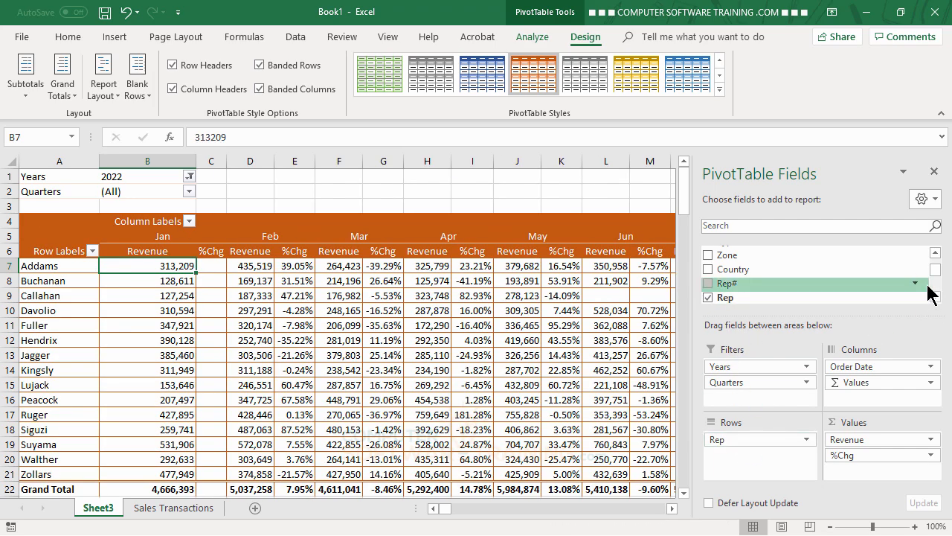
Add the Category field to the rows below Rep and inspect the category figures for the first rep
left_click_drag(937, 273, 938, 276)
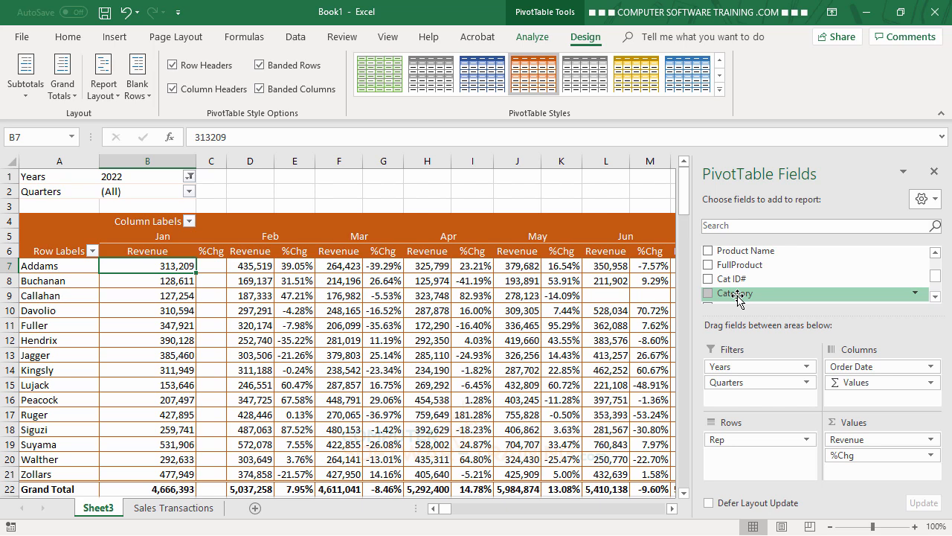
left_click_drag(738, 299, 753, 459)
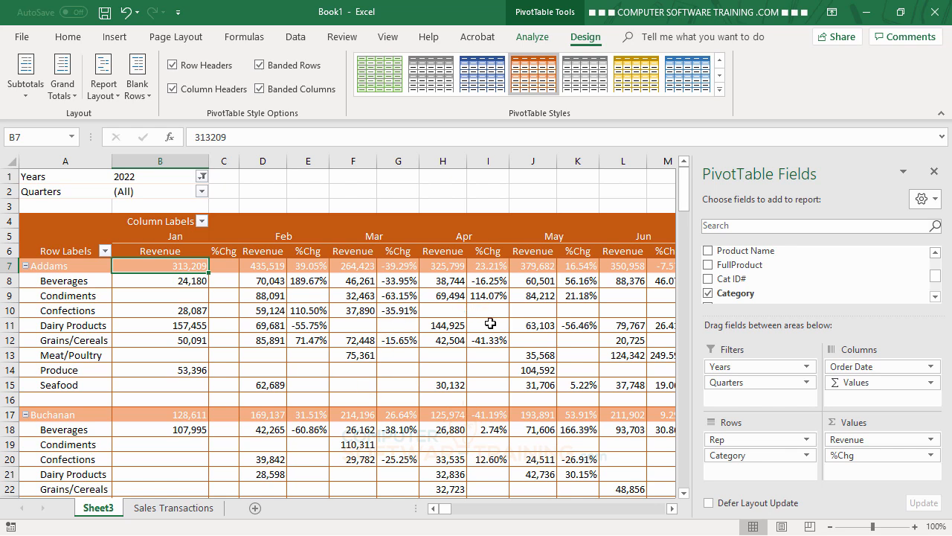
mouse_move(490, 323)
left_click(48, 269)
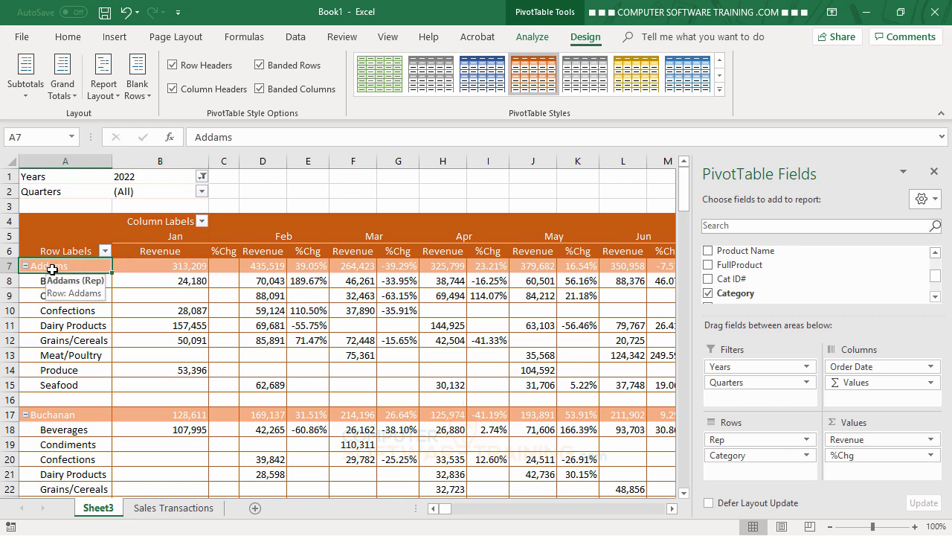
left_click(79, 357)
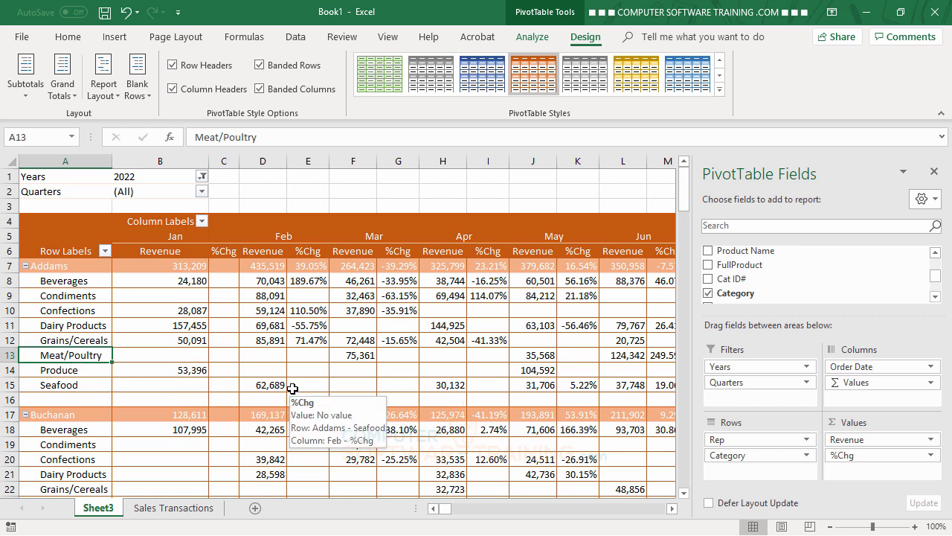
mouse_move(177, 360)
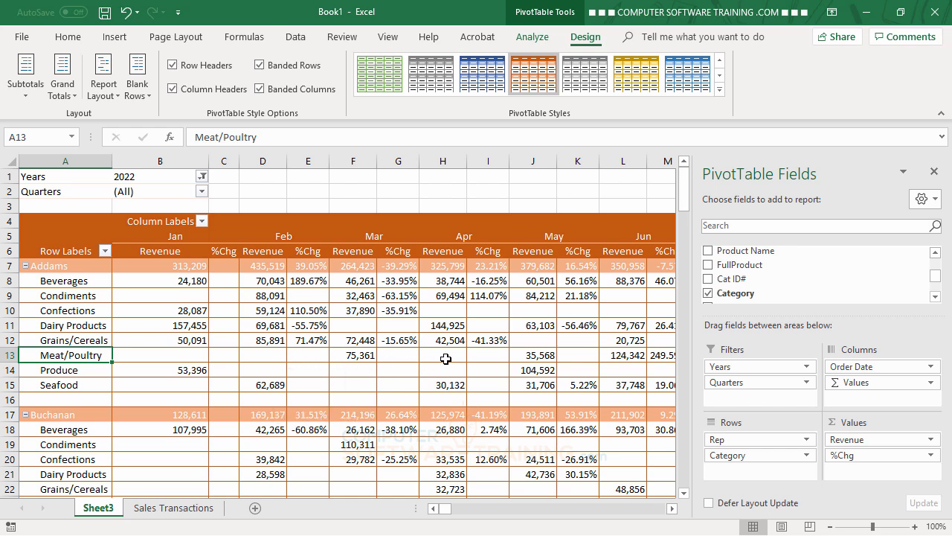
mouse_move(452, 357)
mouse_move(546, 374)
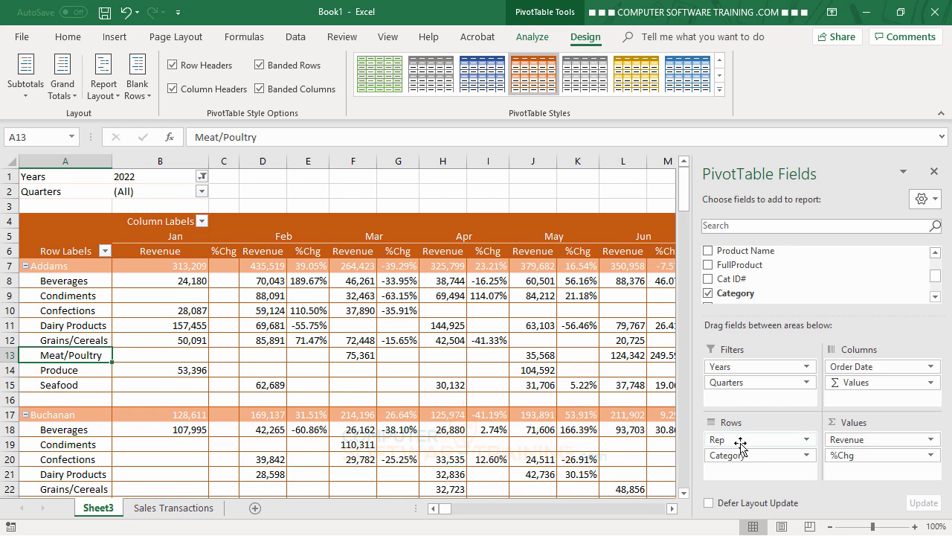
Remove Rep from the rows and add the Product Name field below Category
left_click_drag(741, 445, 654, 430)
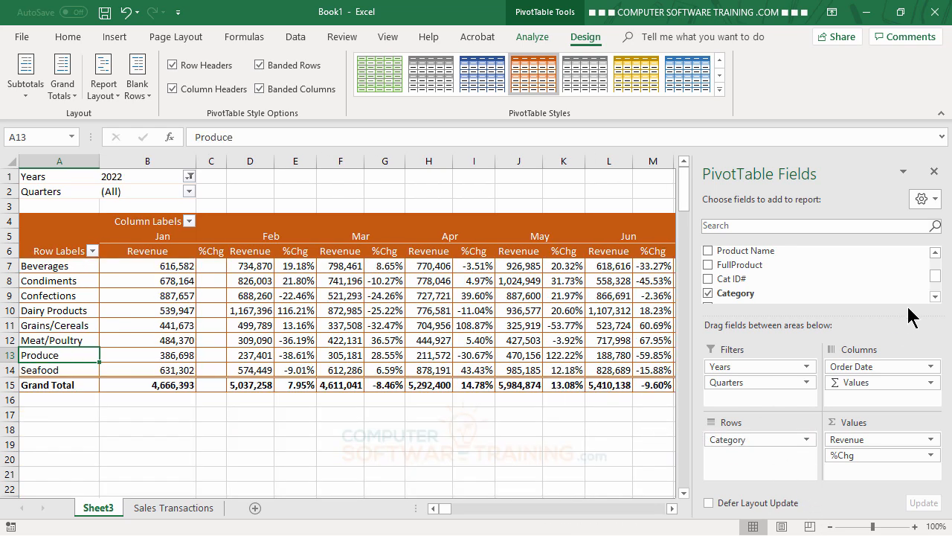
left_click_drag(883, 254, 767, 445)
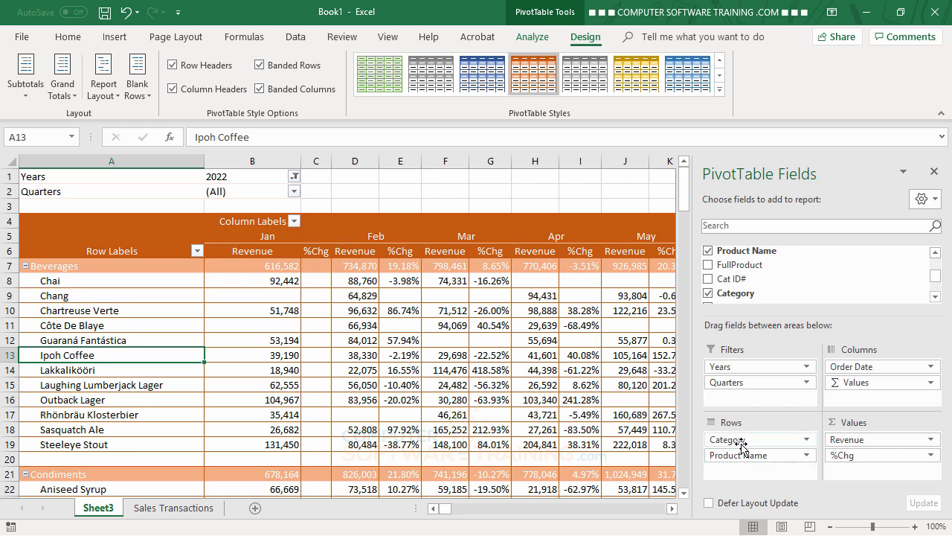
Replace the Category and Product Name row fields with Vendor, checking the Vendor column on the Sales Transactions sheet
left_click_drag(743, 440, 650, 441)
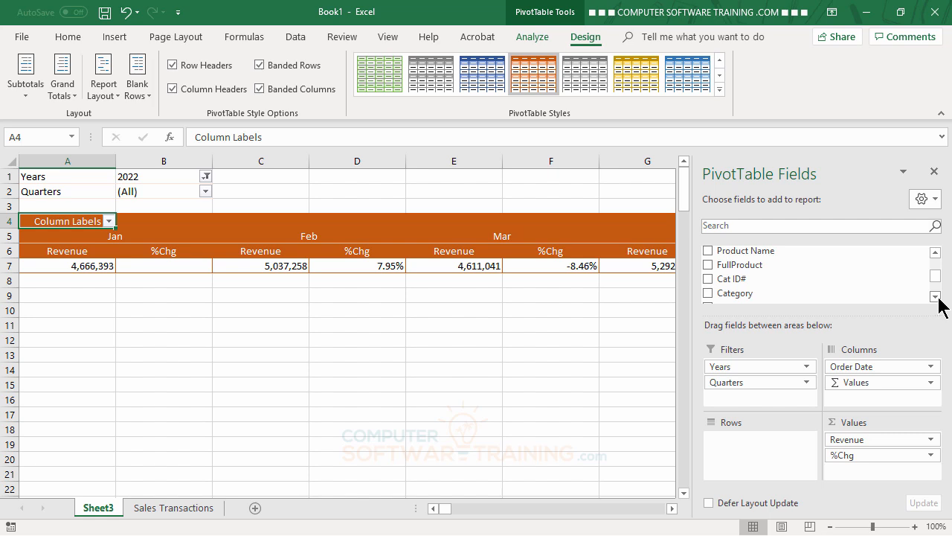
left_click(936, 297)
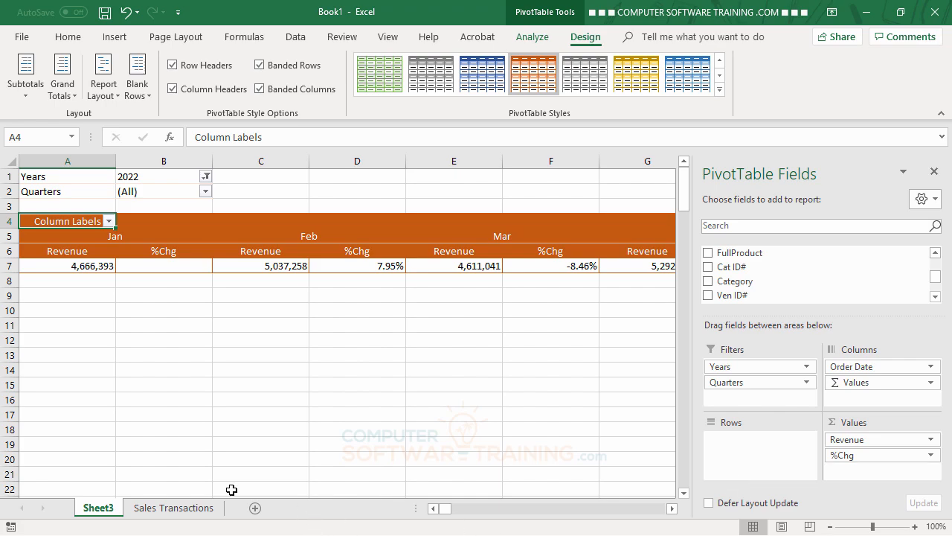
left_click(175, 510)
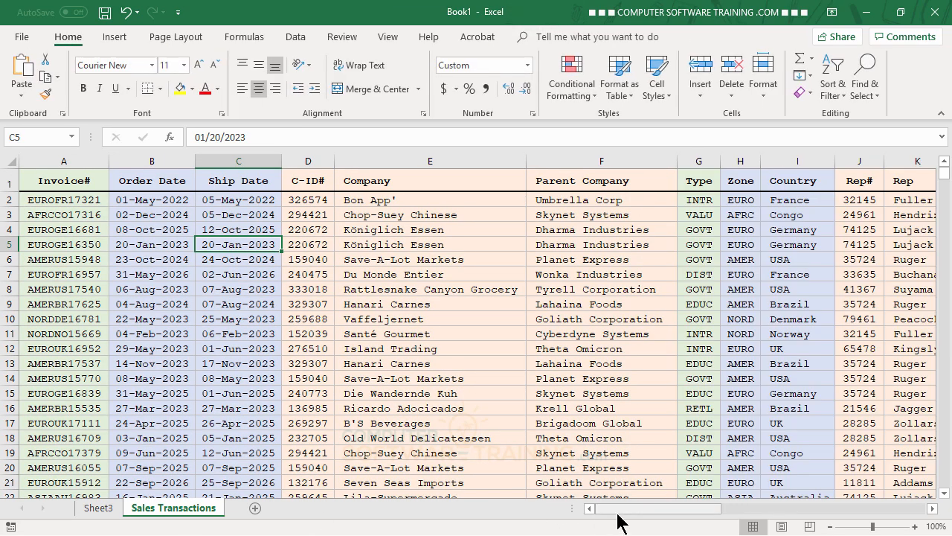
left_click_drag(619, 513, 820, 514)
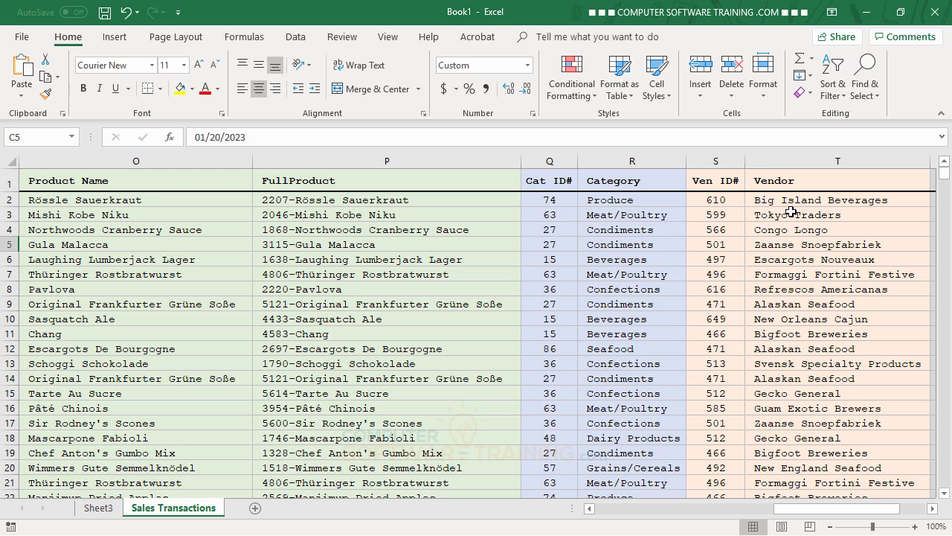
left_click(99, 508)
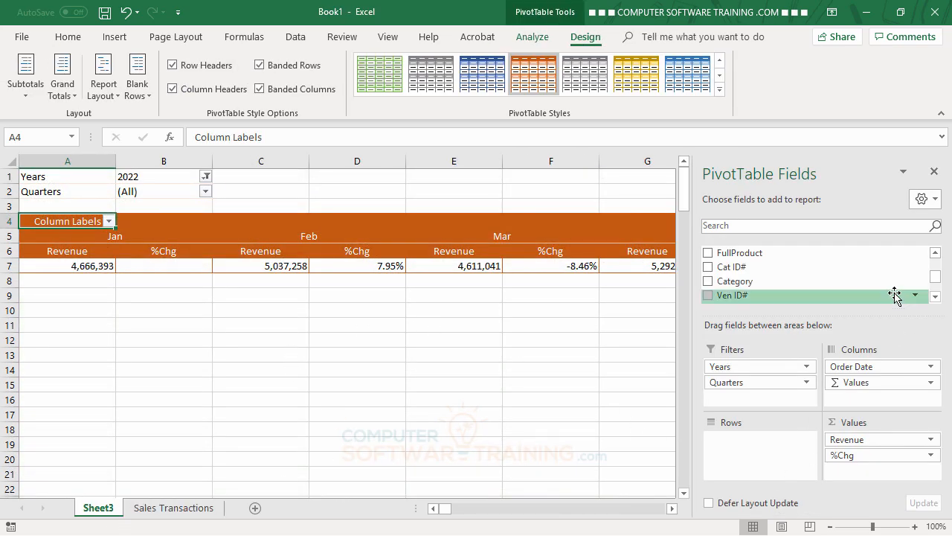
left_click(936, 297)
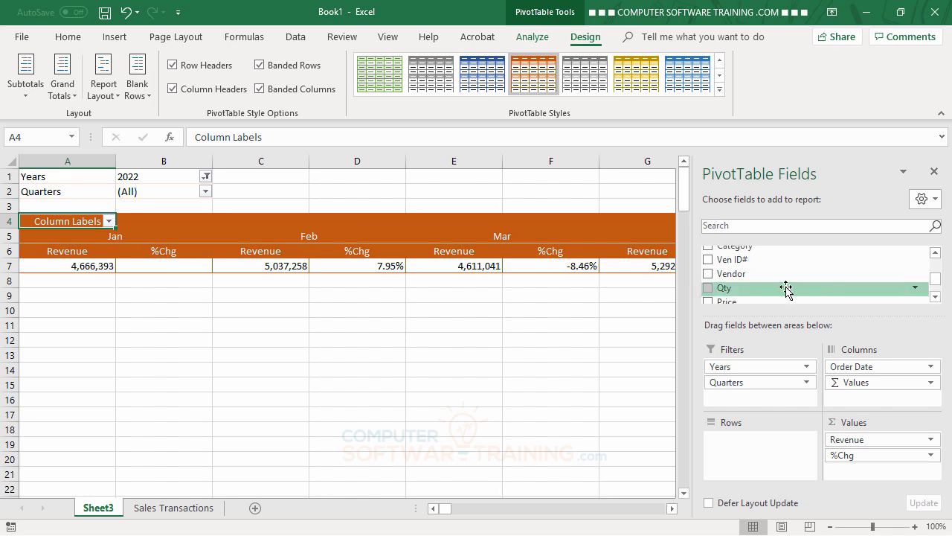
left_click_drag(741, 279, 756, 454)
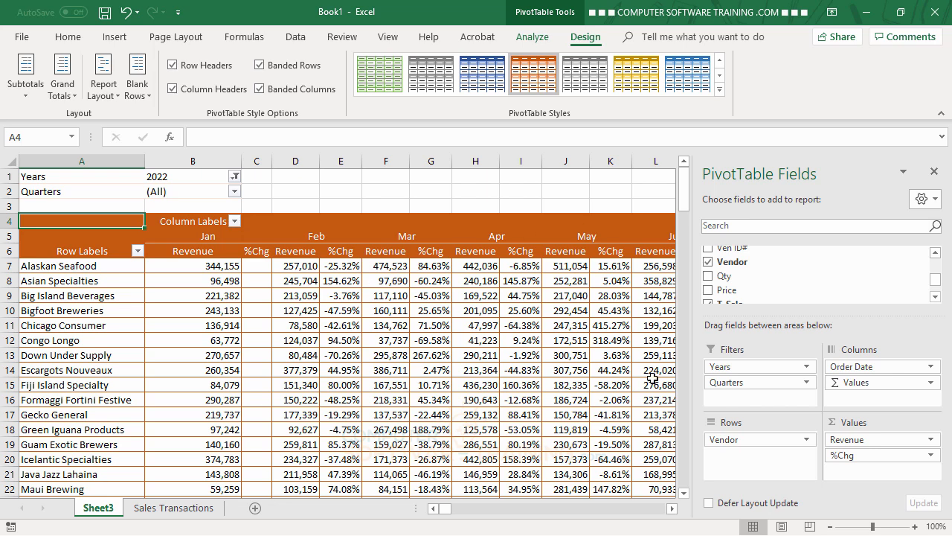
mouse_move(656, 392)
Add the Category field to the rows below Vendor
left_click(935, 296)
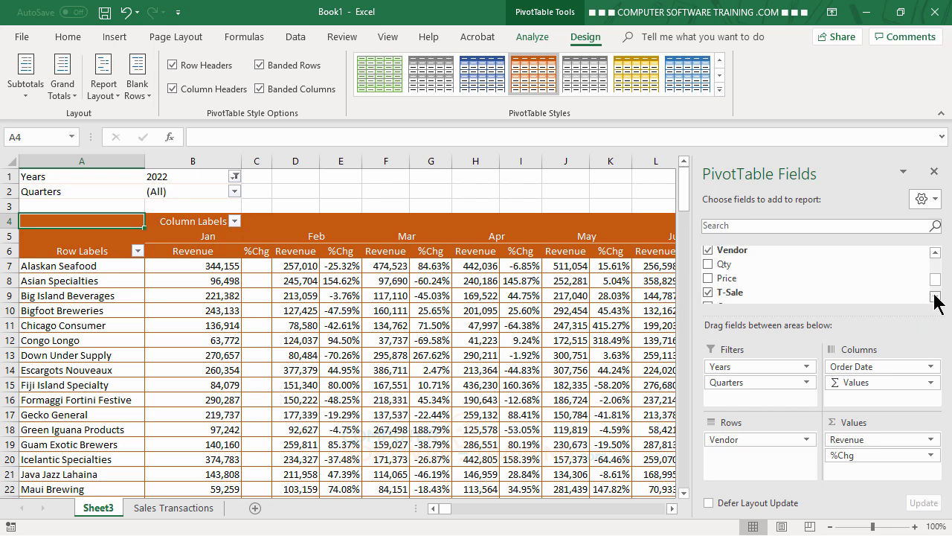
left_click(937, 253)
left_click(937, 253)
left_click(936, 253)
left_click(936, 253)
left_click(936, 253)
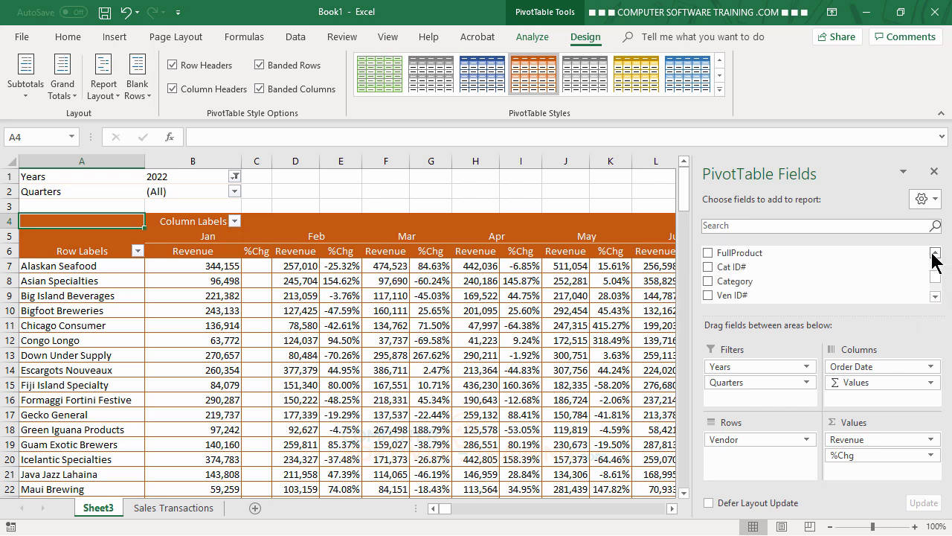
left_click_drag(721, 283, 744, 468)
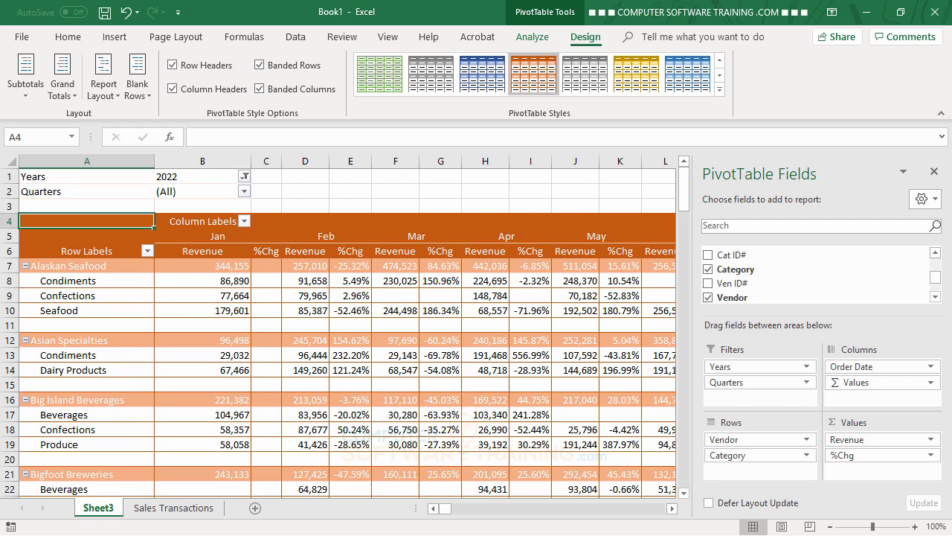
Add the Product Name field to the rows below Category, as the third level under Vendor
left_click(936, 297)
left_click(935, 297)
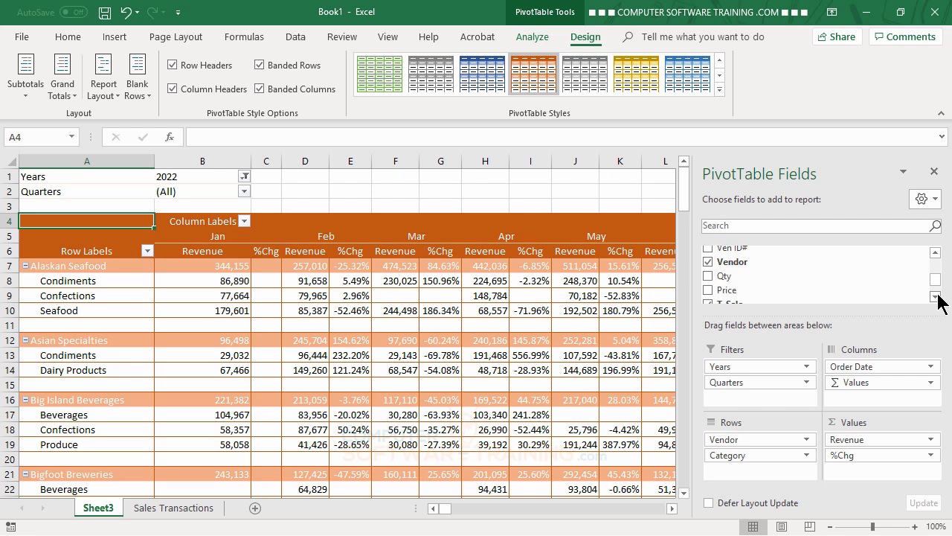
left_click(936, 252)
left_click(936, 252)
left_click(936, 253)
left_click(936, 252)
left_click(936, 252)
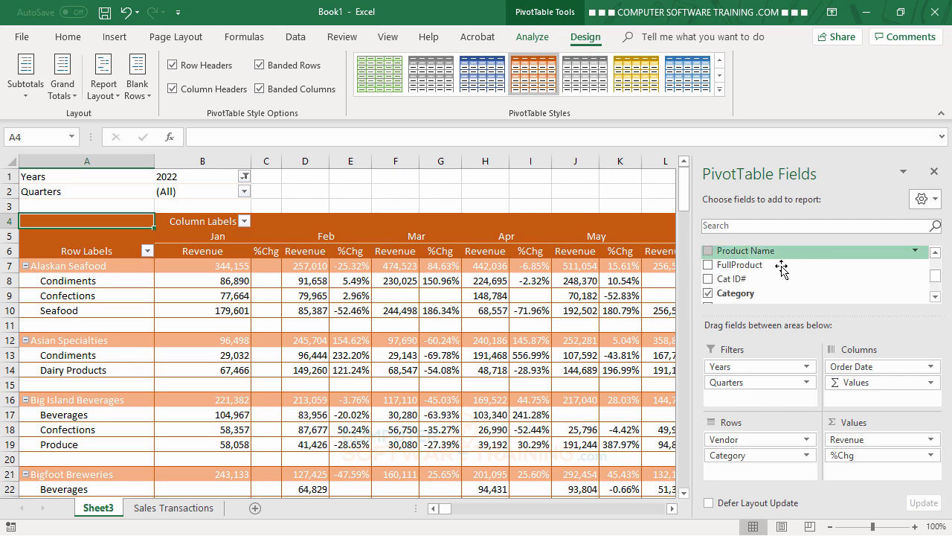
left_click_drag(744, 251, 748, 466)
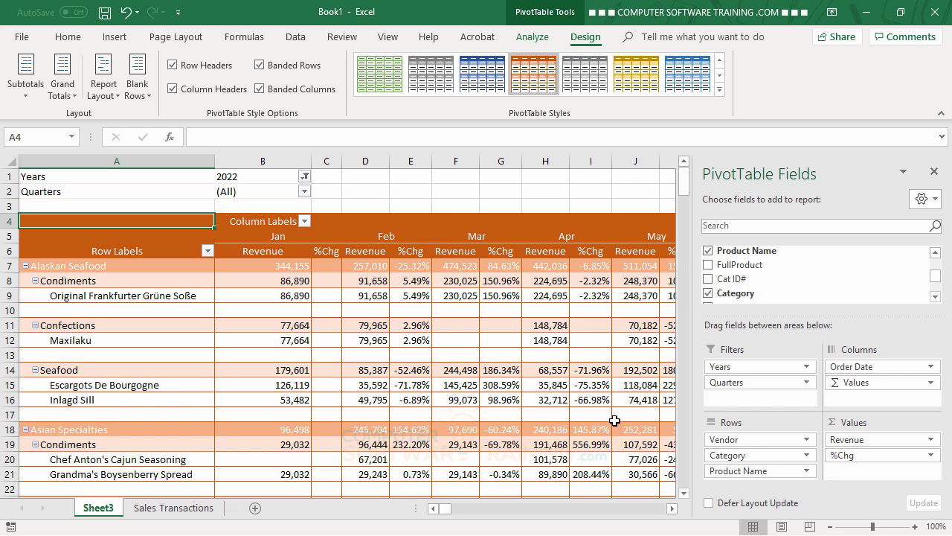
Remove the Vendor and Category fields from the rows, keeping only Product Name
mouse_move(612, 422)
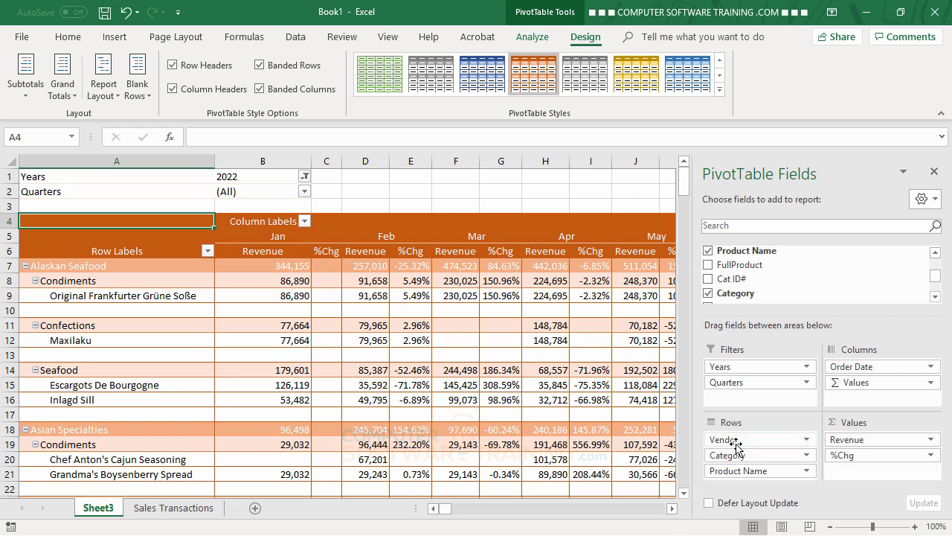
left_click_drag(735, 441, 593, 428)
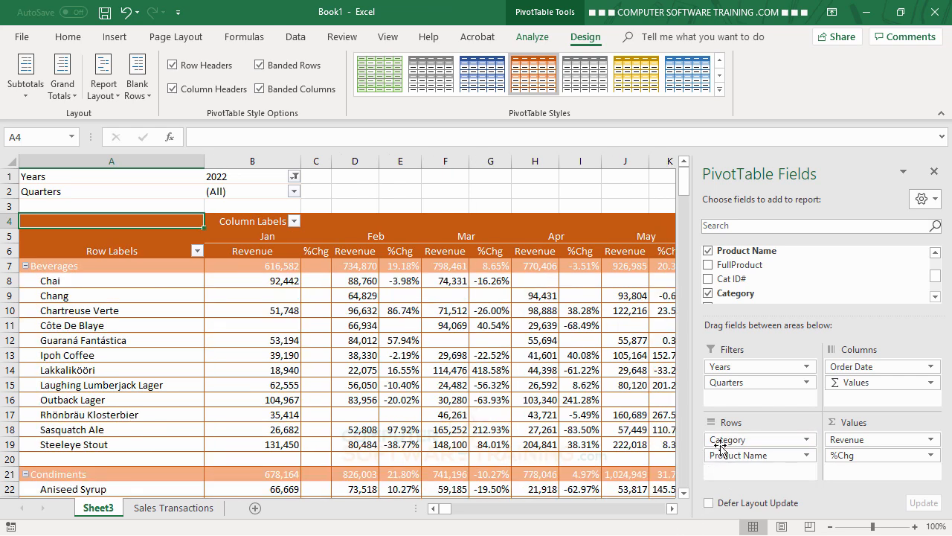
left_click_drag(733, 442, 618, 424)
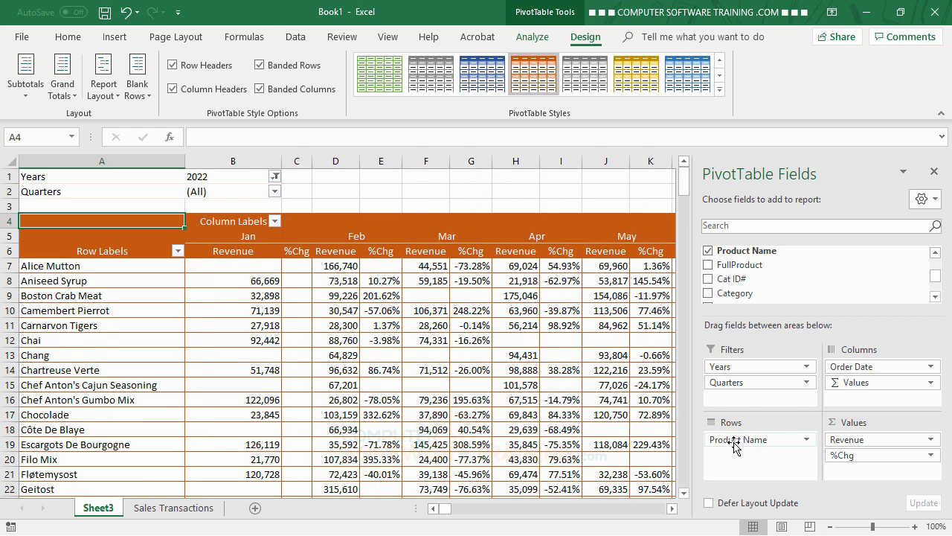
Replace the Product Name row field with Zone
left_click_drag(733, 446, 697, 443)
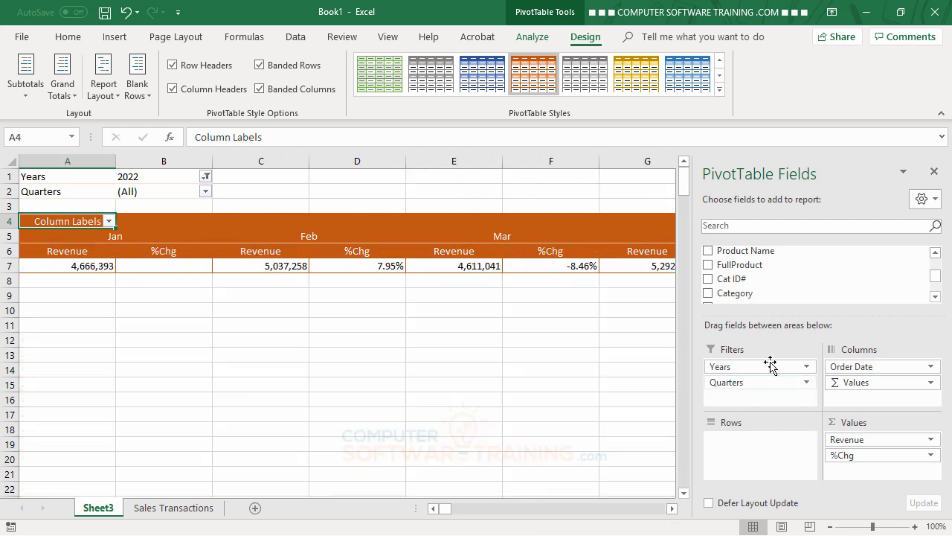
left_click(935, 296)
left_click(935, 296)
left_click(935, 296)
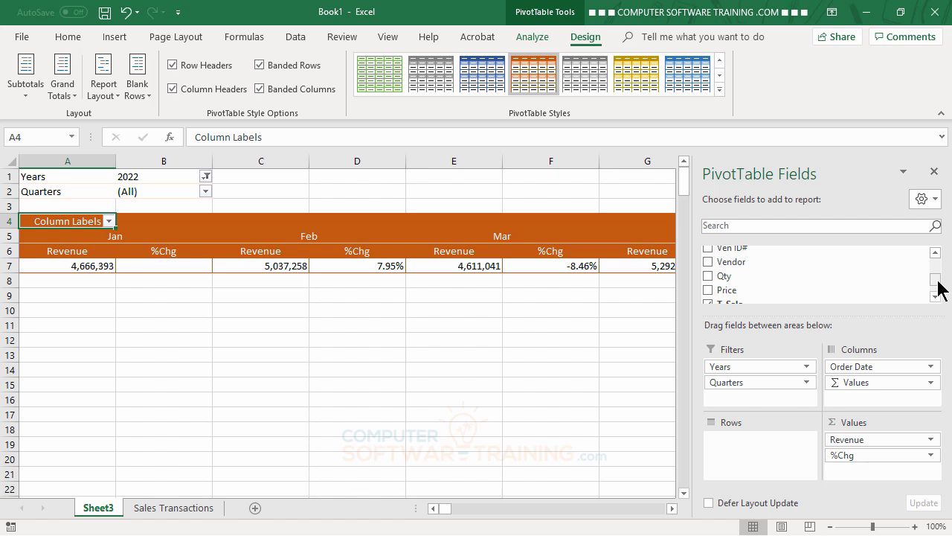
left_click_drag(936, 278, 936, 270)
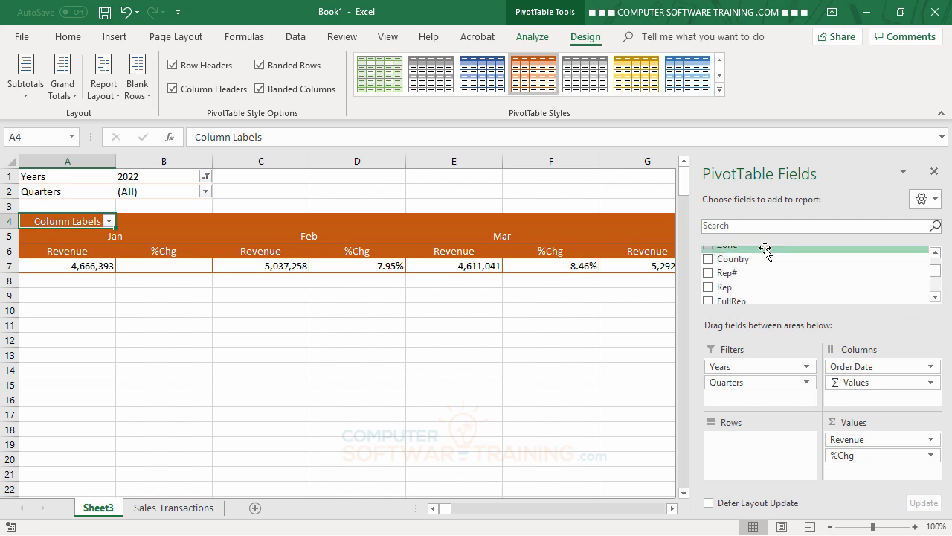
left_click_drag(766, 251, 770, 441)
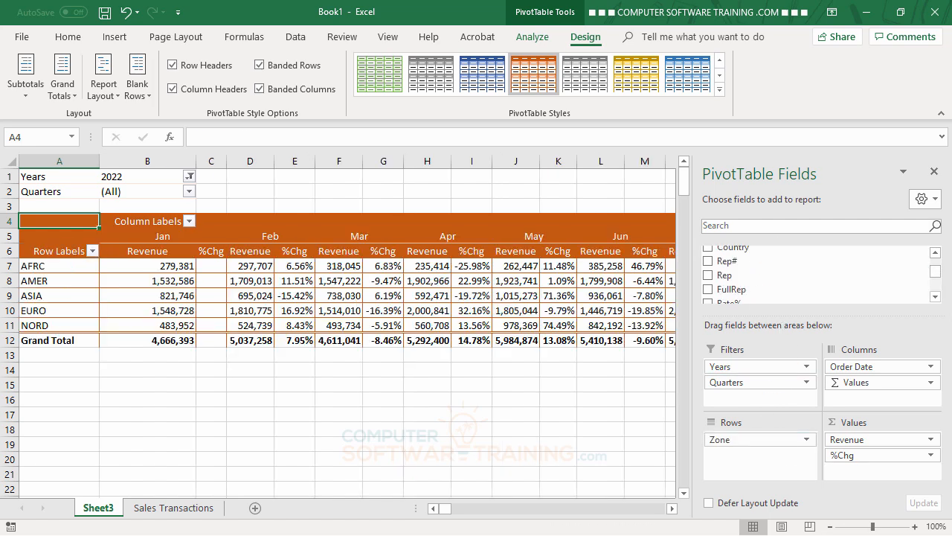
Add the Category field to the rows below Zone, as the second level
left_click(936, 296)
left_click(936, 296)
left_click(936, 296)
left_click(936, 296)
left_click(936, 296)
left_click(936, 296)
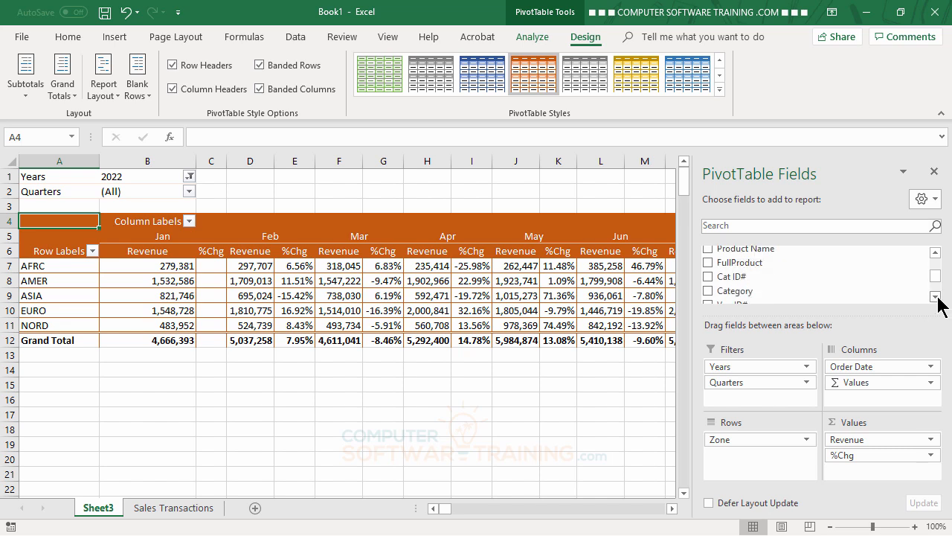
left_click(936, 296)
left_click_drag(751, 281, 746, 454)
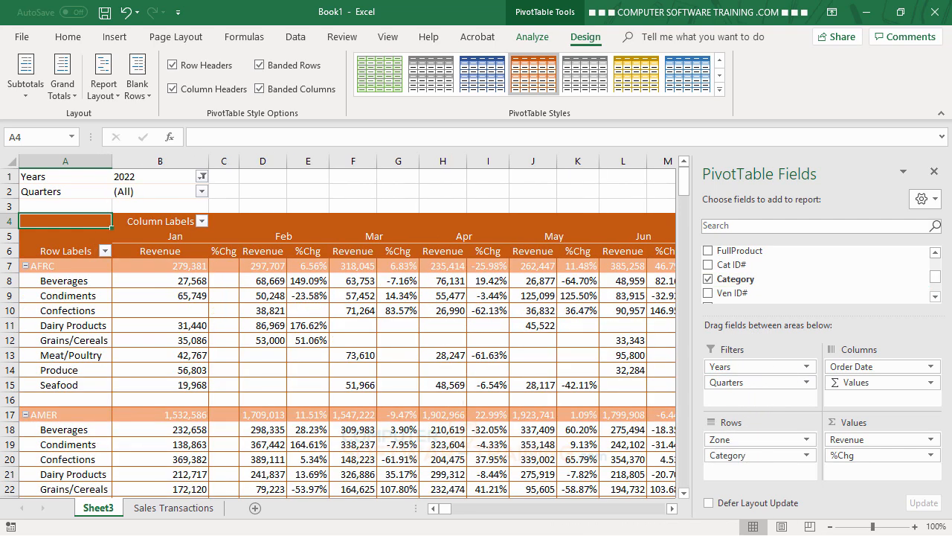